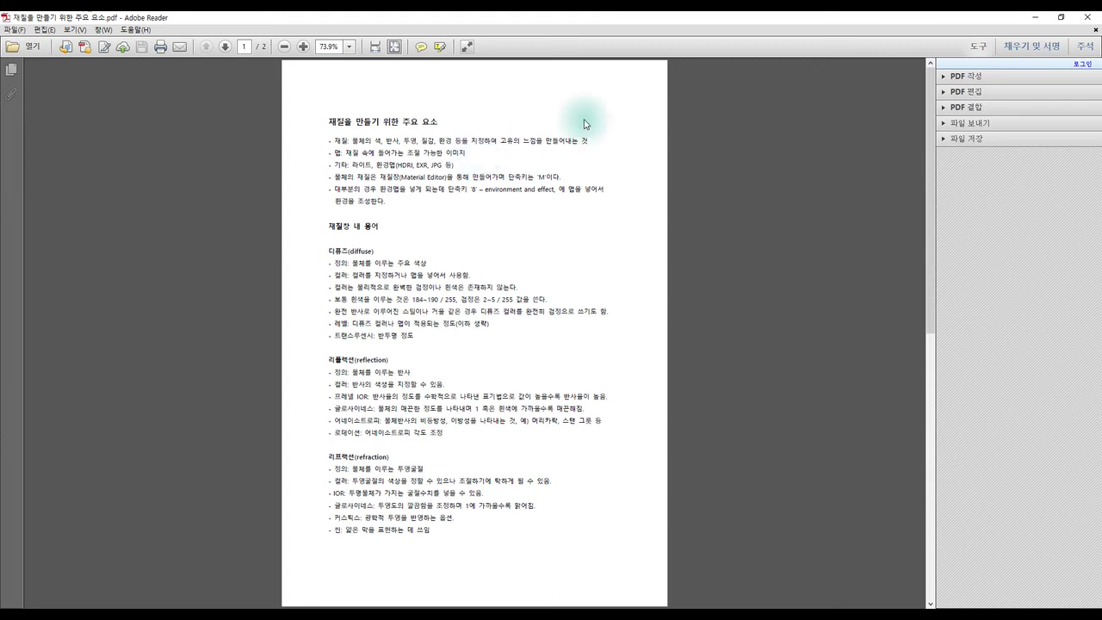
# Step: Switch from the PDF notes to 3ds Max and bring up the Slate Material Editor over the viewports
pyautogui.click(1034, 18)
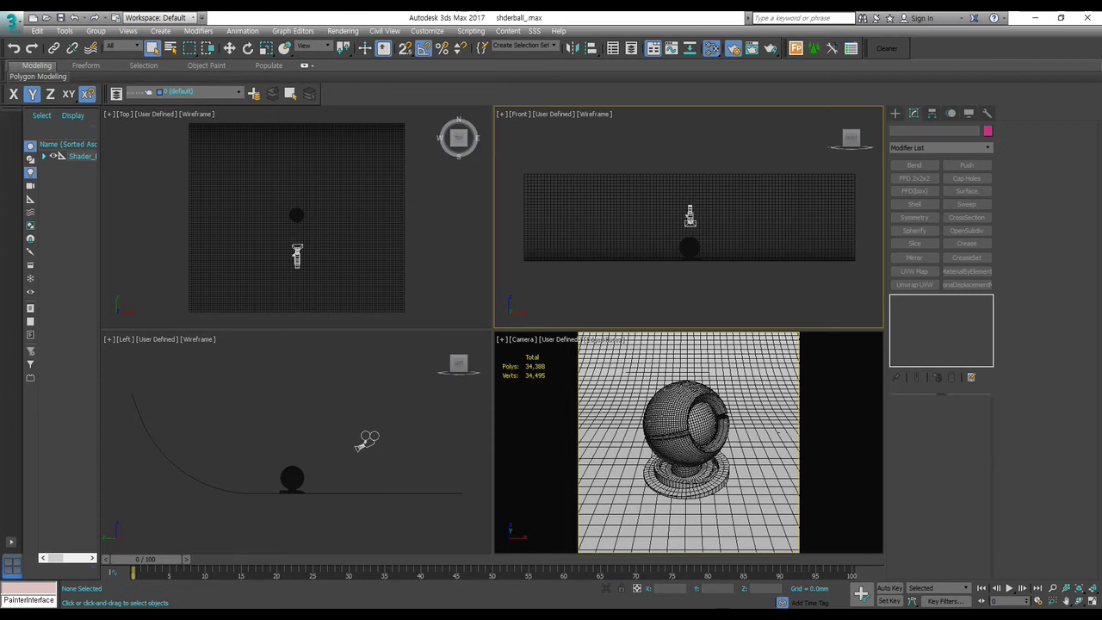
pyautogui.click(711, 48)
pyautogui.moveTo(1100, 74); pyautogui.dragTo(426, 65)
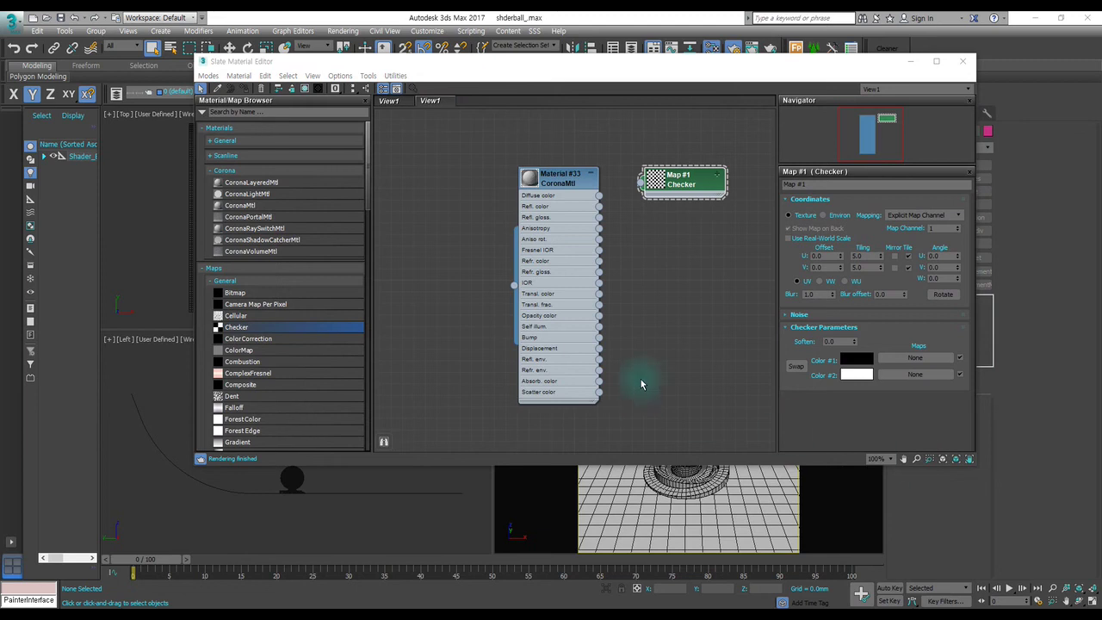
# Step: Shift the Material #33 CoronaMtl node and the Map #1 Checker node up and to the left in the node view
pyautogui.moveTo(675, 184); pyautogui.dragTo(662, 196)
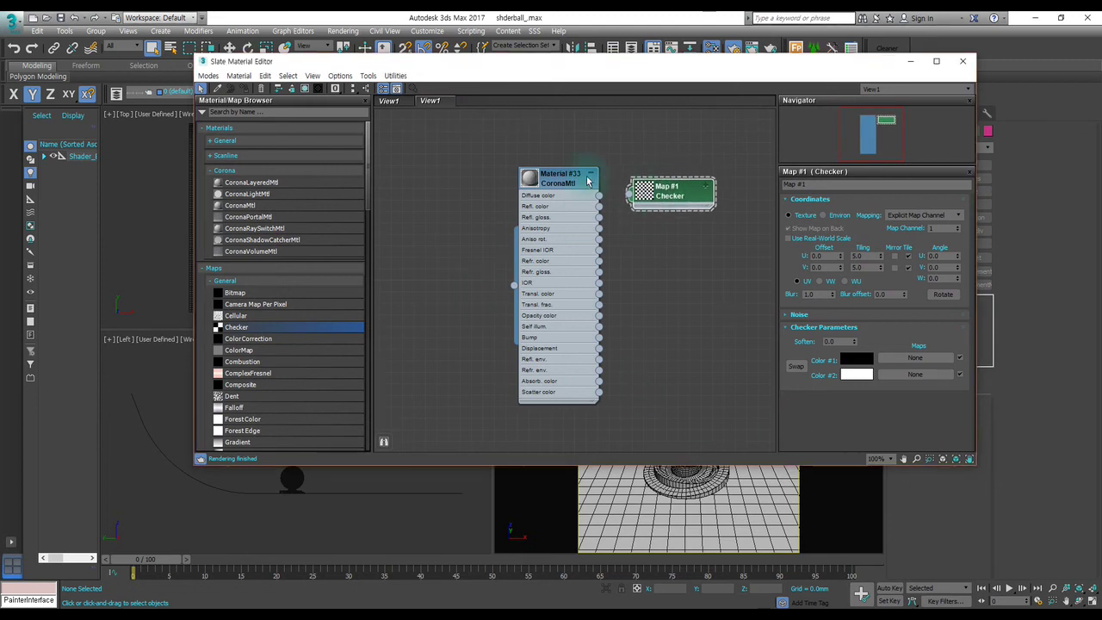
pyautogui.moveTo(552, 180); pyautogui.dragTo(495, 169)
pyautogui.moveTo(664, 200); pyautogui.dragTo(606, 177)
# Step: Look through the 01 - Default material's parameters in the Compact Material Editor and return to the Slate Material Editor
pyautogui.click(209, 76)
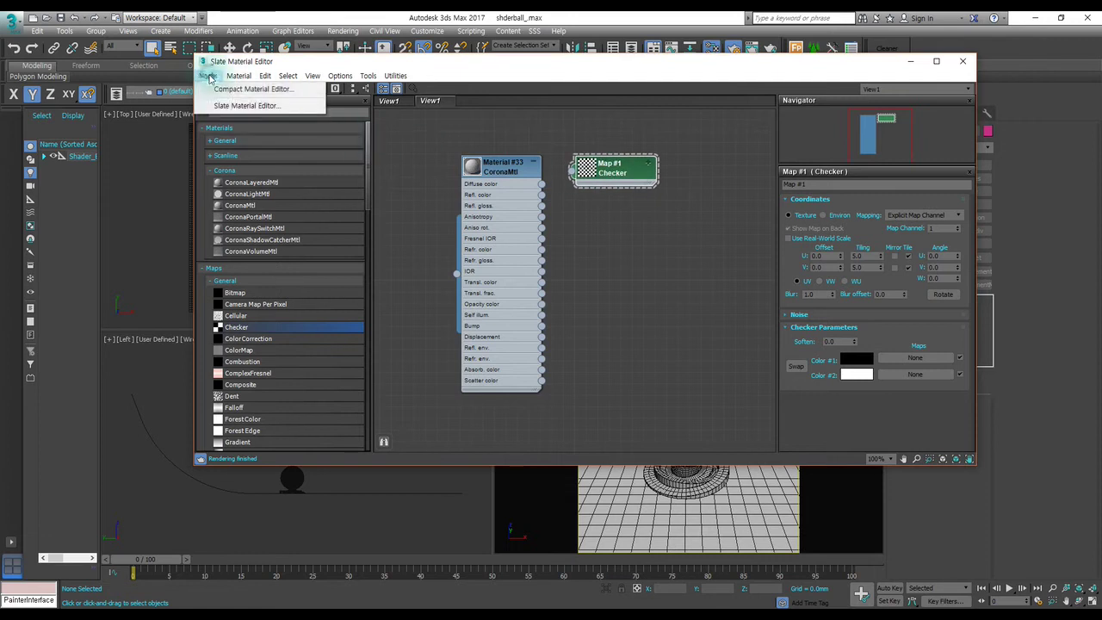
pyautogui.click(226, 89)
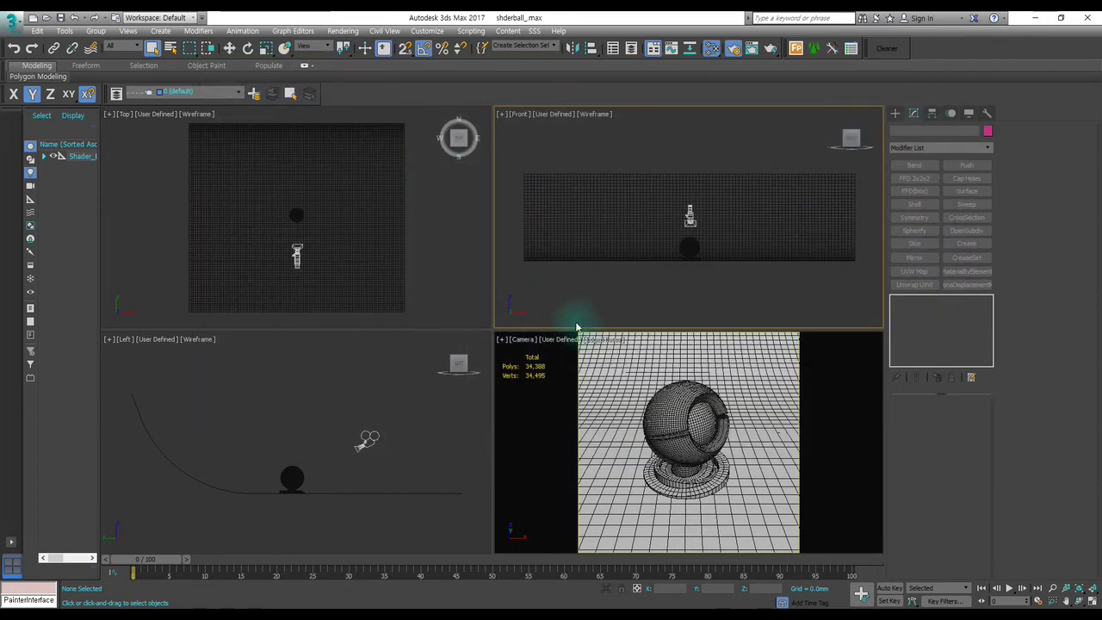
pyautogui.moveTo(581, 91); pyautogui.dragTo(501, 70)
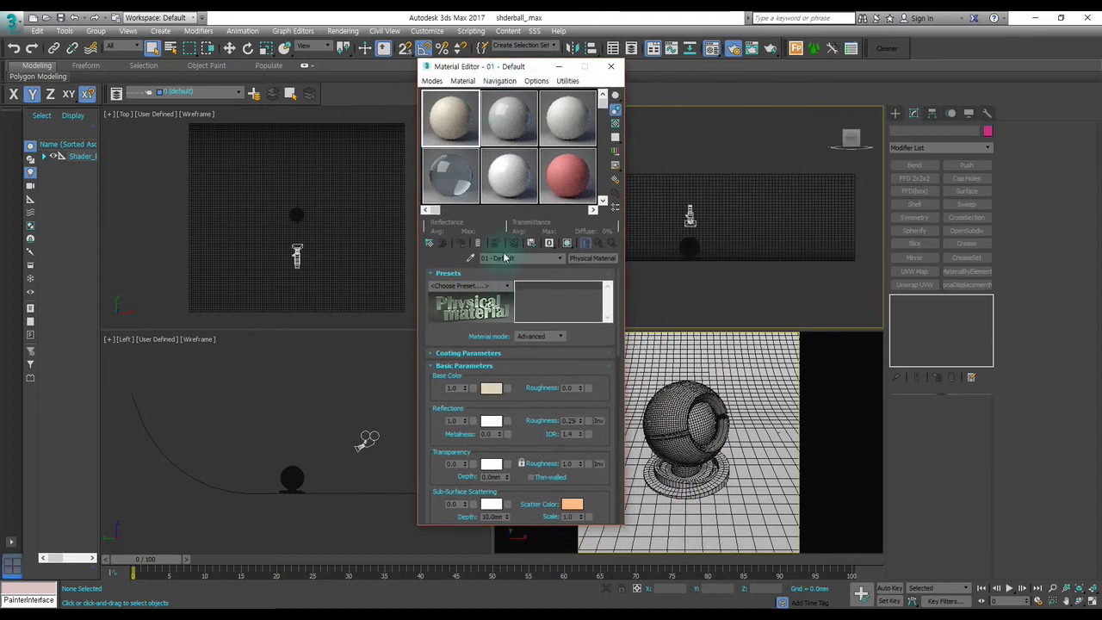
pyautogui.scroll(-2, 555, 342)
pyautogui.scroll(-5, 555, 344)
pyautogui.scroll(8, 552, 355)
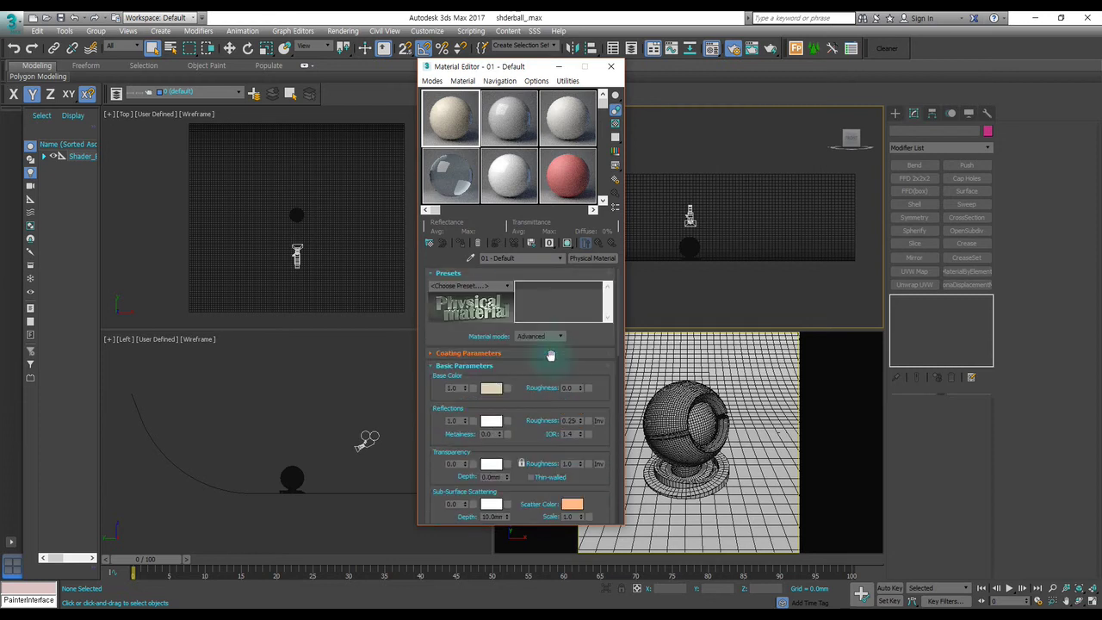
pyautogui.click(432, 80)
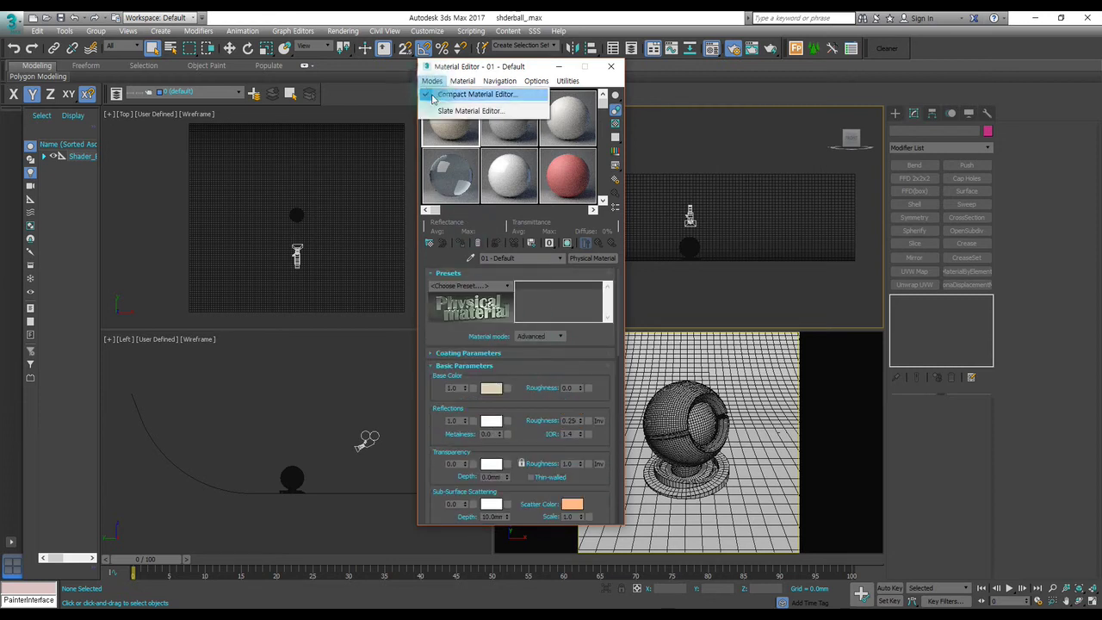
pyautogui.click(465, 111)
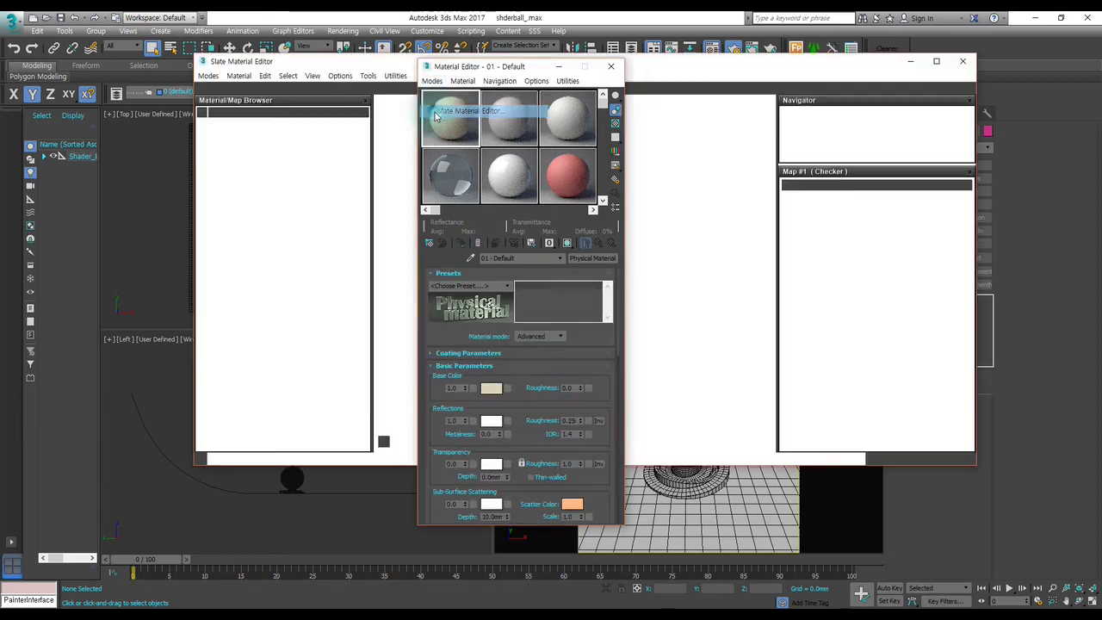
# Step: Nudge the Material #33 node slightly left and adjust the Checker node's position beside it
pyautogui.moveTo(502, 169); pyautogui.dragTo(479, 170)
pyautogui.click(613, 181)
pyautogui.moveTo(613, 180); pyautogui.dragTo(612, 181)
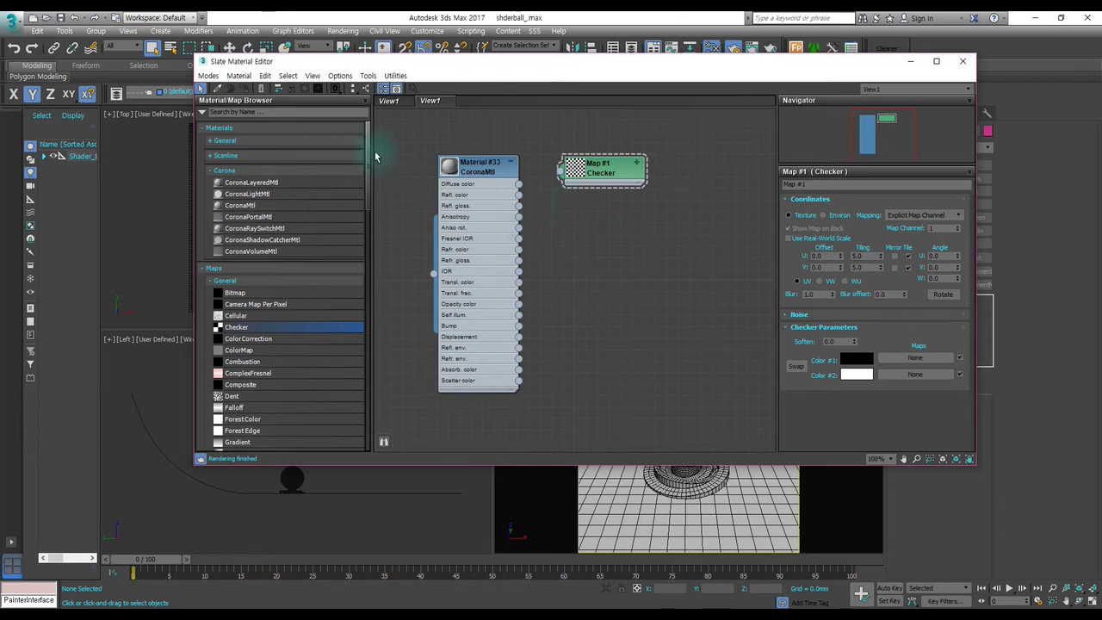
# Step: Switch to the compact mode again to review the Physical Material's basic settings and map slots, and go back to slate mode
pyautogui.click(208, 75)
pyautogui.click(252, 89)
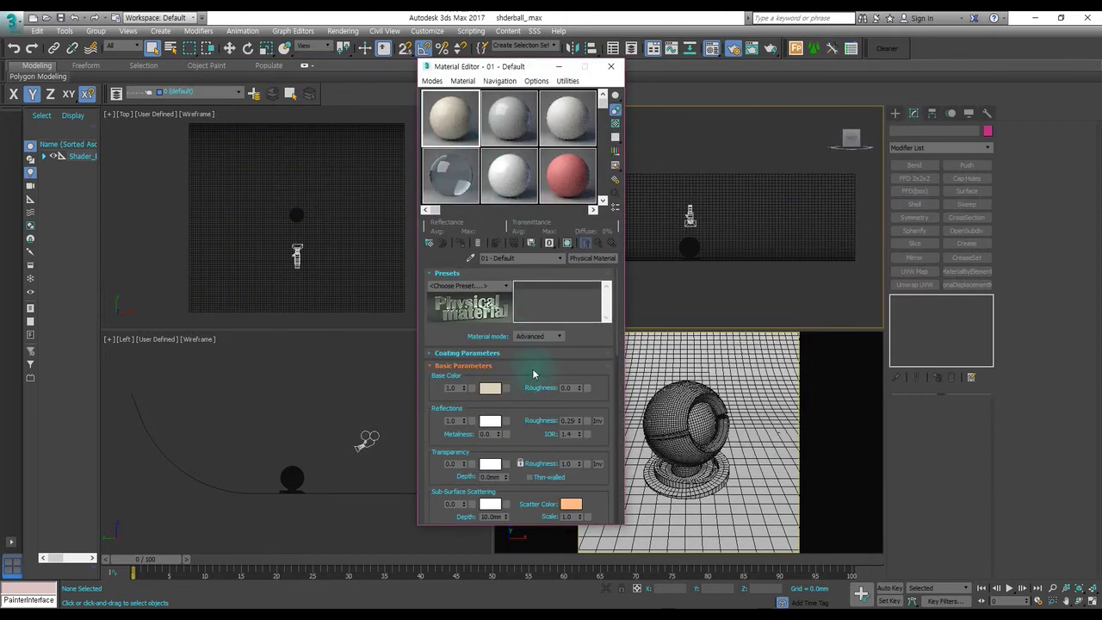
pyautogui.scroll(-10, 532, 362)
pyautogui.scroll(-12, 527, 355)
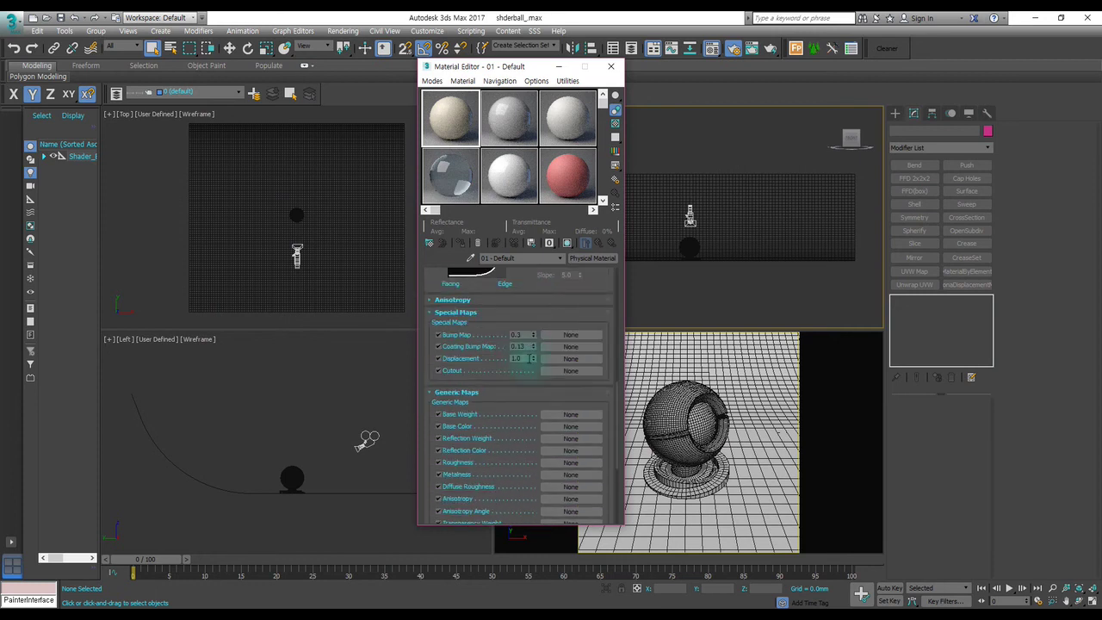
pyautogui.scroll(10, 499, 371)
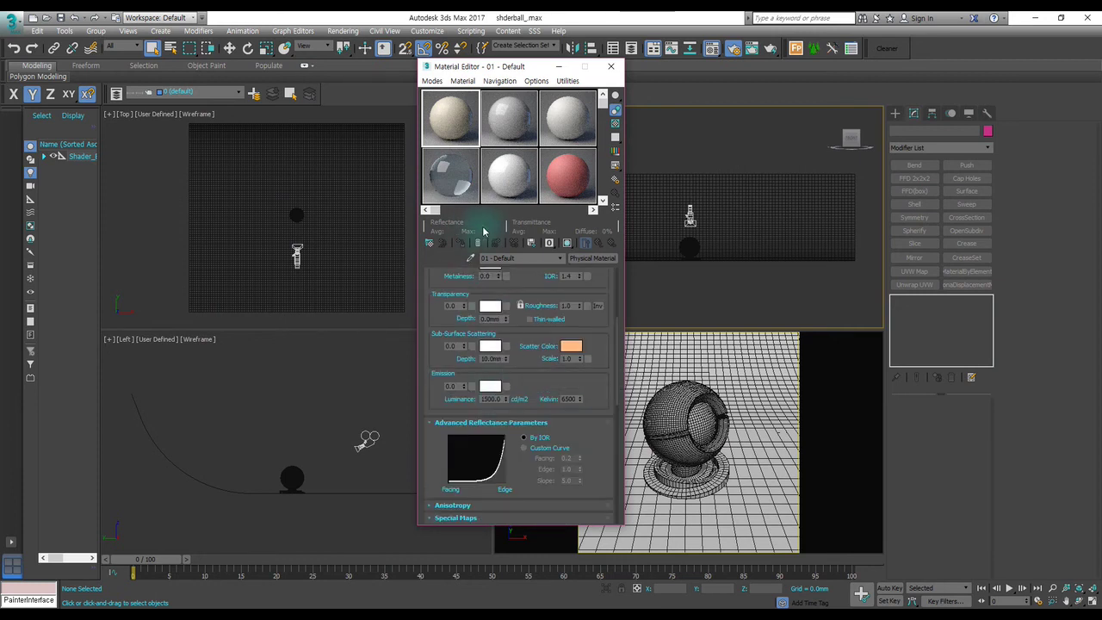
pyautogui.click(431, 80)
pyautogui.click(446, 112)
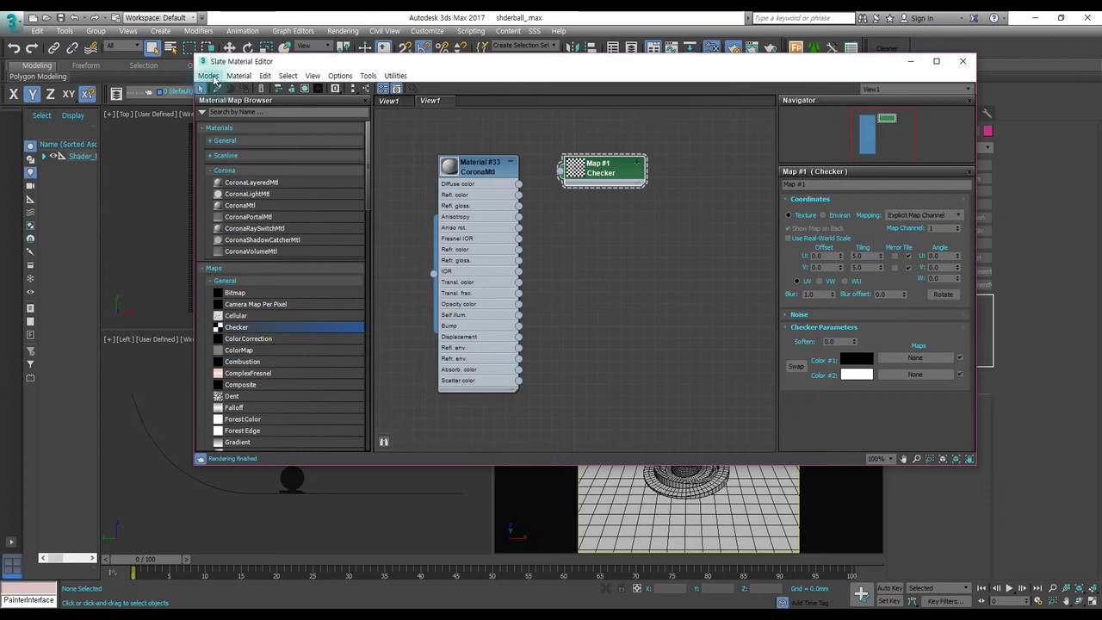
pyautogui.click(209, 75)
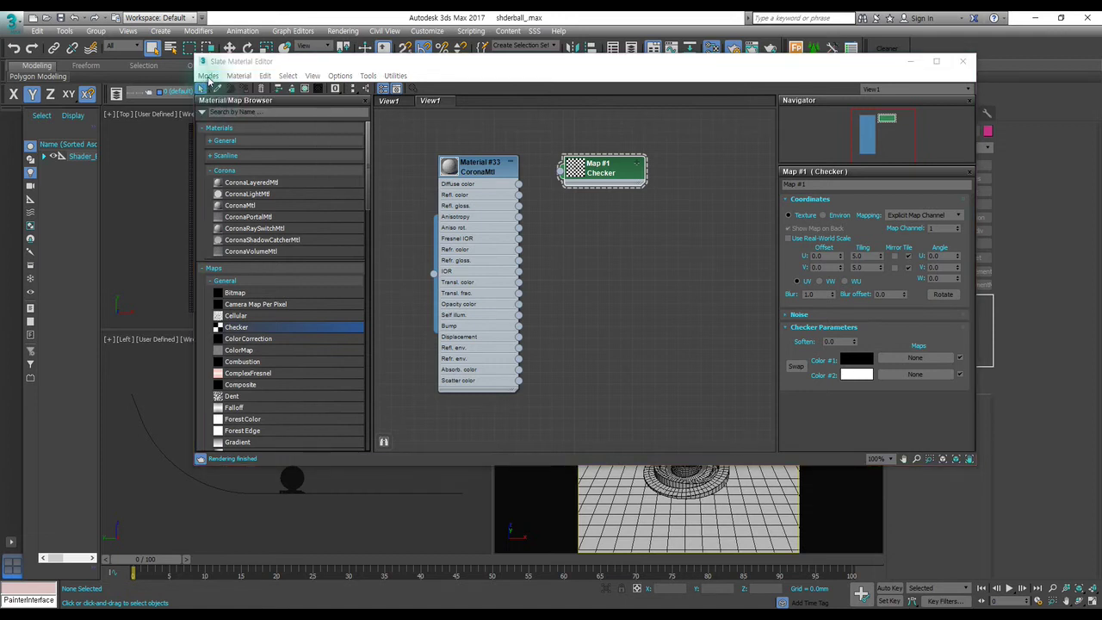
pyautogui.click(208, 76)
pyautogui.moveTo(238, 76)
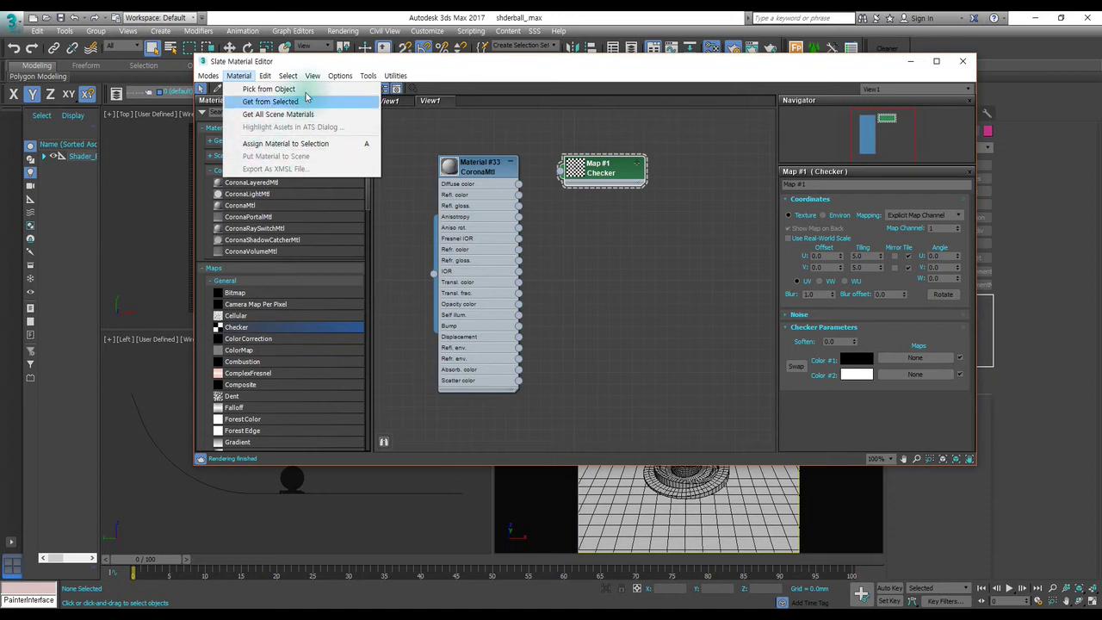
pyautogui.click(451, 67)
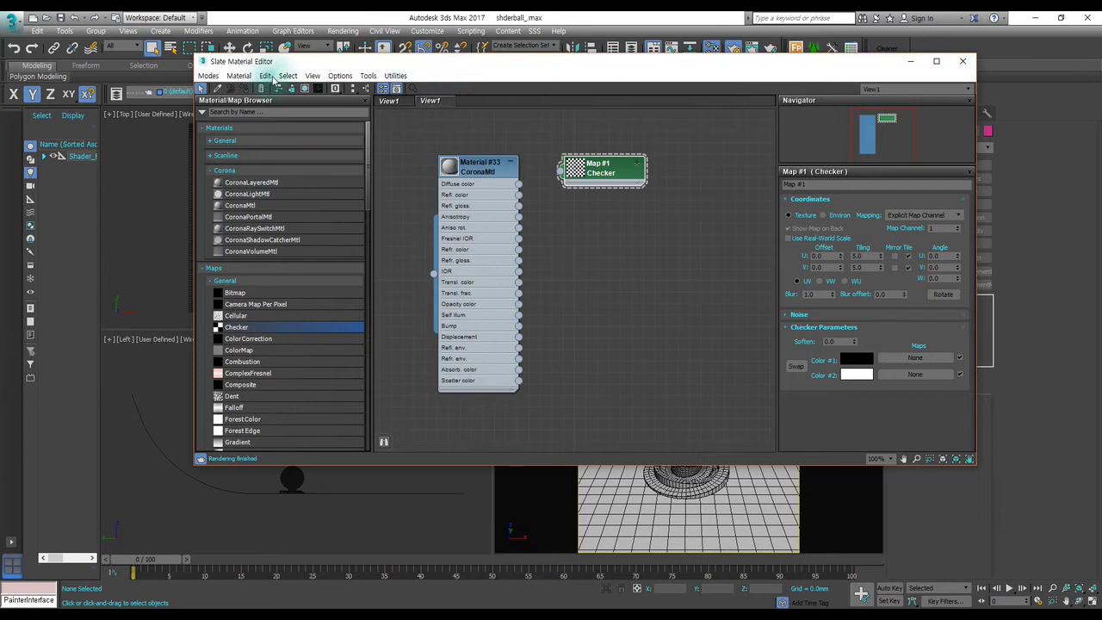
pyautogui.click(556, 218)
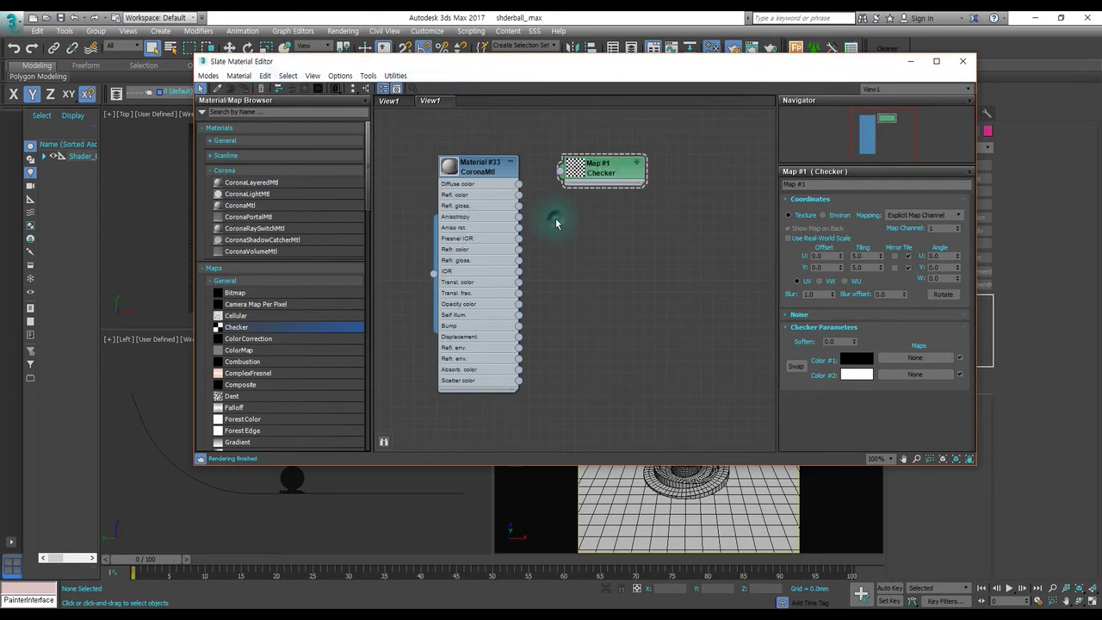
# Step: Delete the Material #33 CoronaMtl node and the Map #1 Checker node from the node view
pyautogui.doubleClick(480, 168)
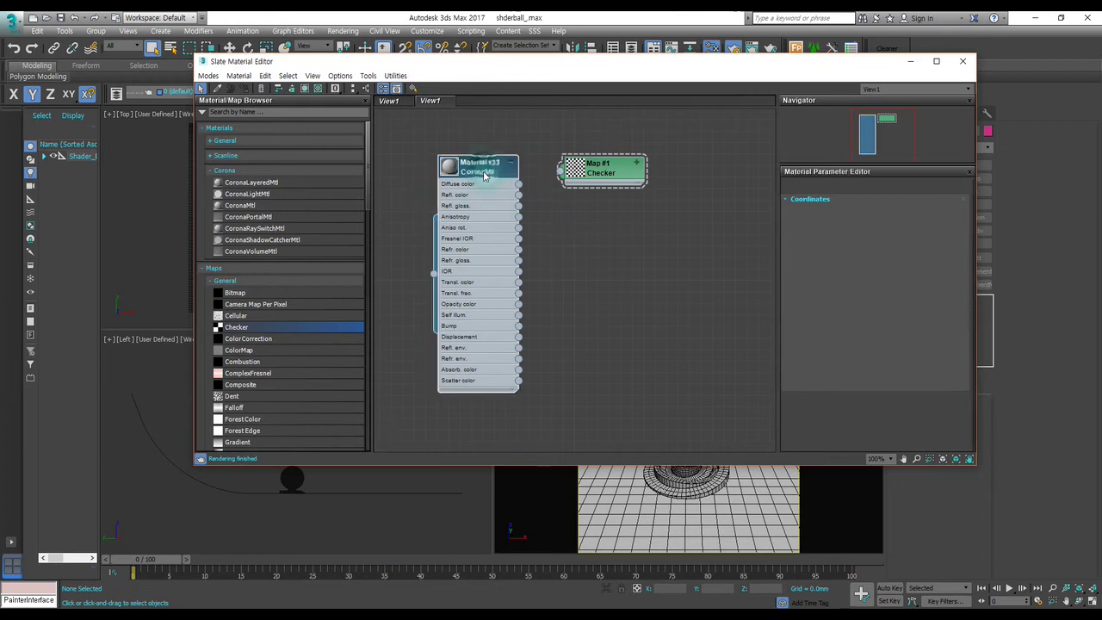
pyautogui.press('Delete')
pyautogui.click(603, 168)
pyautogui.press('Delete')
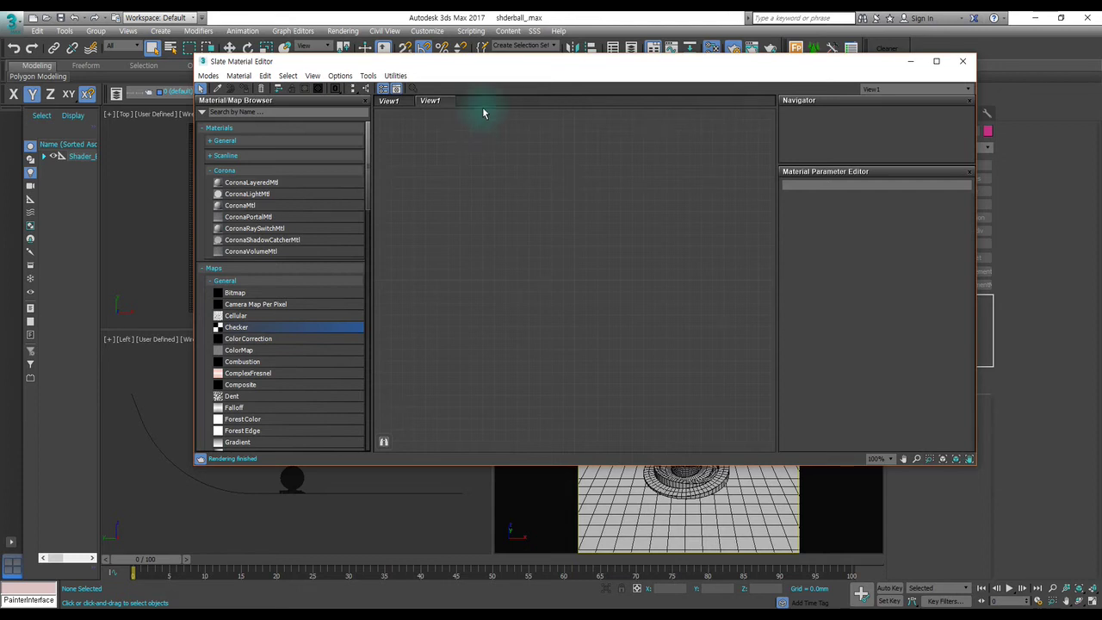
# Step: Collapse the Corona materials group and the General and Corona maps groups in the Material/Map Browser
pyautogui.moveTo(508, 66); pyautogui.dragTo(459, 86)
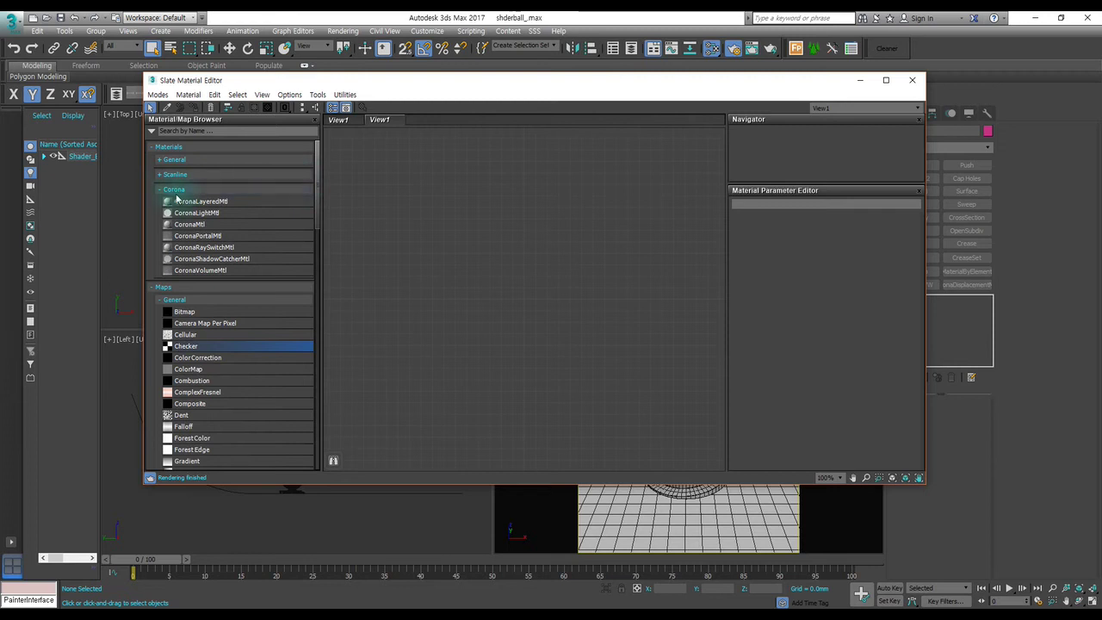
pyautogui.click(160, 191)
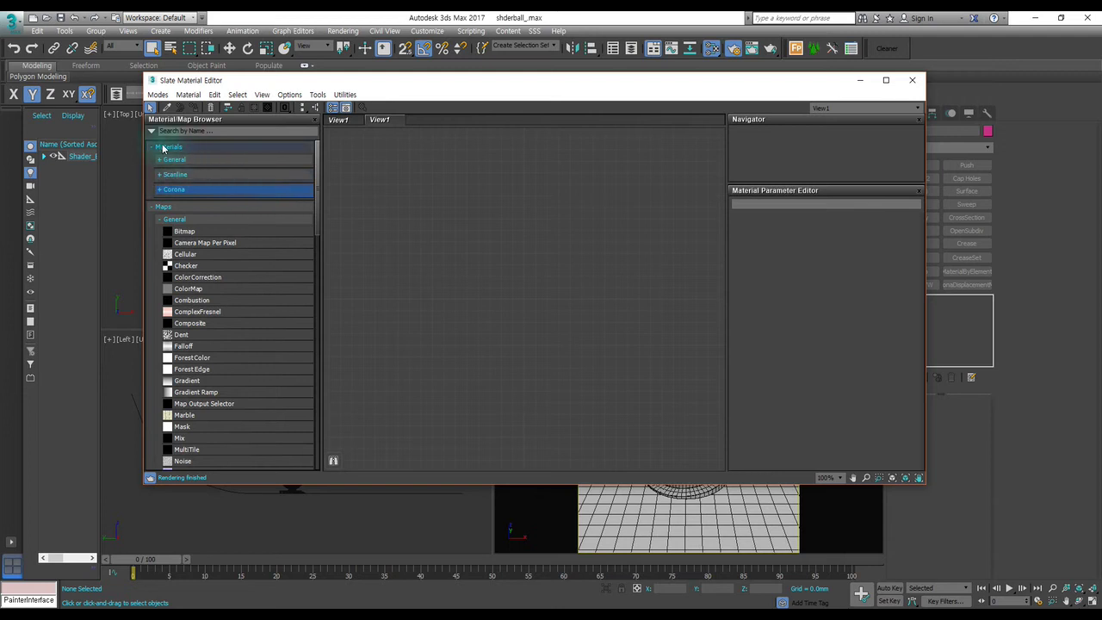
pyautogui.click(177, 222)
pyautogui.click(176, 250)
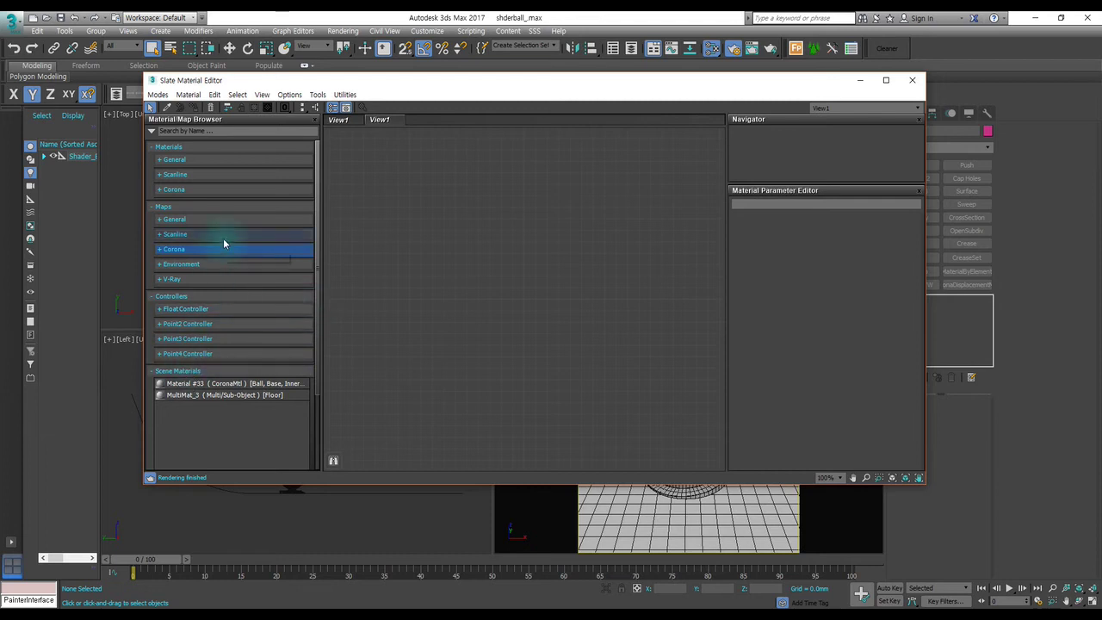
# Step: Examine the material types in the General, Scanline and Corona groups of the Material/Map Browser, leaving each group collapsed
pyautogui.click(171, 162)
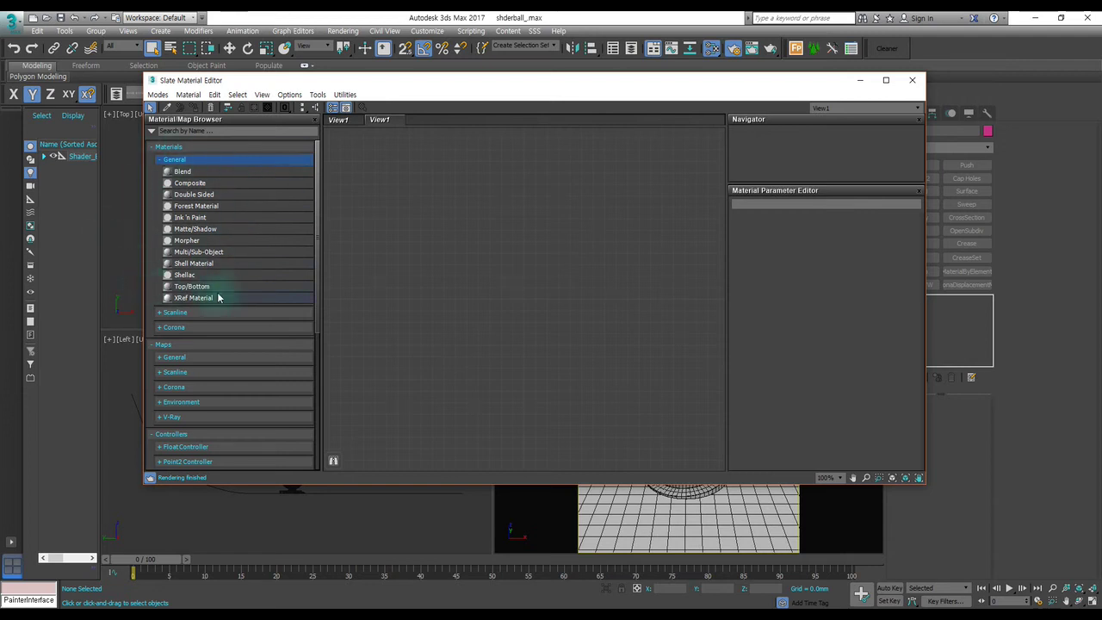
pyautogui.click(169, 148)
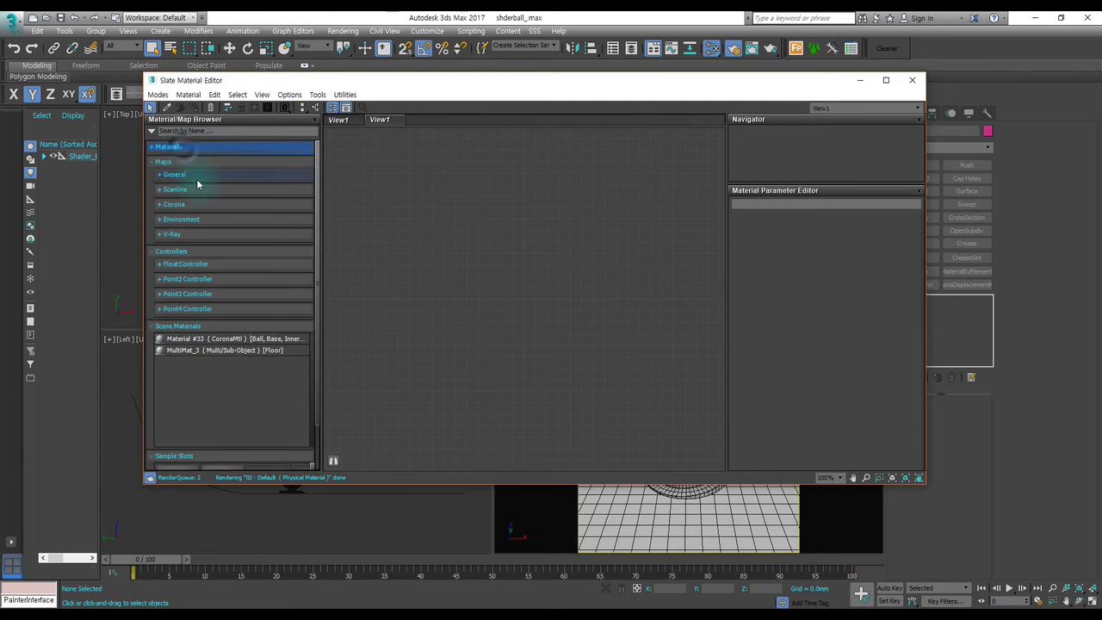
pyautogui.click(164, 148)
pyautogui.click(172, 161)
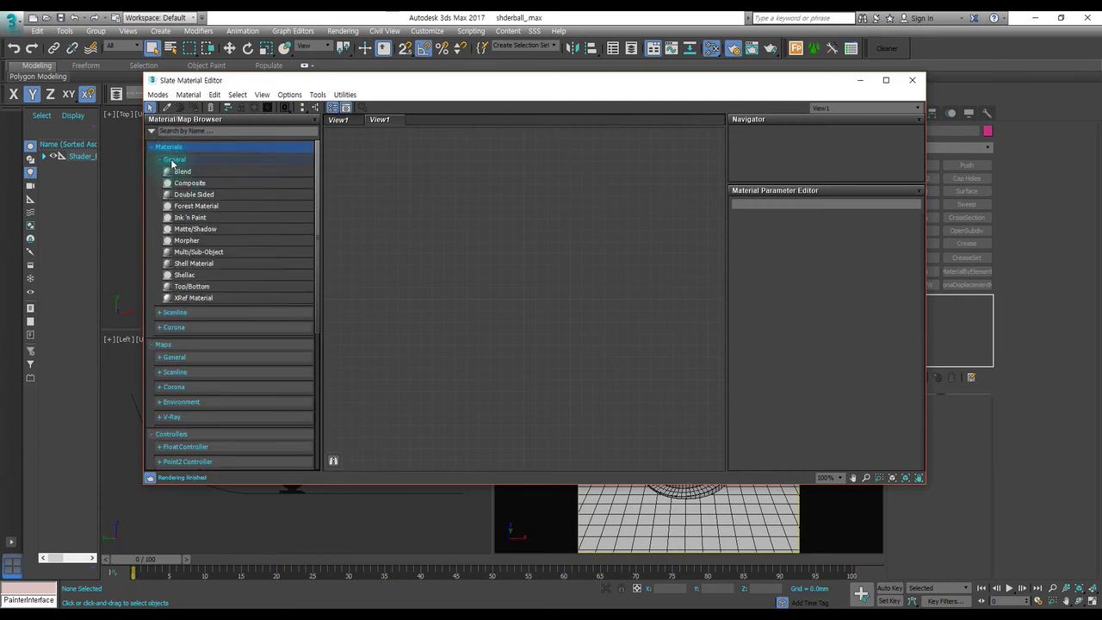
pyautogui.click(173, 175)
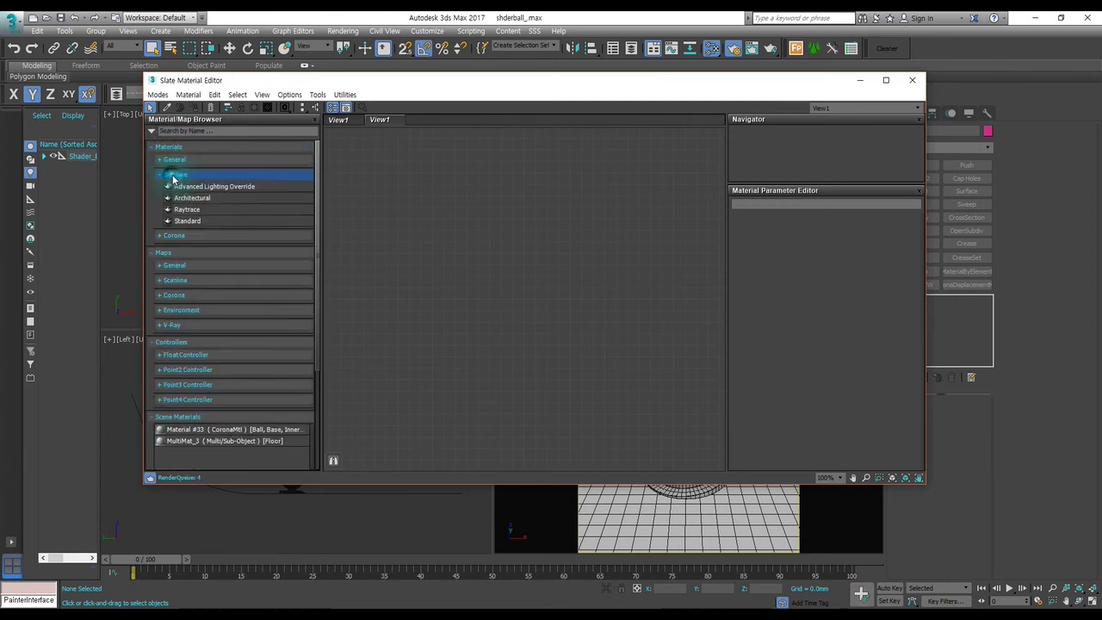
pyautogui.click(222, 200)
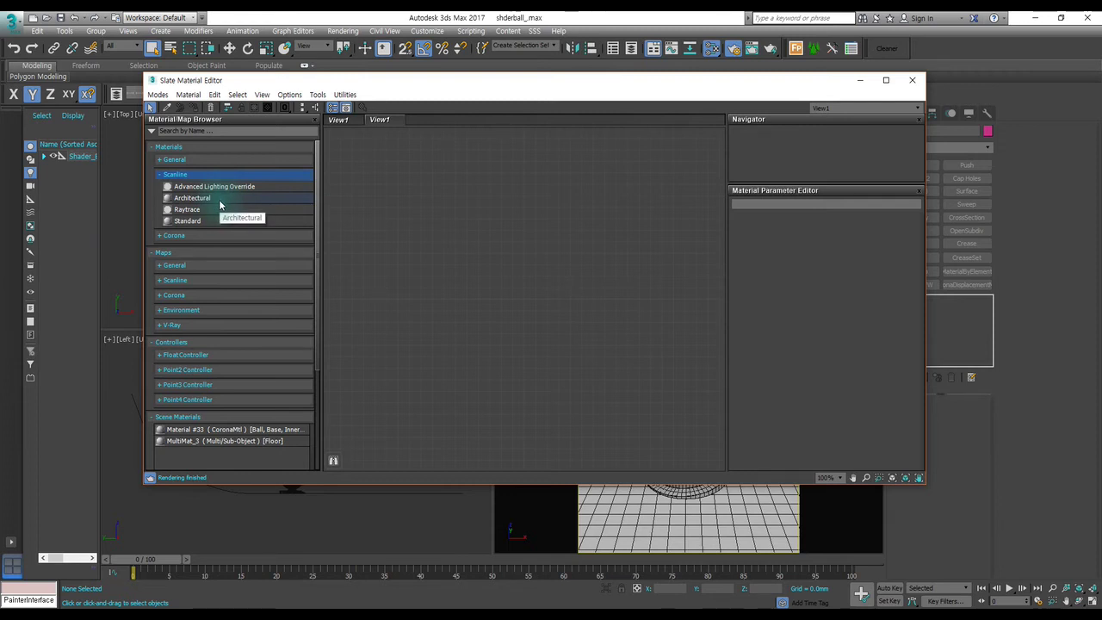
pyautogui.click(217, 205)
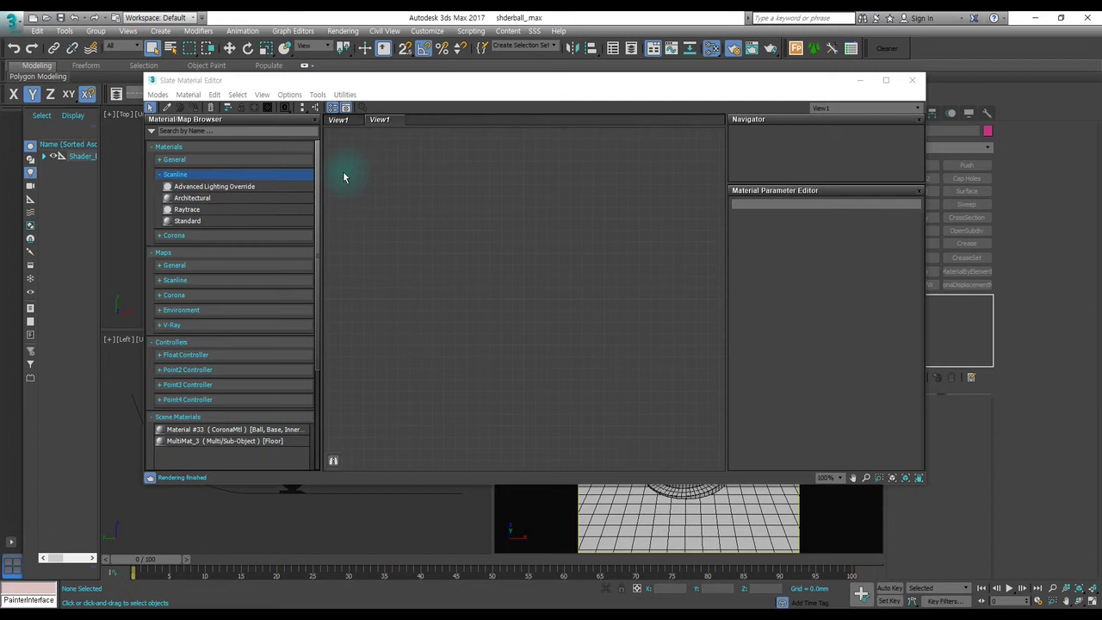
pyautogui.click(169, 174)
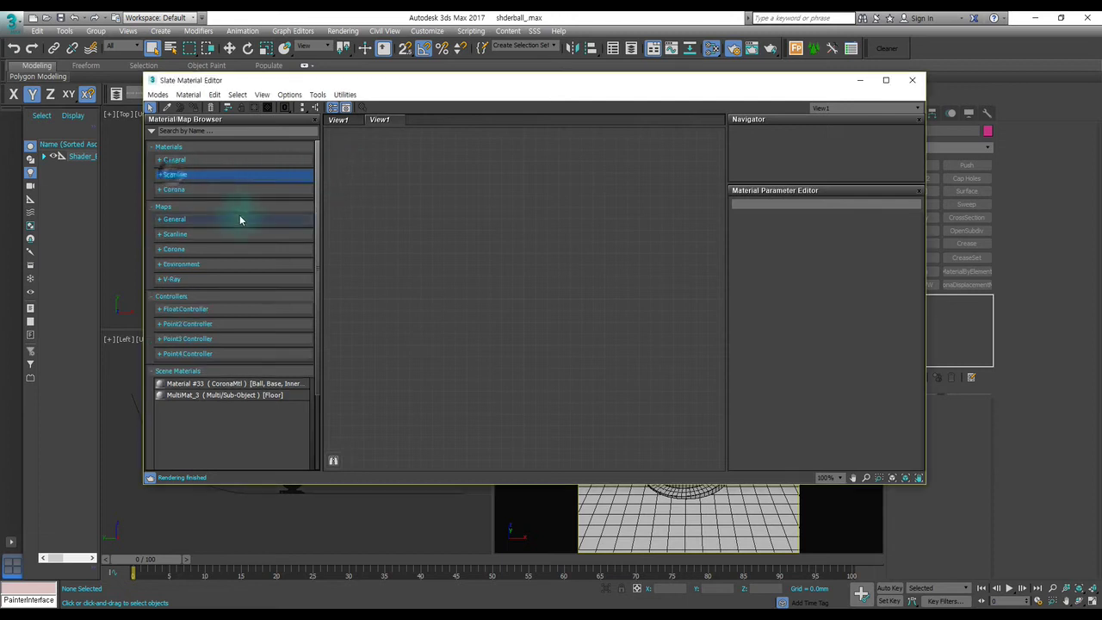
pyautogui.click(182, 191)
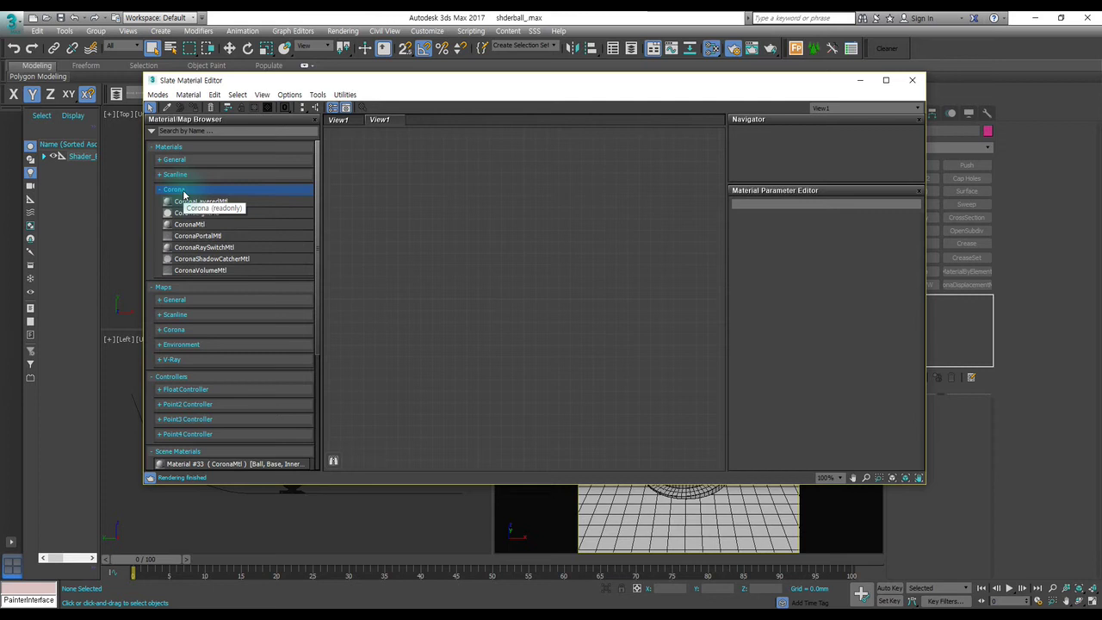
pyautogui.click(182, 191)
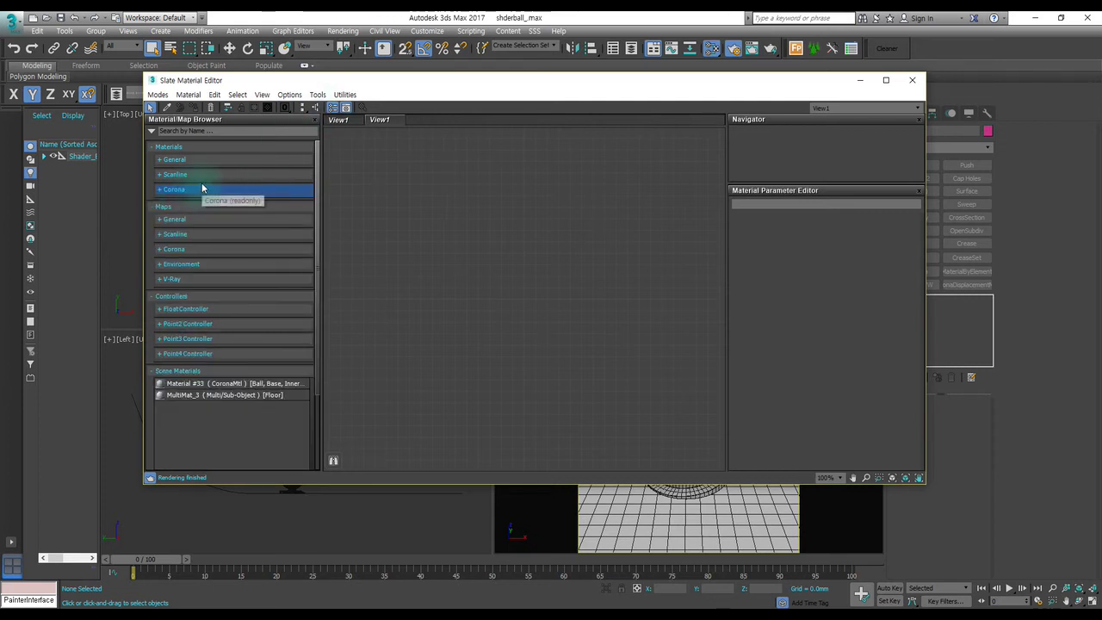
# Step: Open the Render Setup window and place it clear of the Material/Map Browser to check the assigned renderer
pyautogui.click(733, 50)
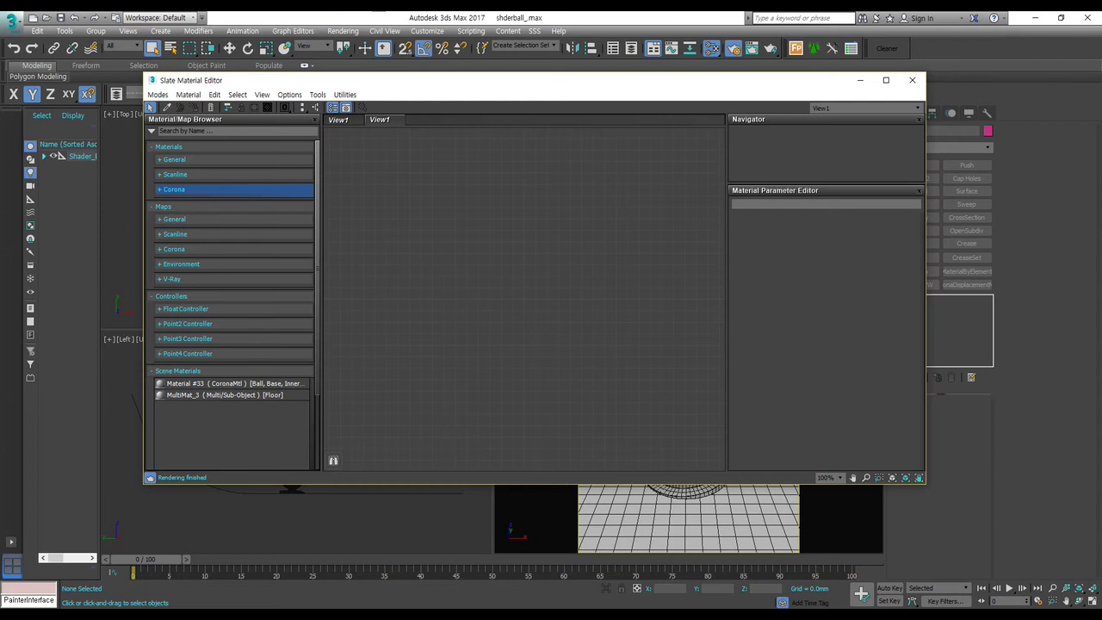
pyautogui.moveTo(939, 38); pyautogui.dragTo(778, 58)
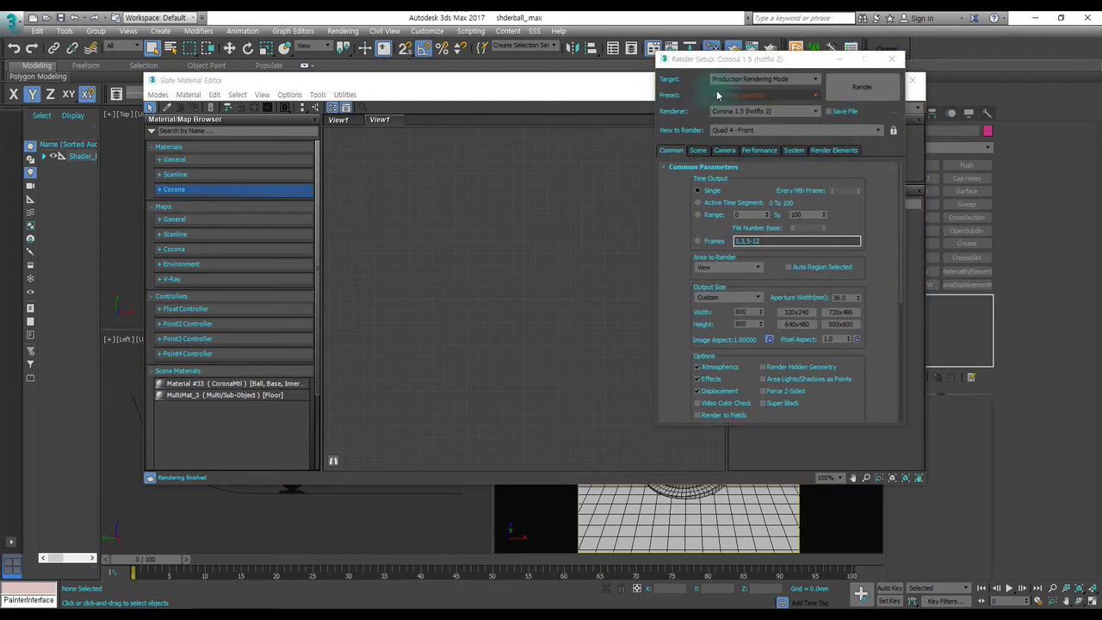
pyautogui.moveTo(704, 58); pyautogui.dragTo(706, 69)
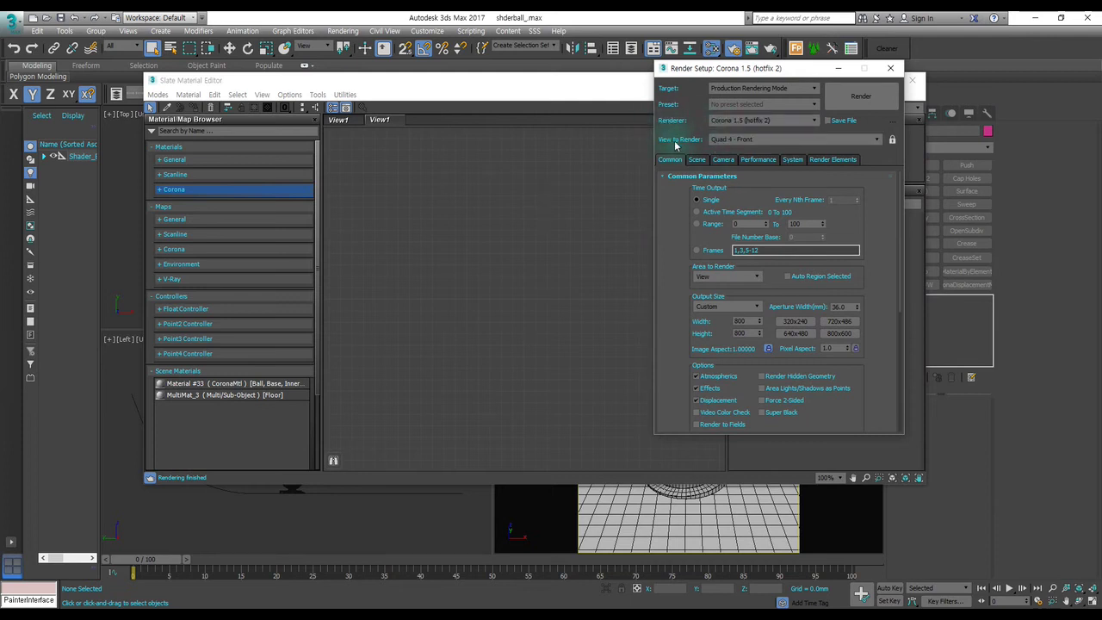
# Step: Expand the Assign Renderer rollout in the common render settings and check the assigned renderers
pyautogui.scroll(-5, 673, 216)
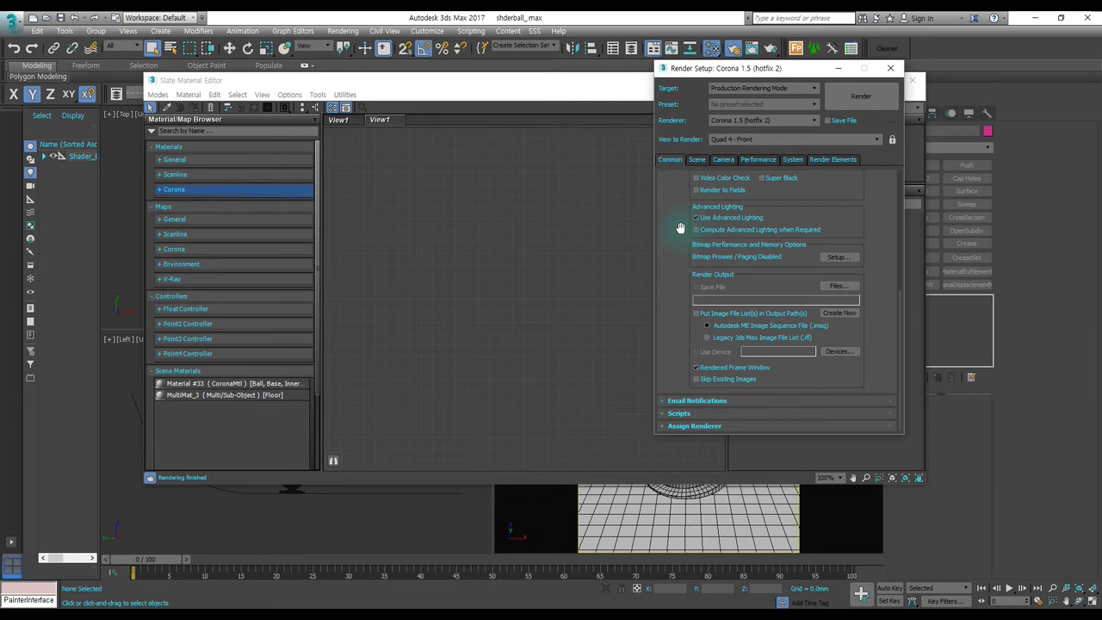
pyautogui.click(694, 425)
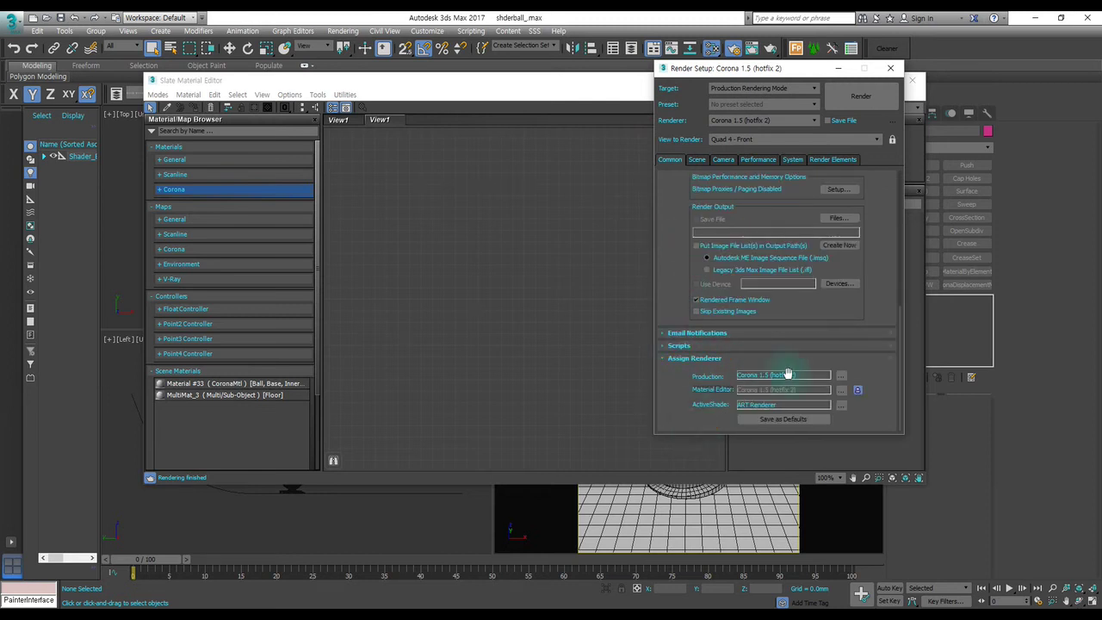
pyautogui.scroll(2, 715, 248)
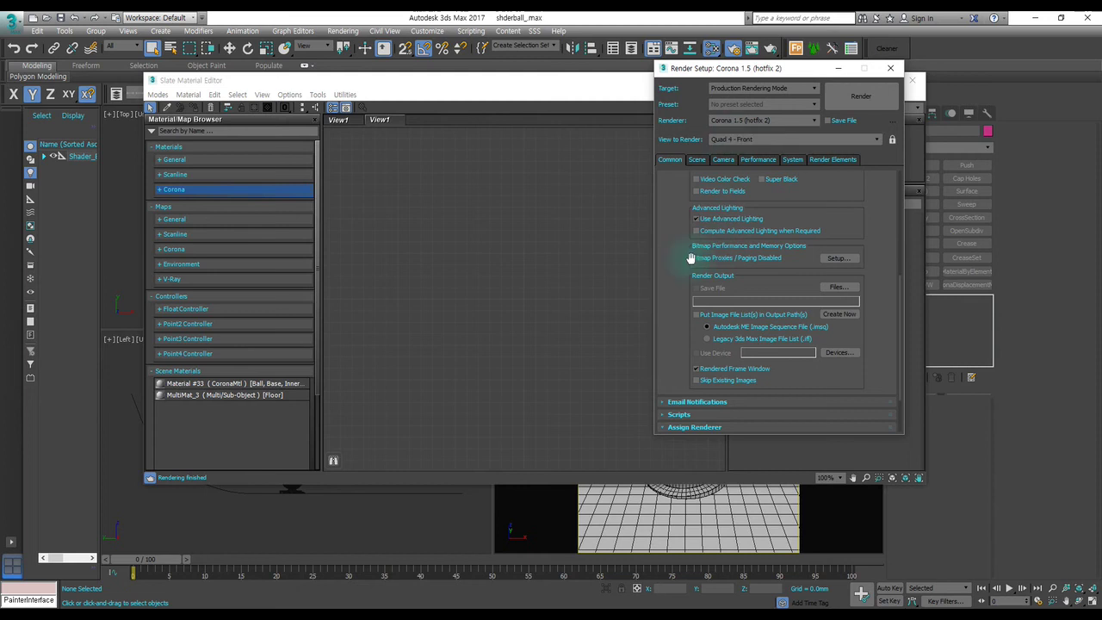
pyautogui.scroll(-2, 690, 257)
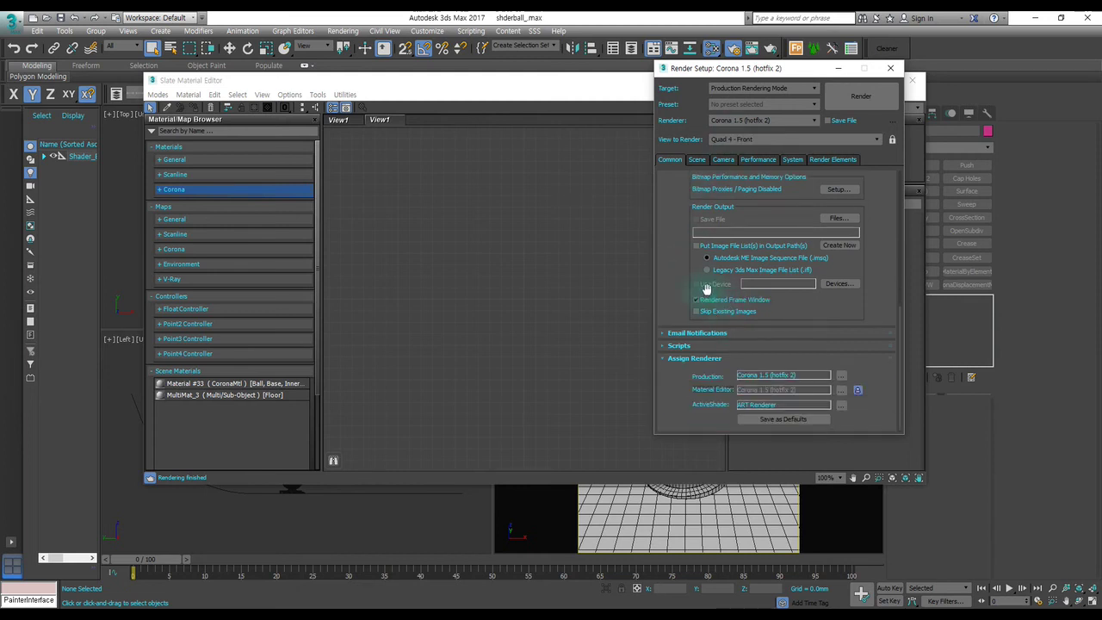
# Step: Assign V-Ray Adv 3.40.01 as the production renderer
pyautogui.click(842, 376)
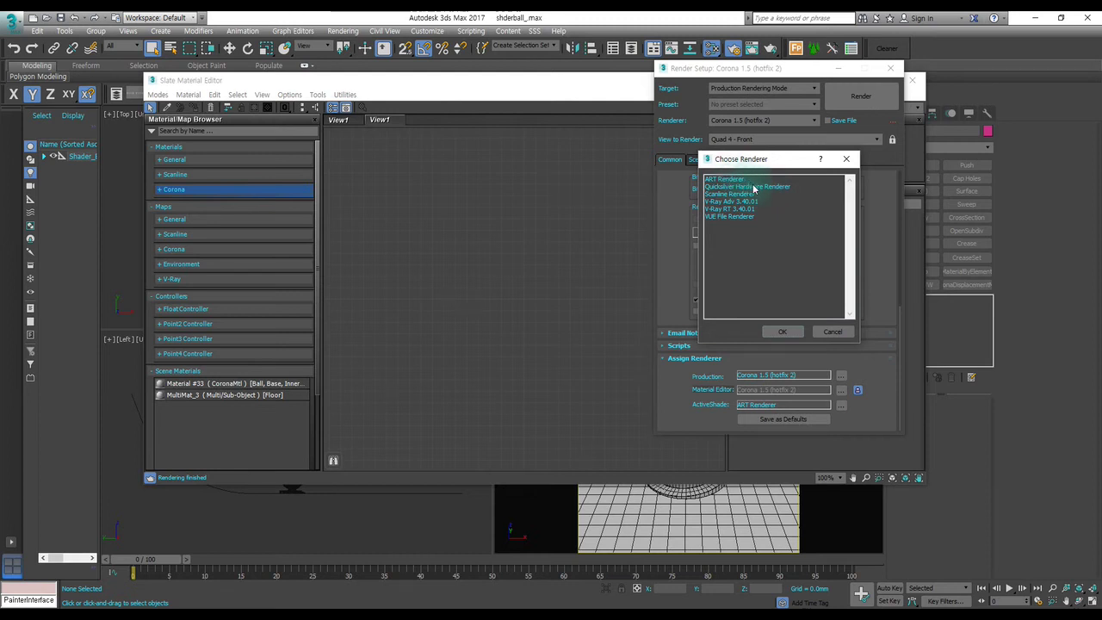
pyautogui.click(731, 201)
pyautogui.click(781, 333)
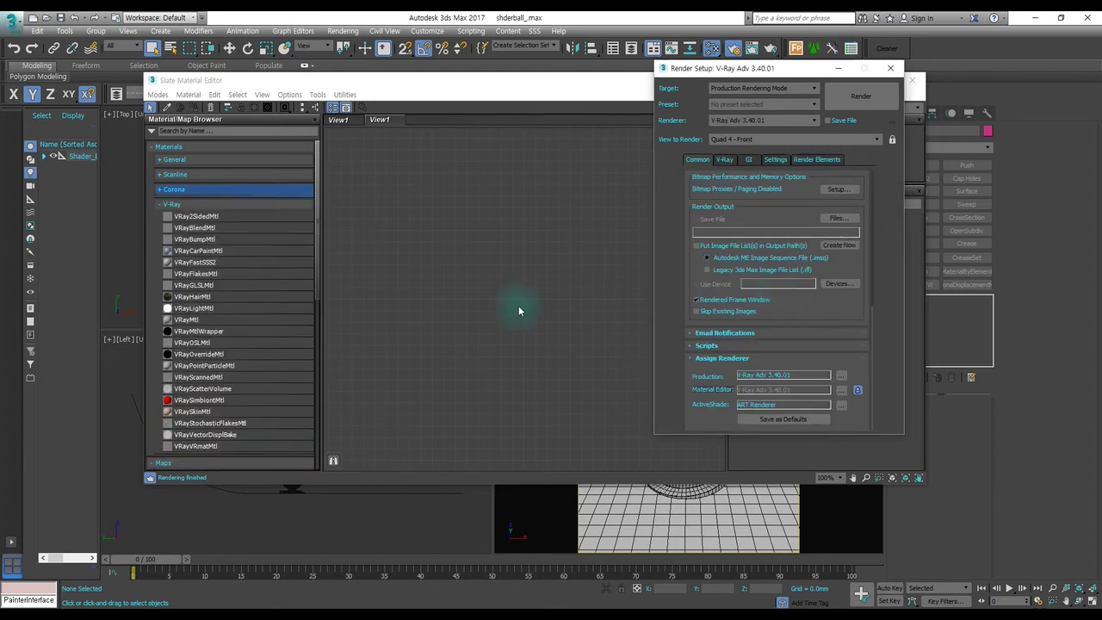
# Step: Examine the V-Ray material types in the Material/Map Browser, leaving the V-Ray group collapsed
pyautogui.click(172, 205)
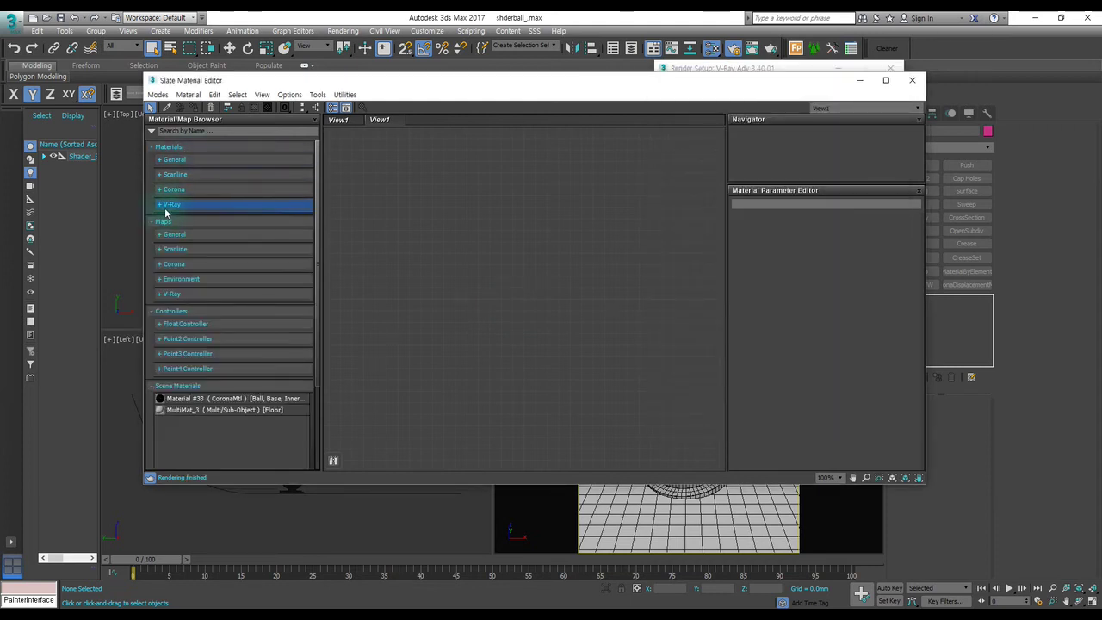
pyautogui.click(160, 206)
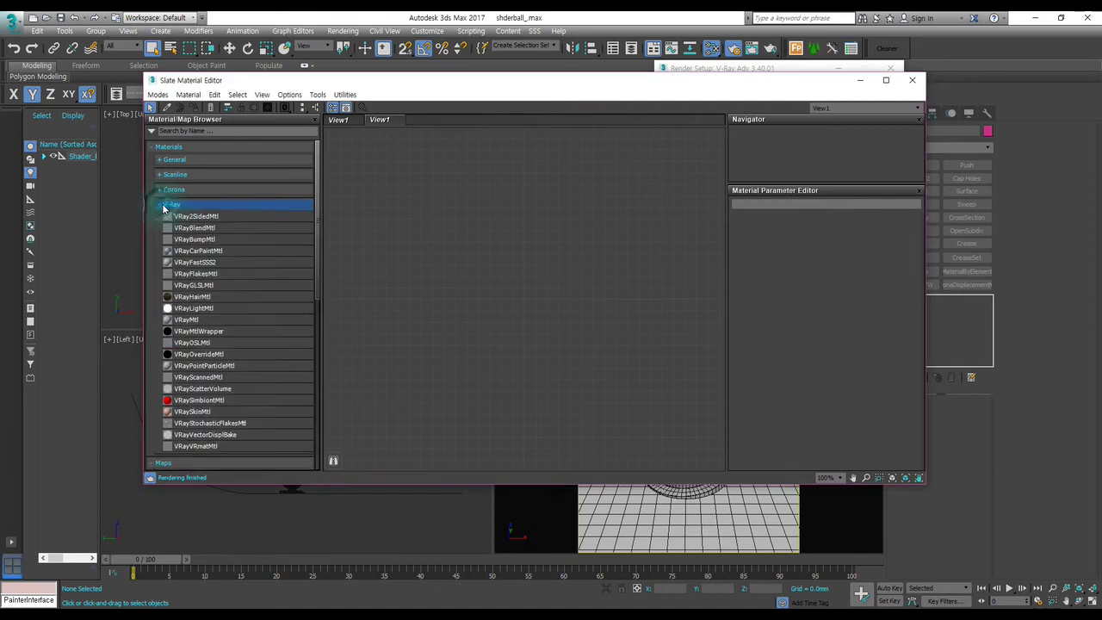
pyautogui.click(179, 204)
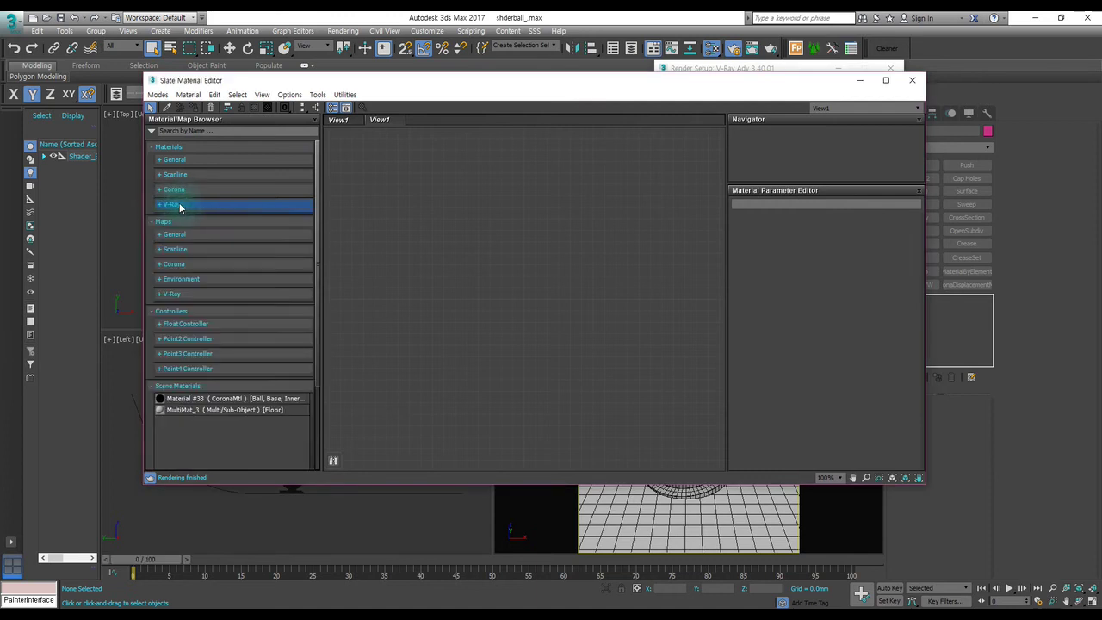
# Step: Return to Render Setup and set the renderer to Corona 1.5 (hotfix 2)
pyautogui.click(711, 69)
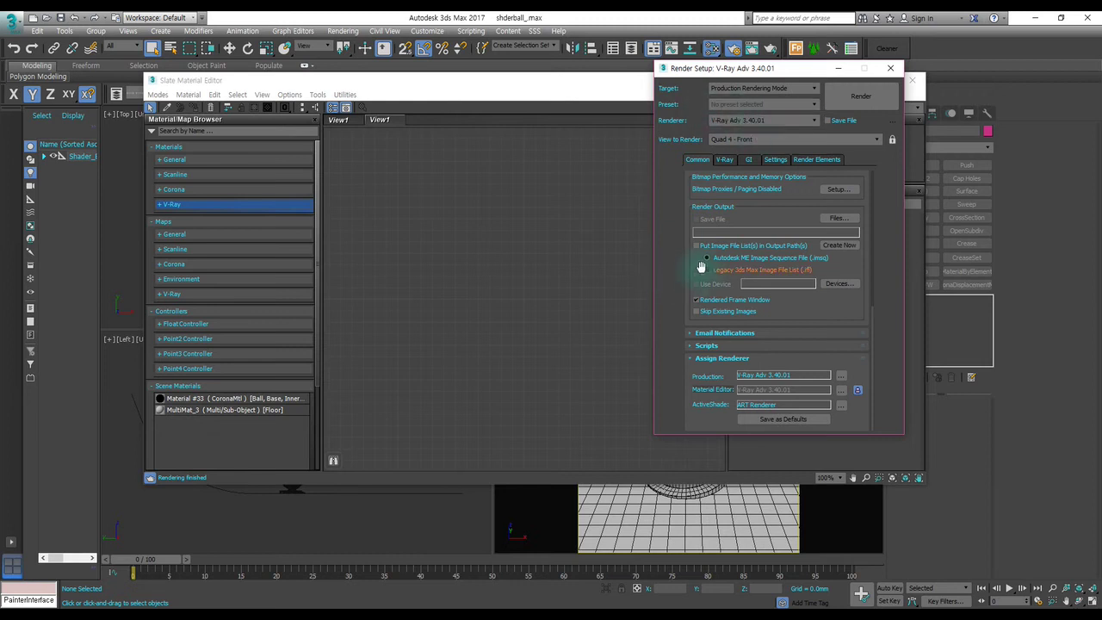
pyautogui.scroll(5, 730, 241)
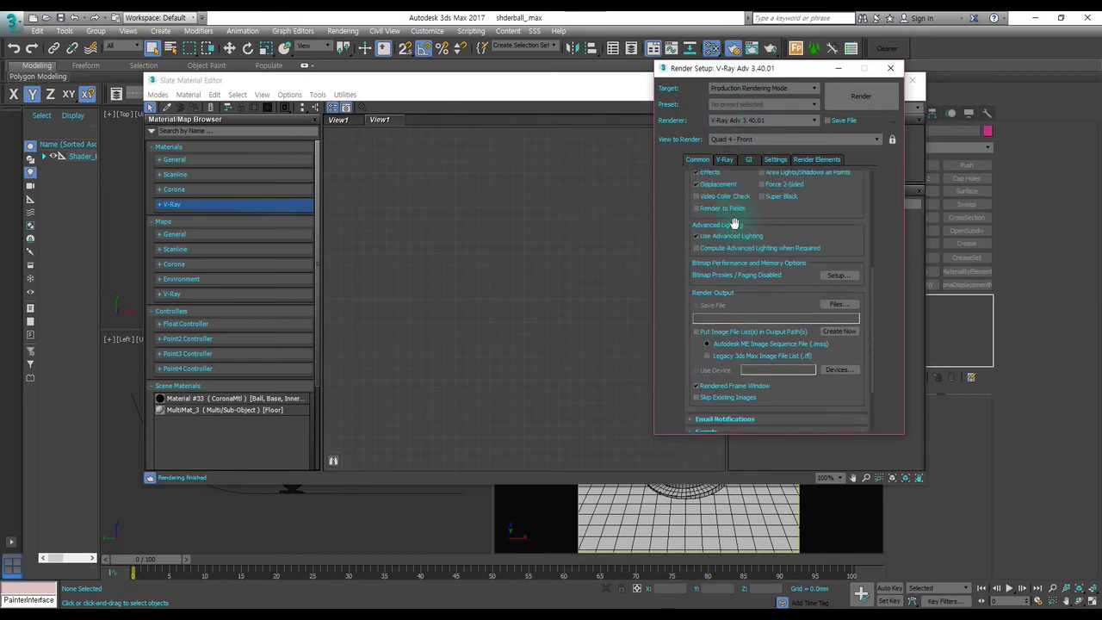
pyautogui.click(754, 122)
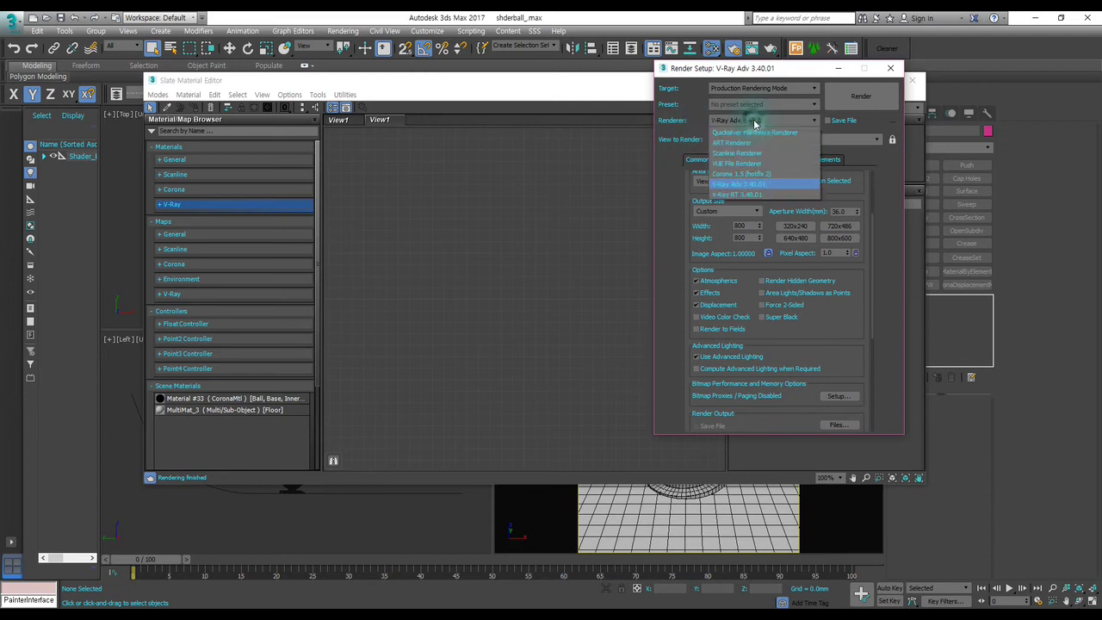
pyautogui.click(754, 122)
pyautogui.click(755, 122)
pyautogui.click(735, 174)
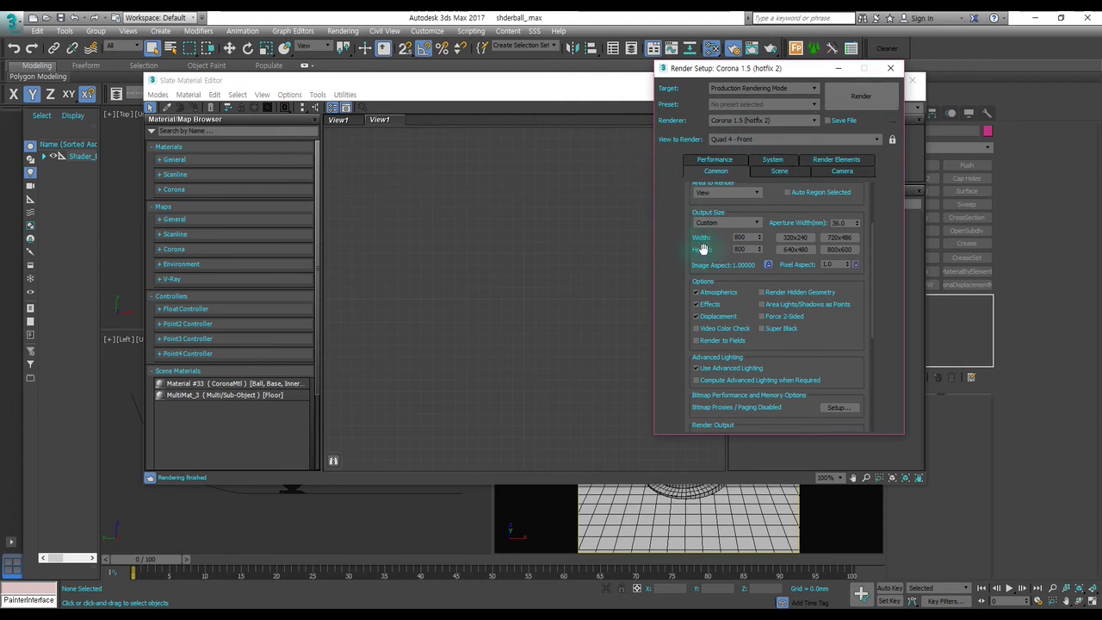
# Step: Check the renderers available for ActiveShade without choosing one, and close the Render Setup window
pyautogui.scroll(-5, 698, 241)
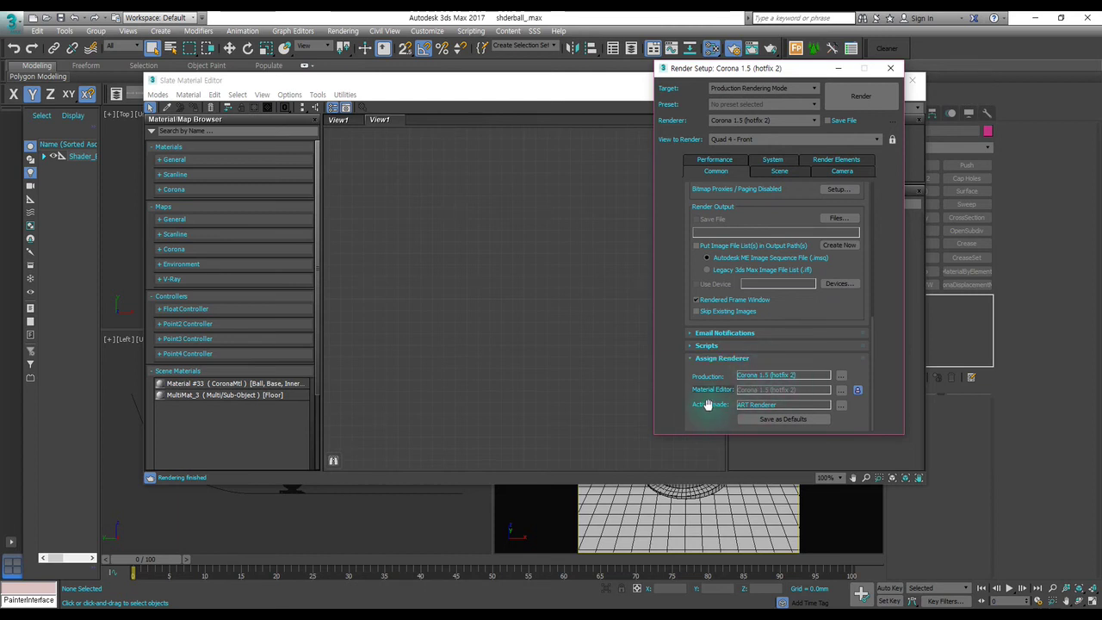
pyautogui.click(841, 405)
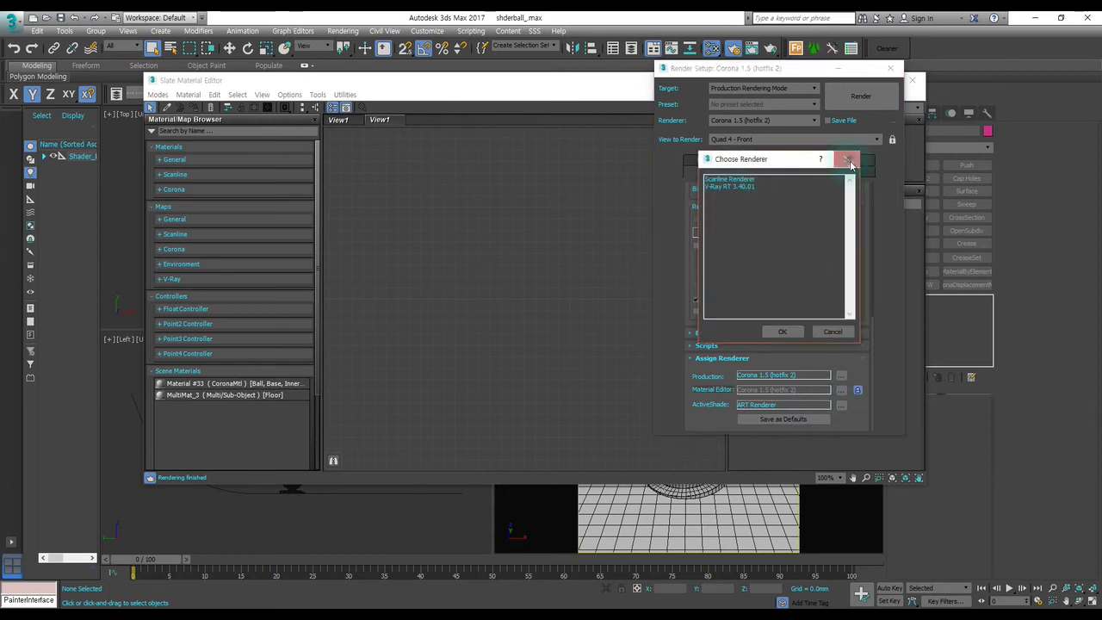
pyautogui.click(846, 158)
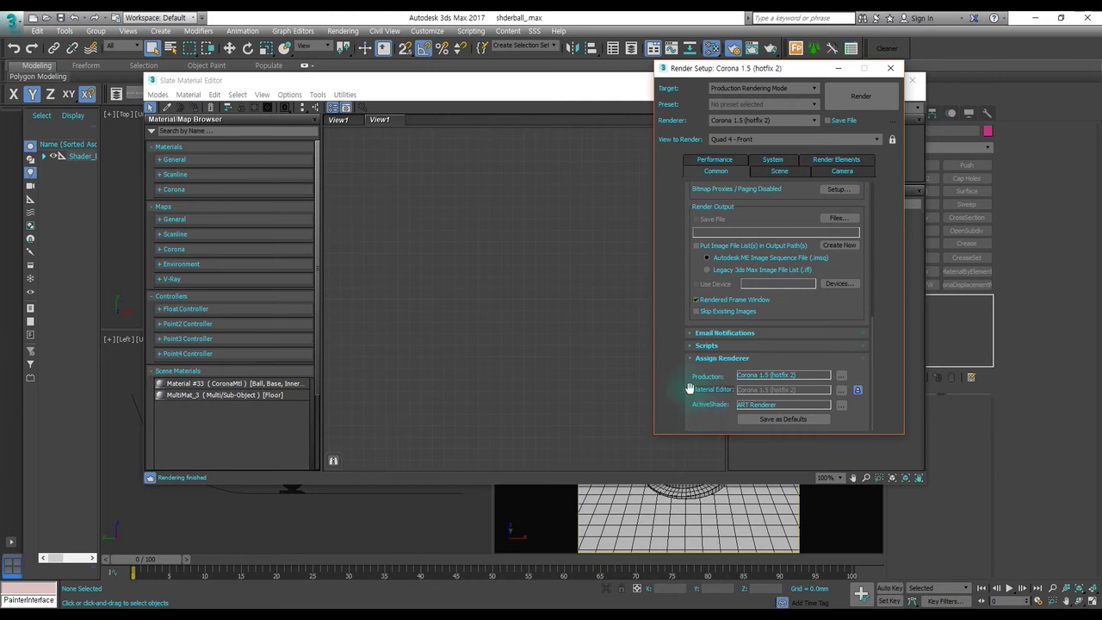
pyautogui.click(892, 69)
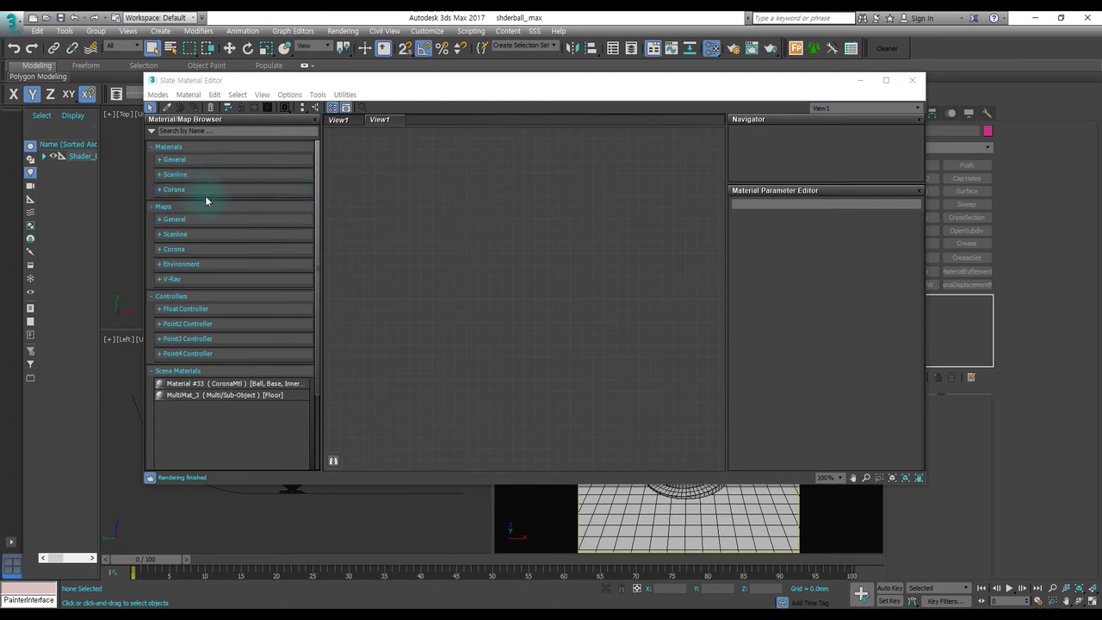
# Step: Add a CoronaMtl node from the Corona materials group to the node view and open its parameters
pyautogui.moveTo(216, 81); pyautogui.dragTo(239, 80)
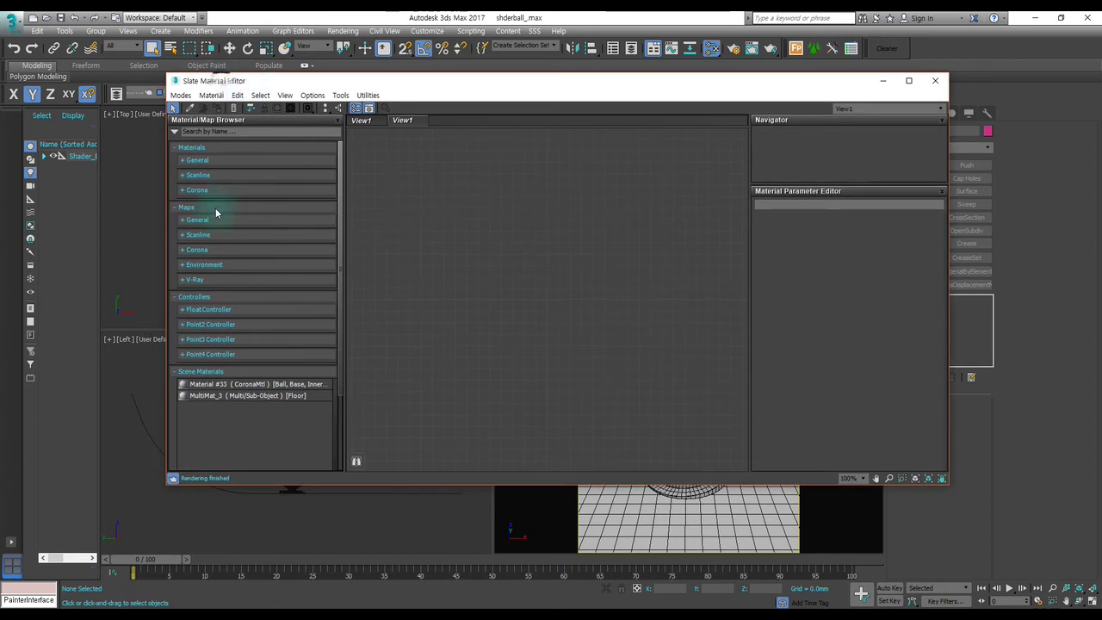
pyautogui.click(196, 191)
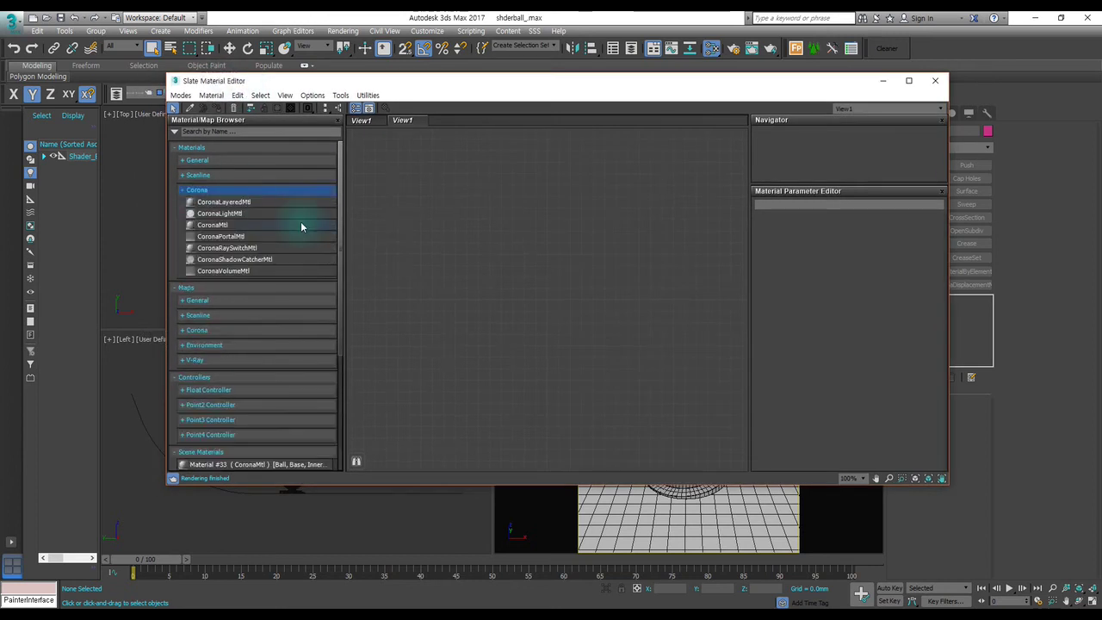
pyautogui.moveTo(222, 227); pyautogui.dragTo(487, 197)
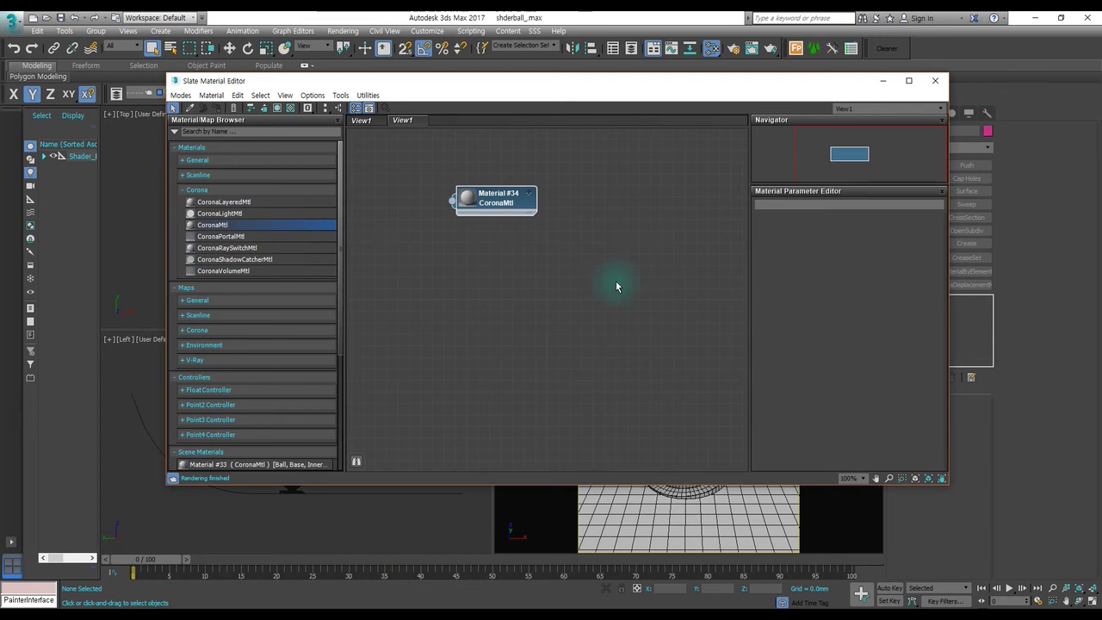
pyautogui.moveTo(502, 205); pyautogui.dragTo(514, 227)
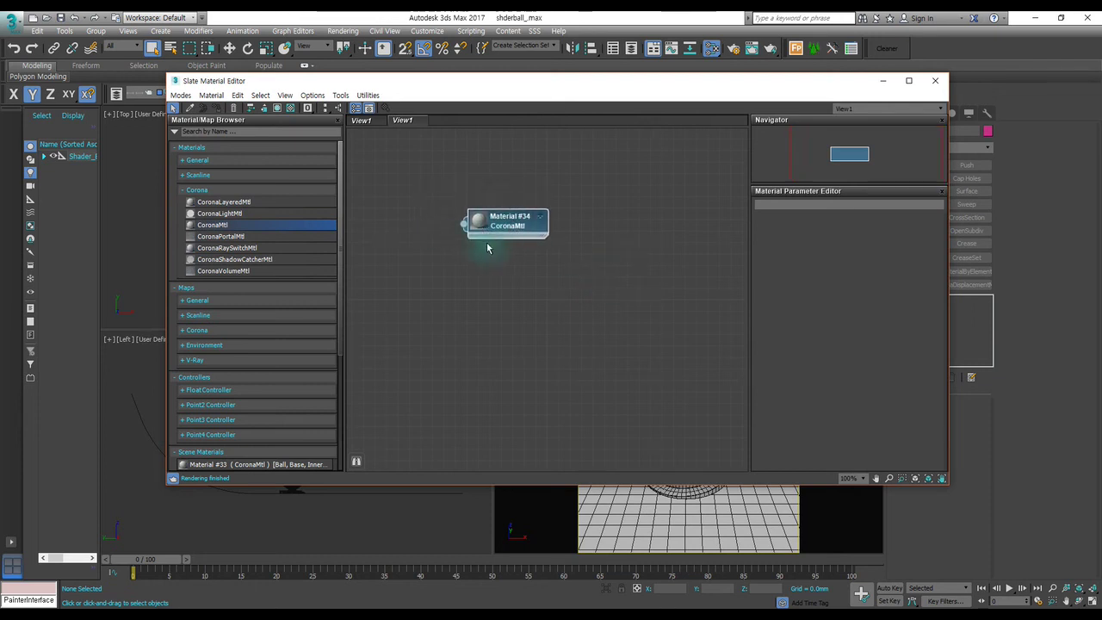
pyautogui.doubleClick(507, 230)
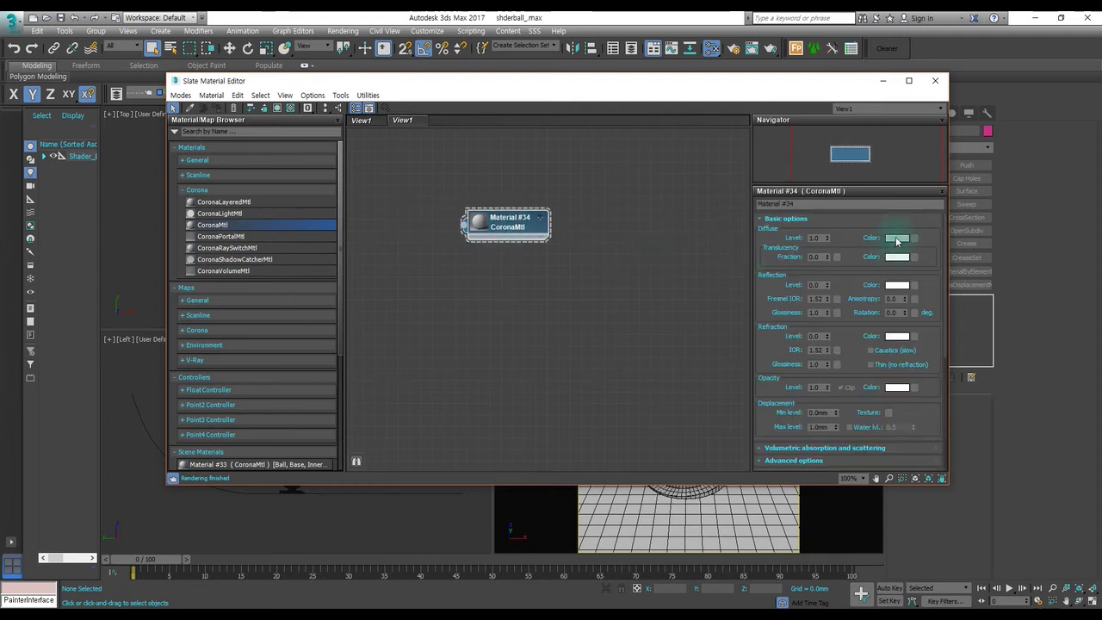
# Step: Inspect the diffuse color of the new CoronaMtl in the Color Selector and accept it unchanged
pyautogui.click(896, 239)
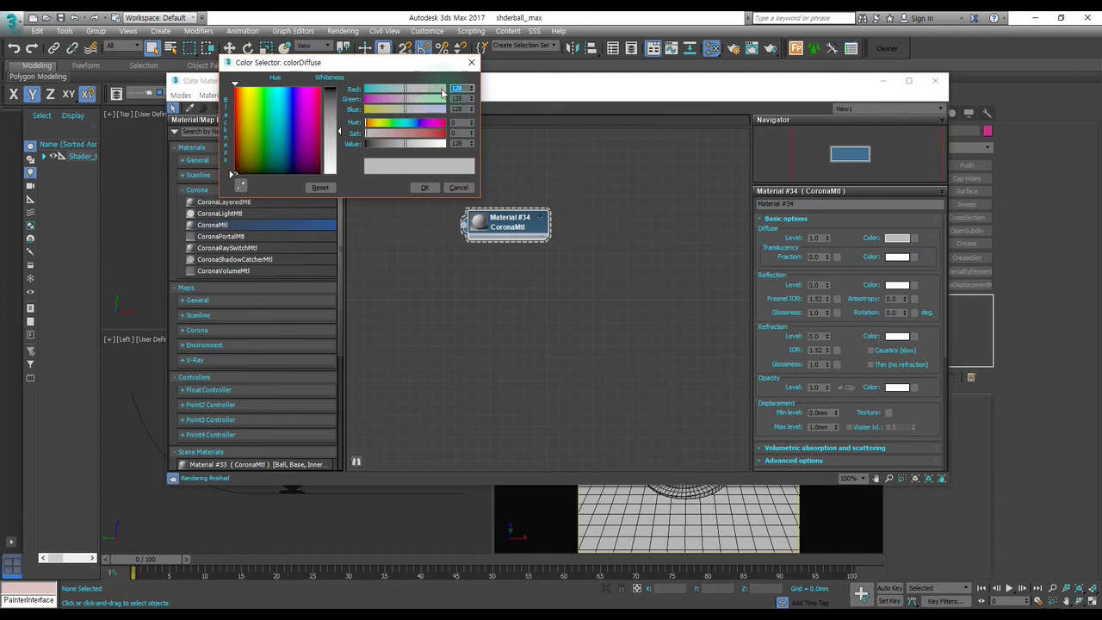
pyautogui.click(425, 189)
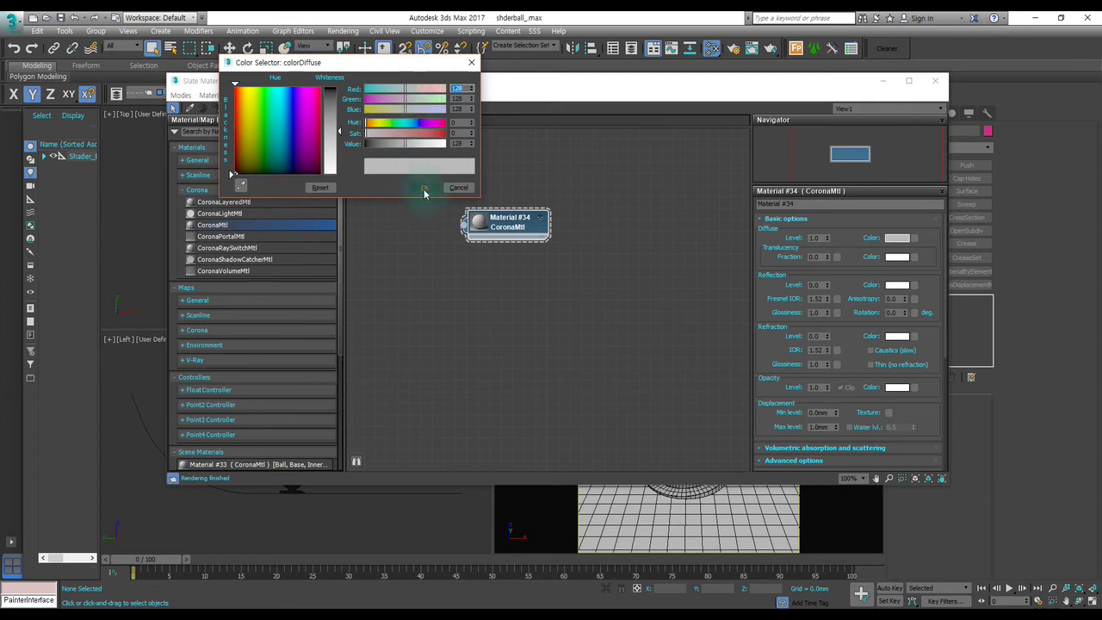
pyautogui.moveTo(765, 283); pyautogui.dragTo(779, 371)
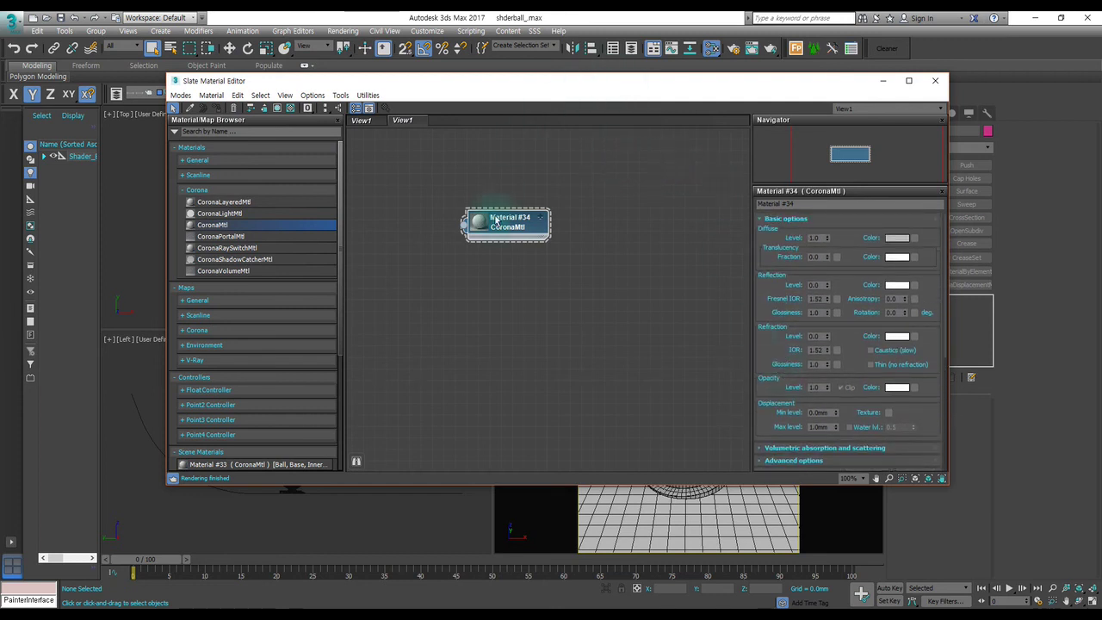
# Step: Select the Ball object of the shader ball in the camera view and assign the new CoronaMtl material to it
pyautogui.moveTo(500, 88); pyautogui.dragTo(1101, 96)
pyautogui.click(663, 426)
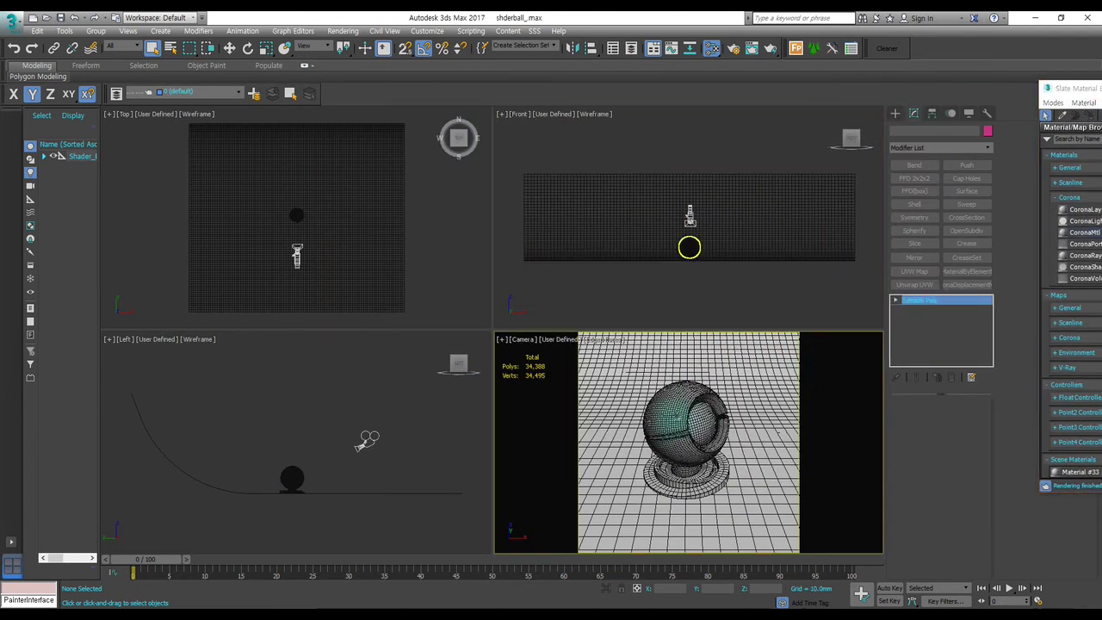
pyautogui.moveTo(1071, 88); pyautogui.dragTo(778, 62)
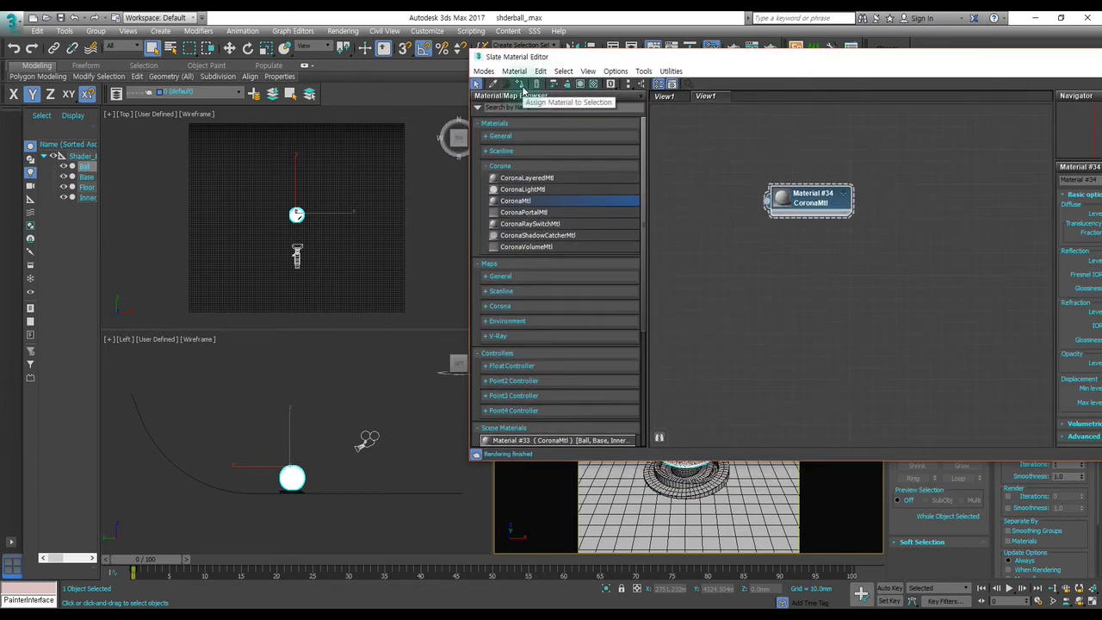
pyautogui.click(522, 88)
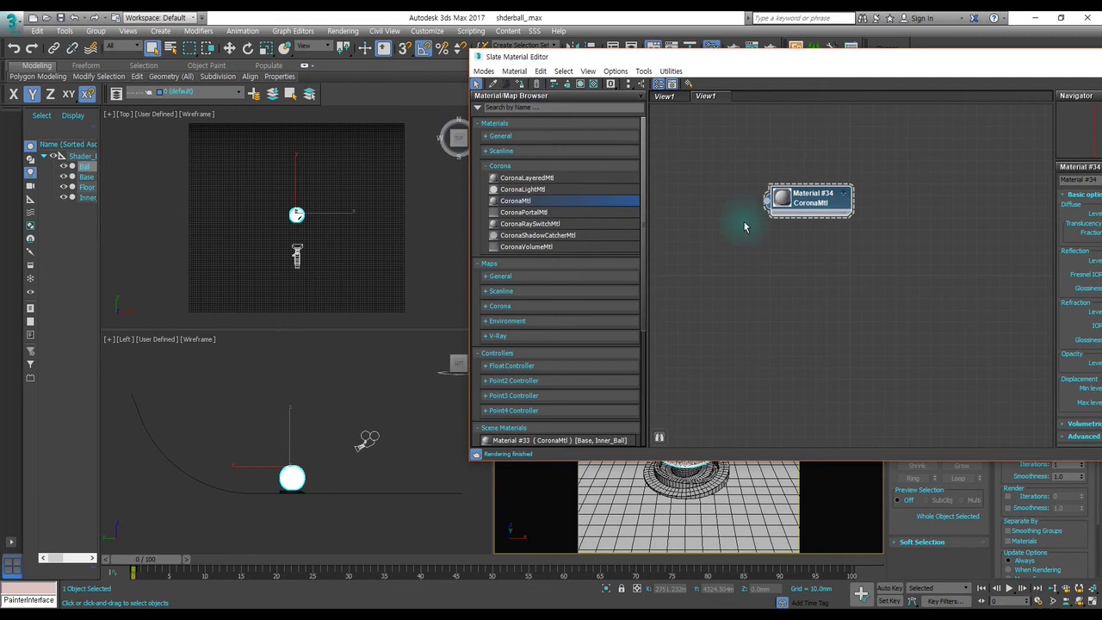
# Step: Place the Slate Material Editor fully in view and examine the new CoronaMtl's diffuse, reflection, refraction, opacity, displacement and map parameters
pyautogui.moveTo(725, 58); pyautogui.dragTo(351, 57)
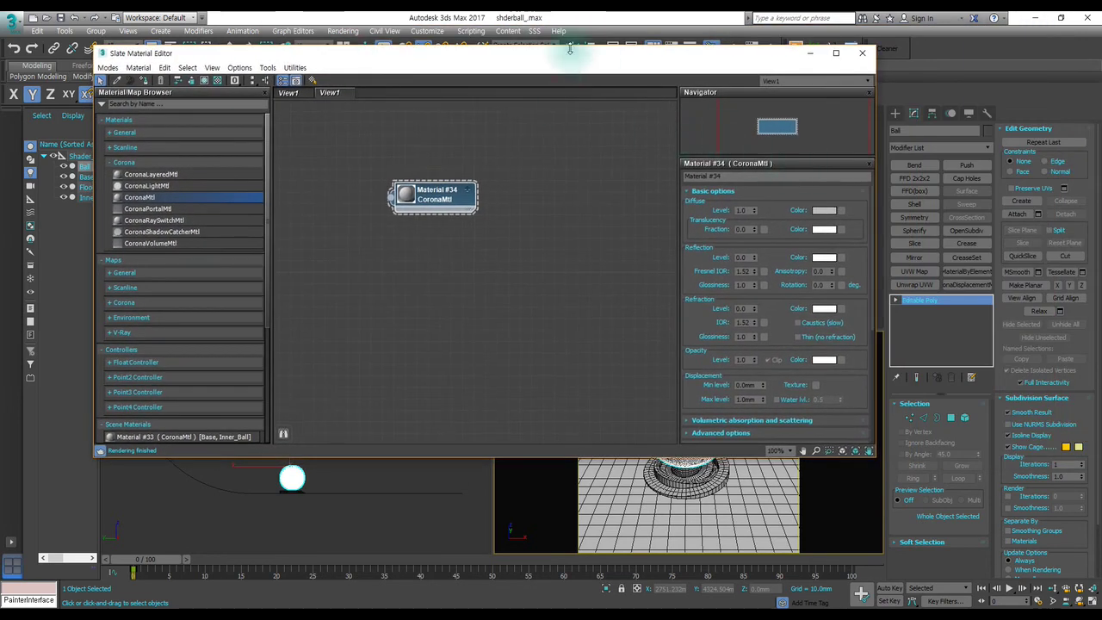
pyautogui.moveTo(606, 62); pyautogui.dragTo(563, 48)
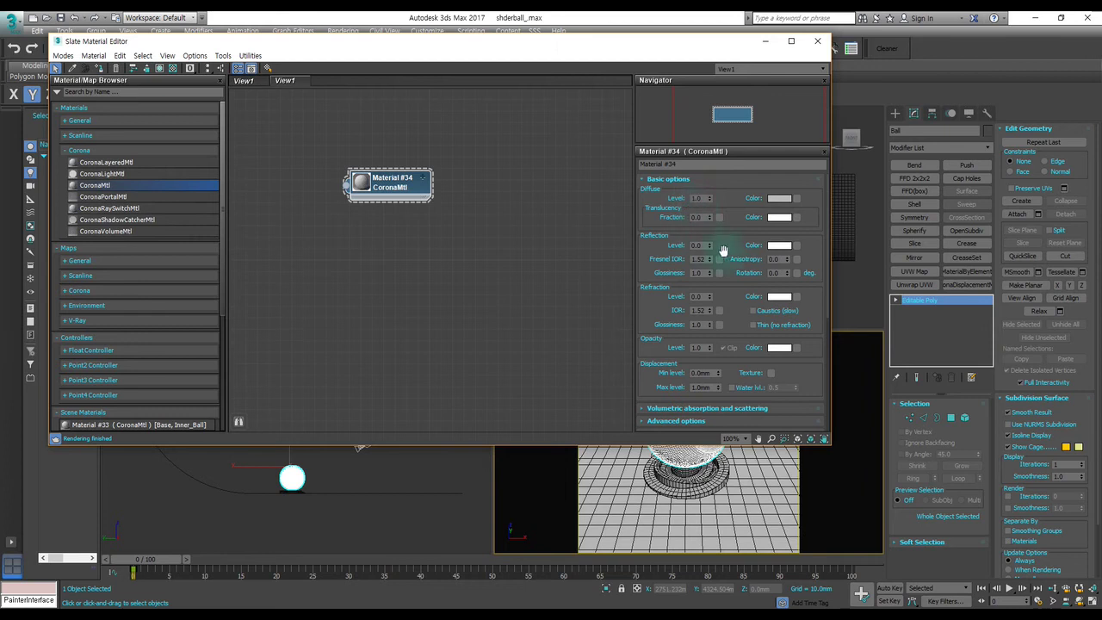
pyautogui.scroll(-3, 728, 253)
pyautogui.scroll(2, 735, 244)
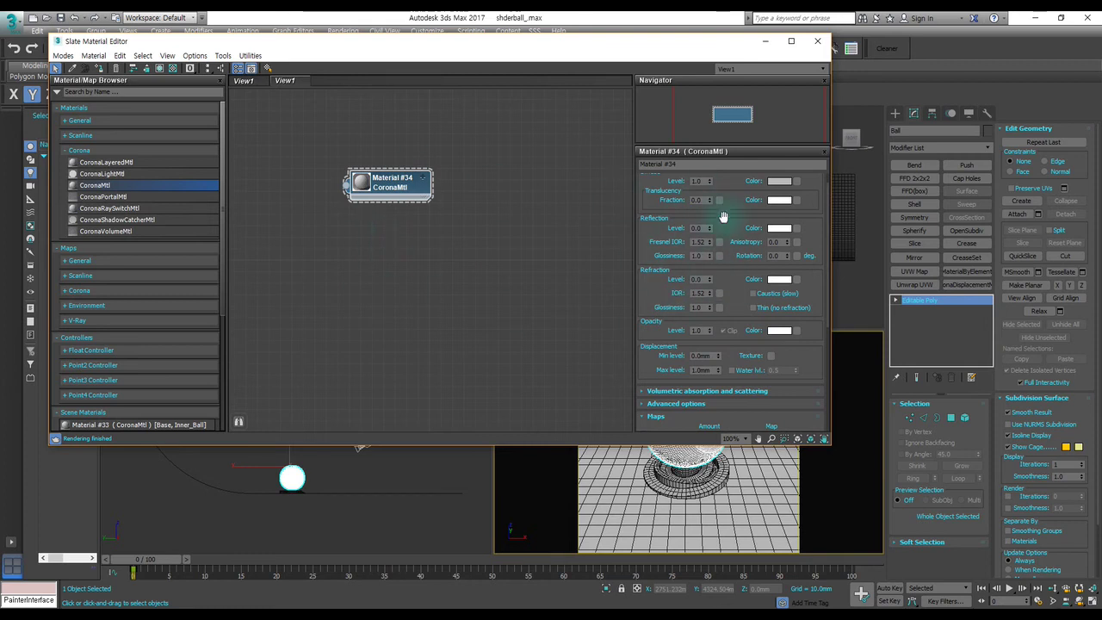
pyautogui.scroll(1, 700, 243)
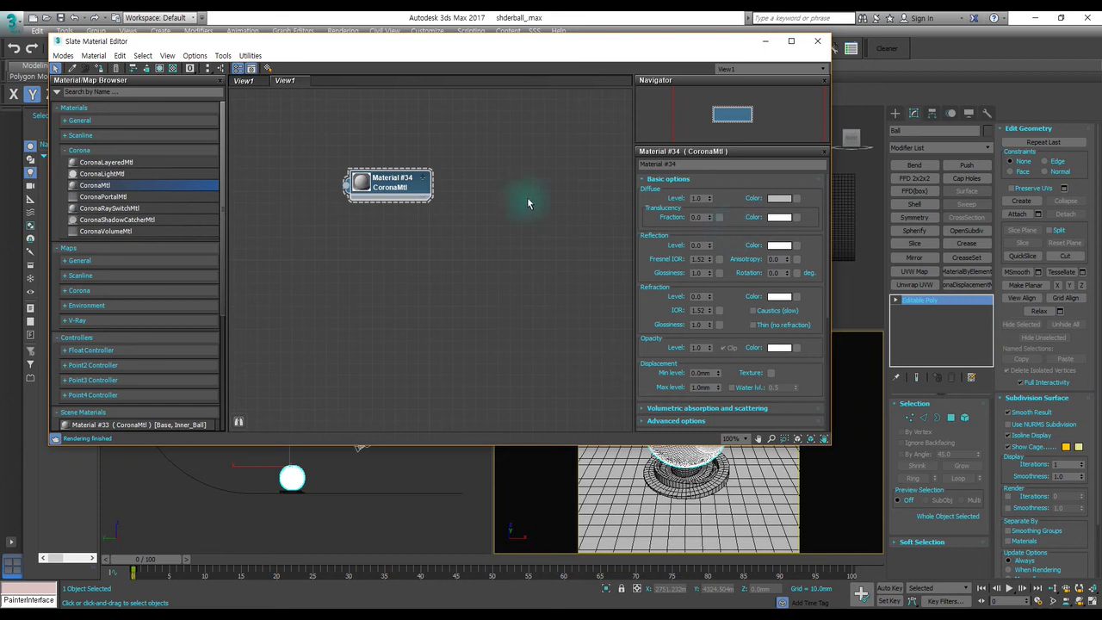
pyautogui.moveTo(396, 188); pyautogui.dragTo(373, 176)
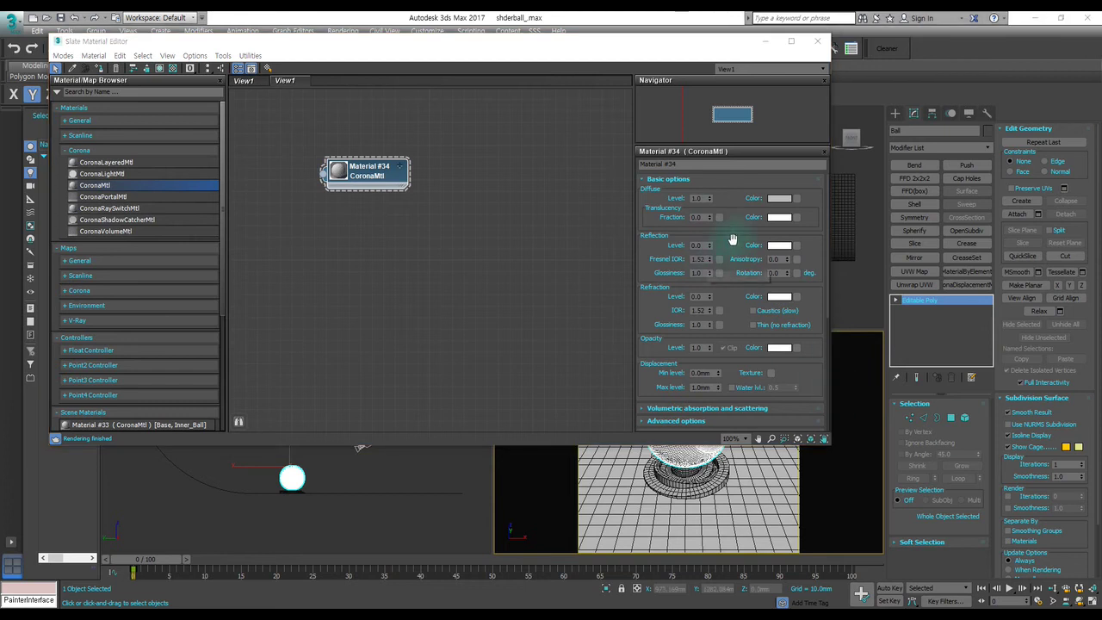
pyautogui.moveTo(654, 261); pyautogui.dragTo(649, 223)
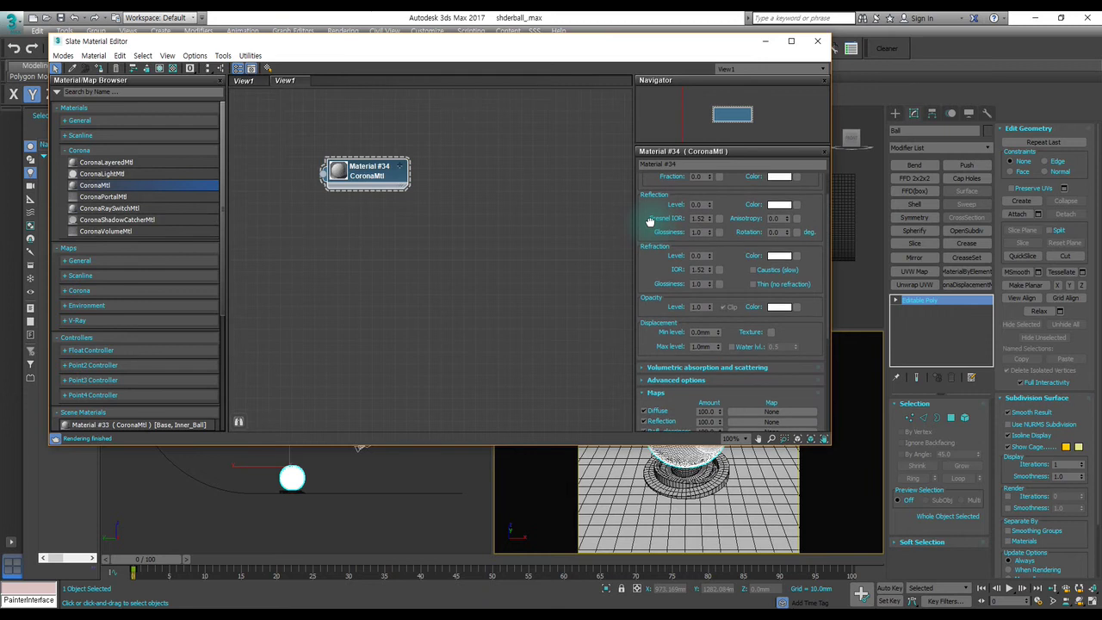
pyautogui.moveTo(649, 219); pyautogui.dragTo(652, 266)
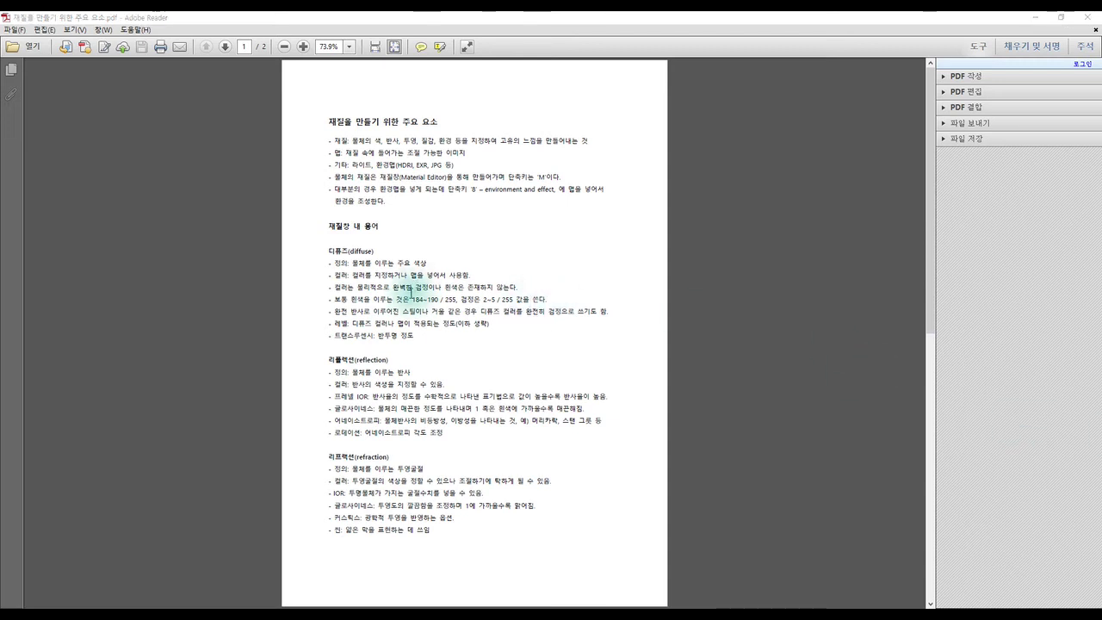
# Step: Enlarge the PDF on key material elements in Adobe Reader and compare its page size in a smaller and a full-screen window
pyautogui.click(392, 263)
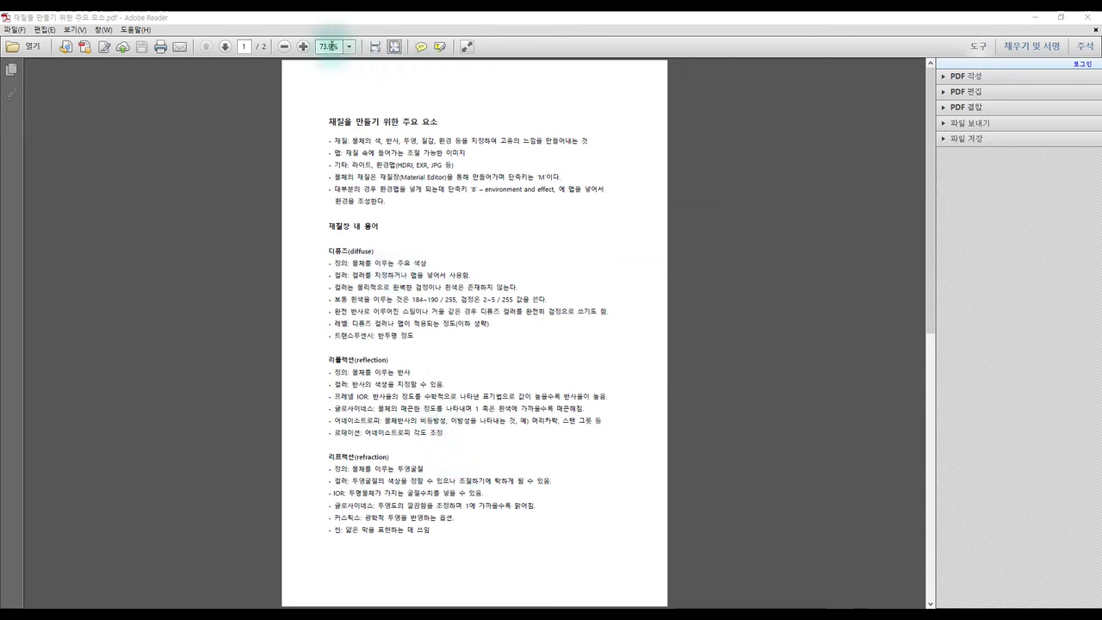
pyautogui.click(303, 46)
pyautogui.click(303, 46)
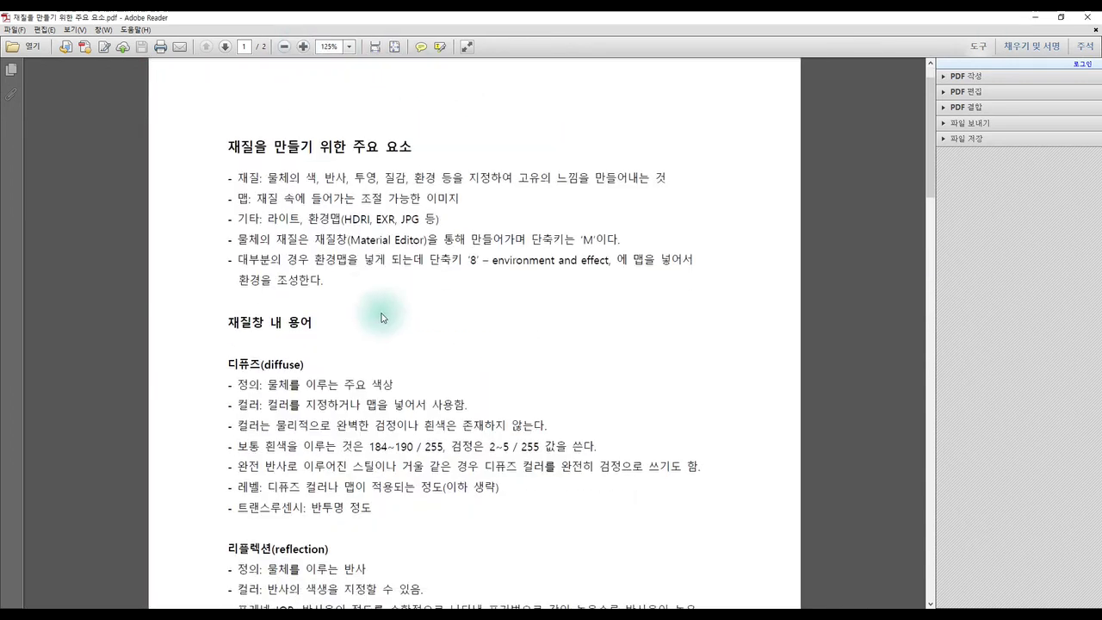
pyautogui.moveTo(945, 21); pyautogui.dragTo(431, 27)
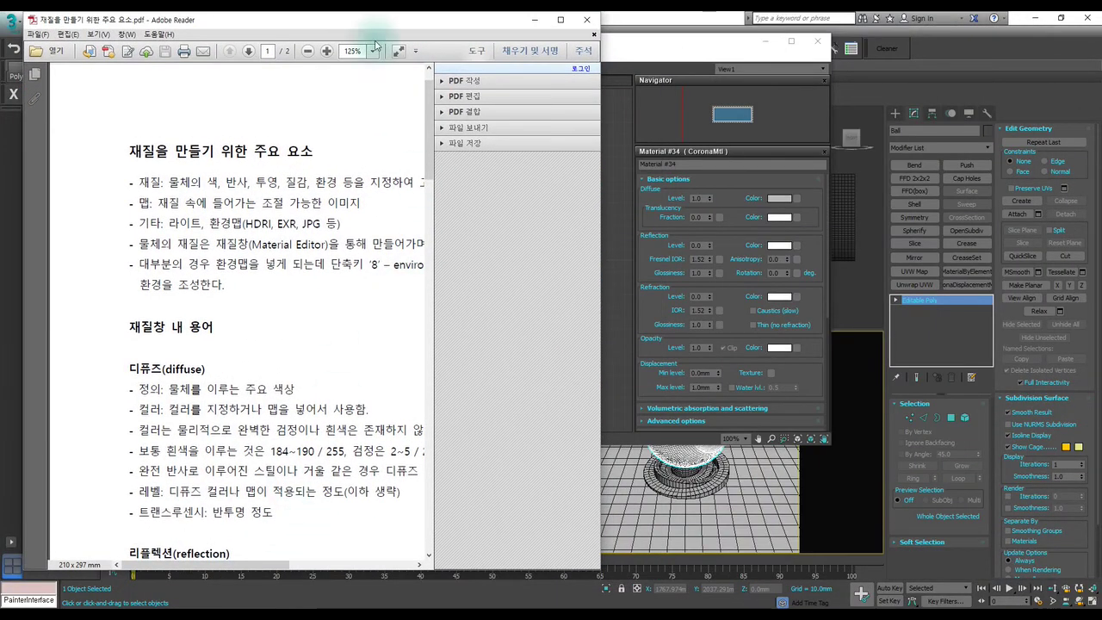
pyautogui.click(307, 51)
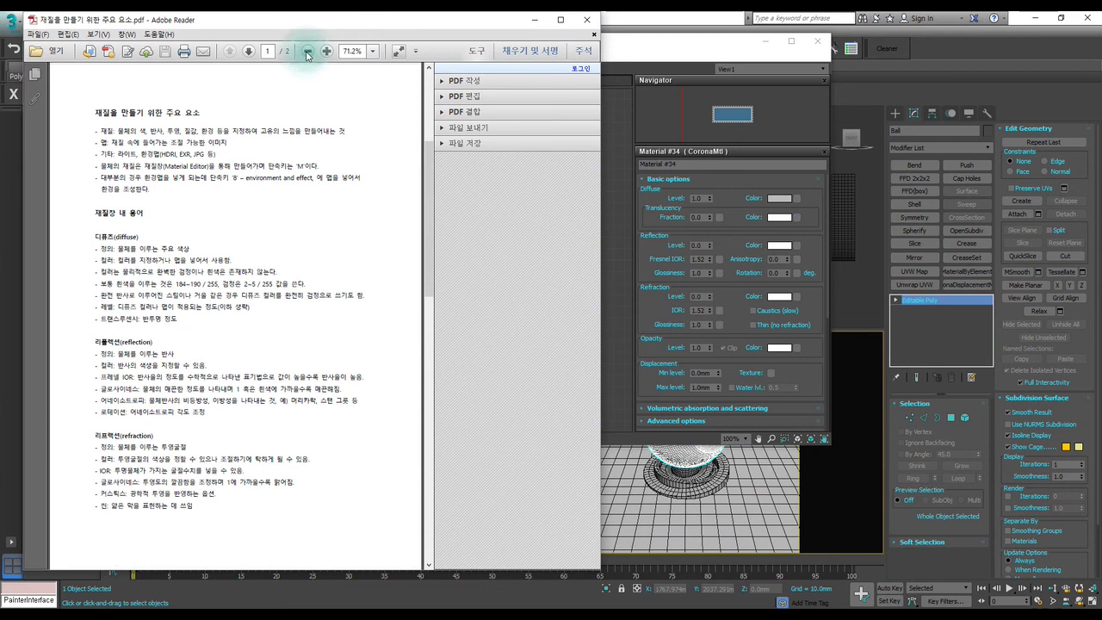
pyautogui.click(328, 51)
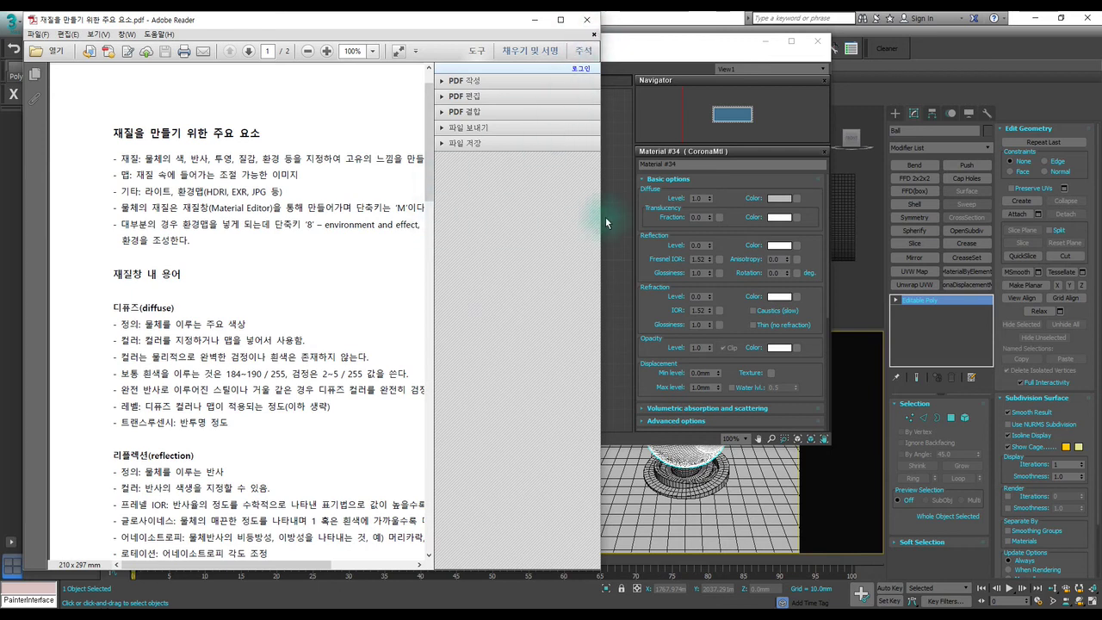
pyautogui.moveTo(598, 217); pyautogui.dragTo(779, 211)
pyautogui.doubleClick(723, 19)
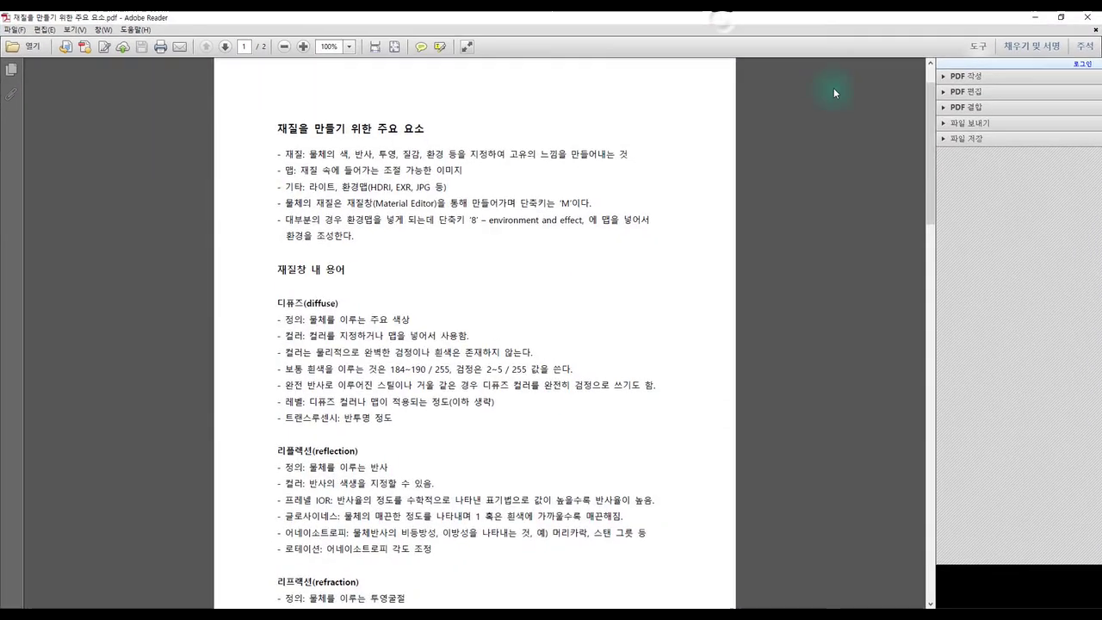
# Step: Reopen the materials PDF without the tools pane, read its material and diffuse notes beside the Slate Material Editor, and put it away
pyautogui.click(1096, 29)
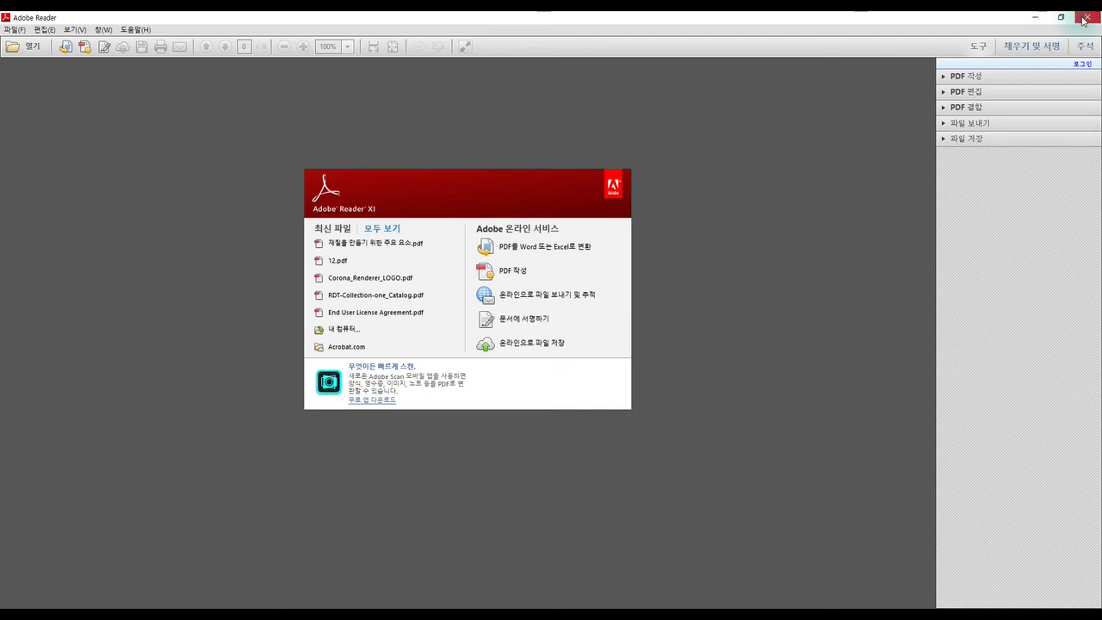
pyautogui.click(1087, 17)
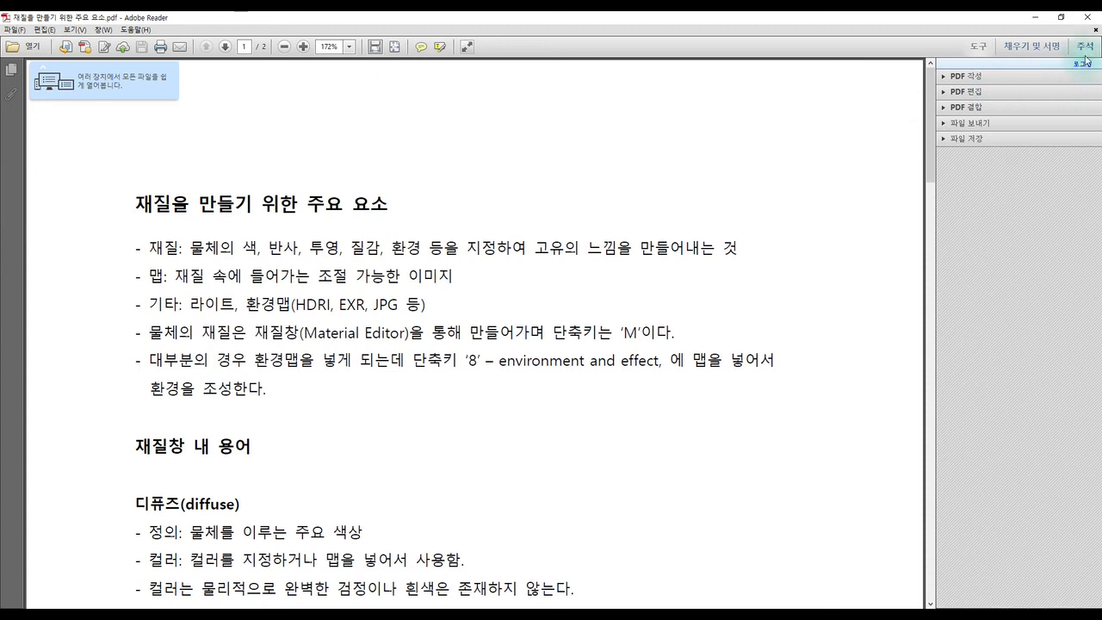
pyautogui.click(979, 47)
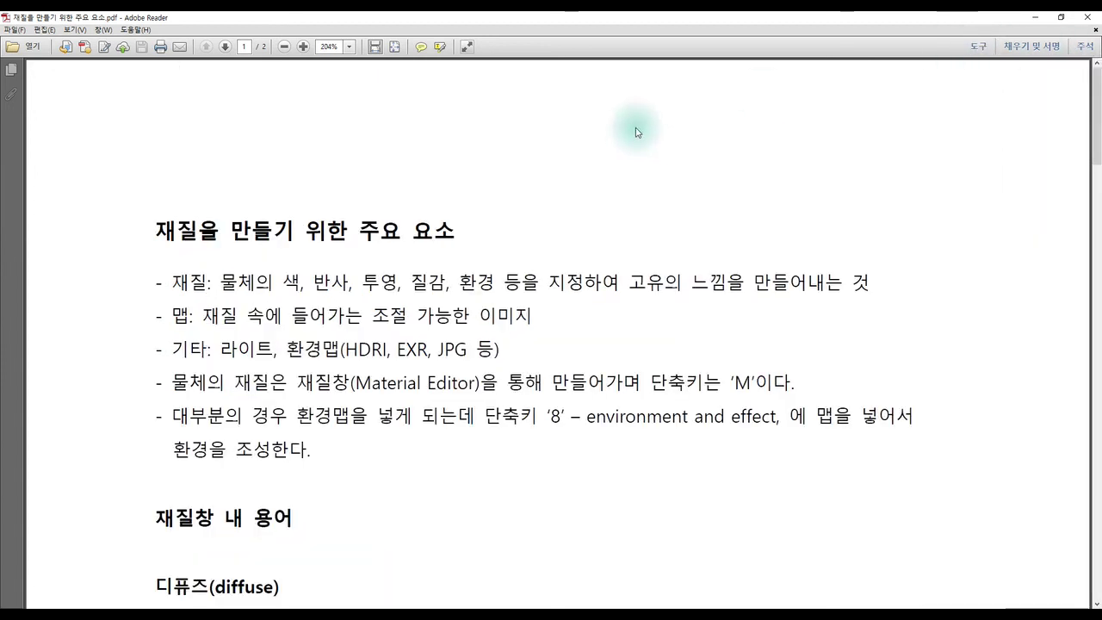
pyautogui.moveTo(984, 12); pyautogui.dragTo(429, 35)
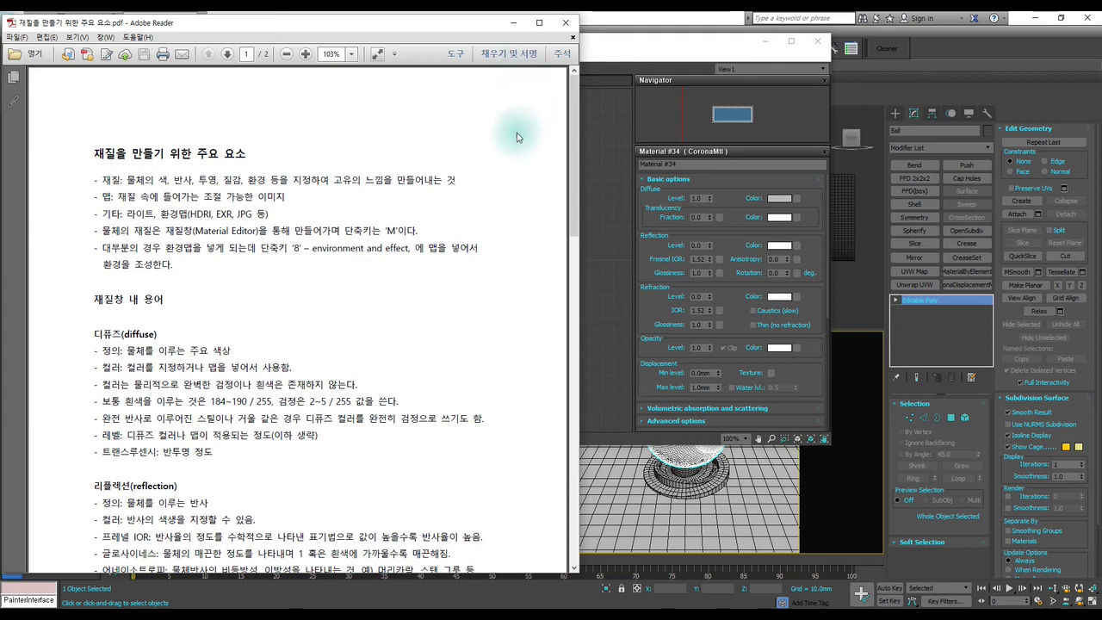
pyautogui.click(513, 22)
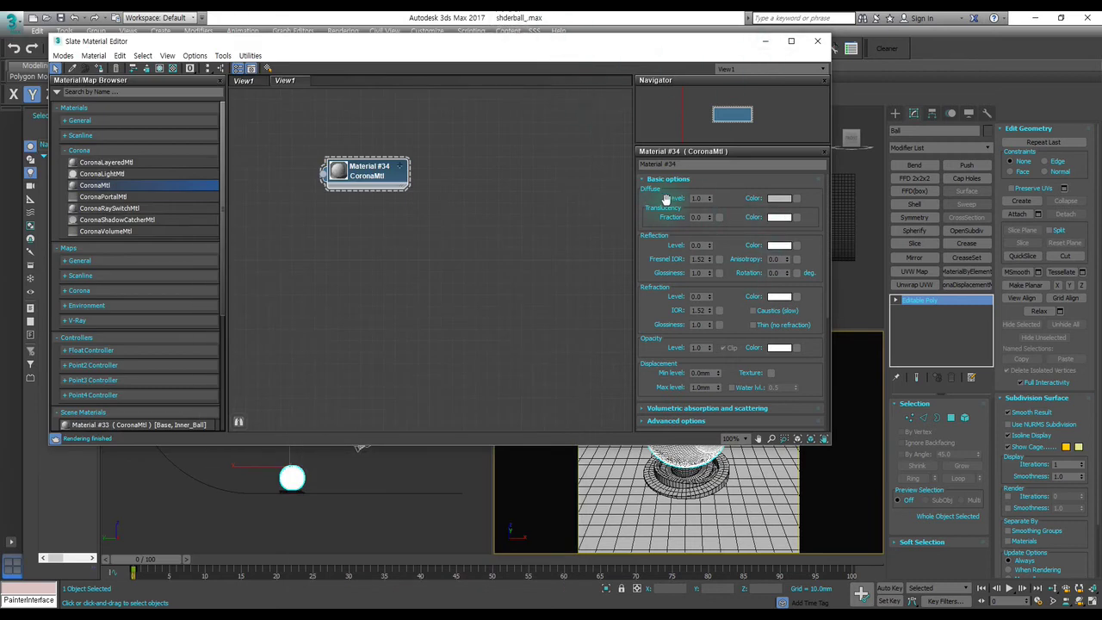
# Step: Set the CoronaMtl's diffuse color to a saturated blue of about RGB 10, 21, 239
pyautogui.click(779, 202)
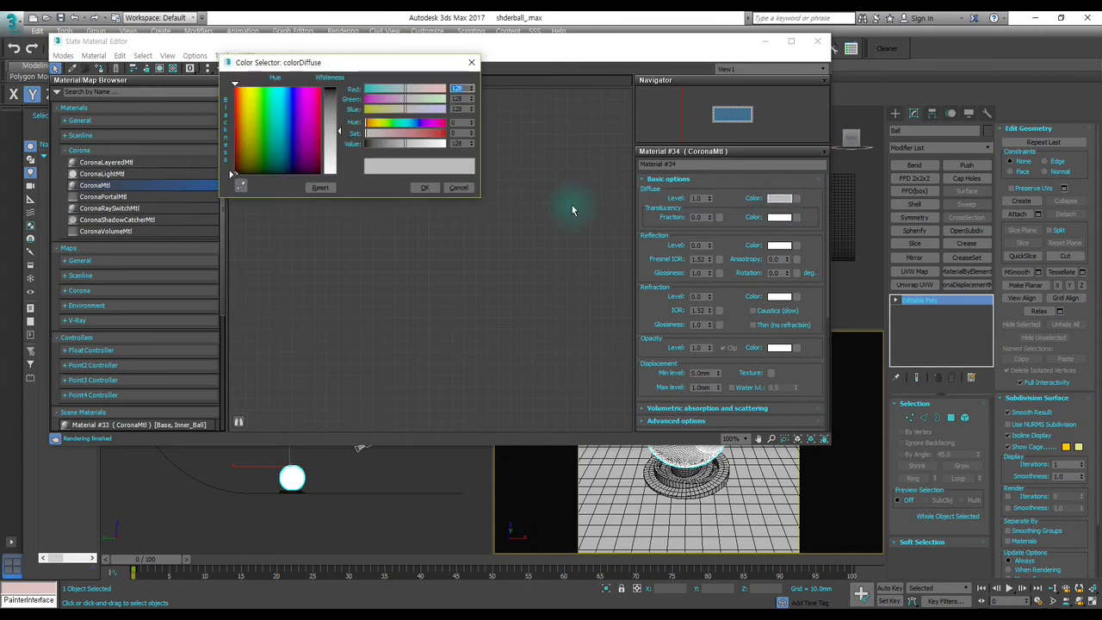
pyautogui.click(274, 112)
pyautogui.moveTo(274, 112)
pyautogui.mouseDown()
pyautogui.moveTo(253, 104)
pyautogui.moveTo(268, 92)
pyautogui.mouseUp()
pyautogui.moveTo(330, 131); pyautogui.dragTo(331, 89)
pyautogui.click(242, 84)
pyautogui.moveTo(242, 84); pyautogui.dragTo(292, 92)
pyautogui.click(422, 186)
# Step: Move the Slate Material Editor clear of the shader ball and display the camera view with default shading instead of wireframe
pyautogui.moveTo(610, 47); pyautogui.dragTo(377, 212)
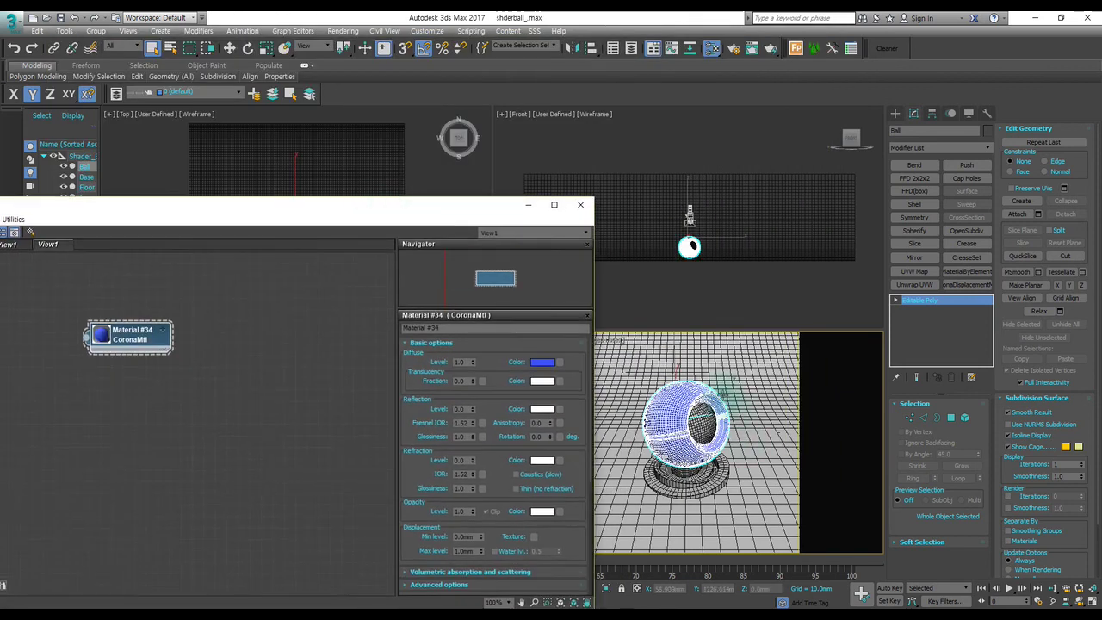
pyautogui.press('F3')
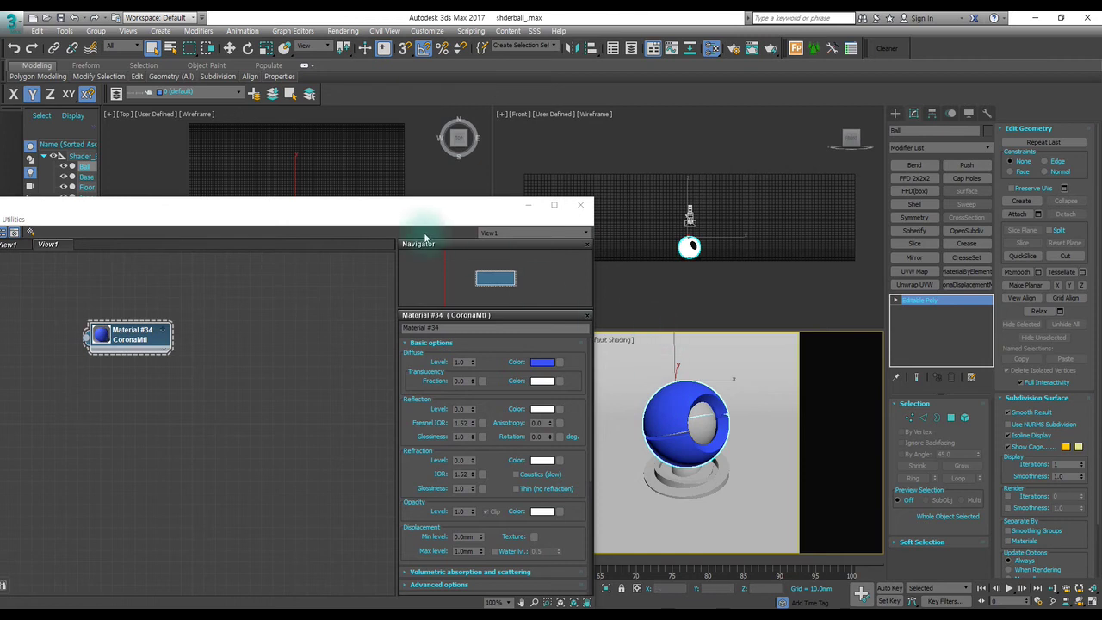
pyautogui.moveTo(436, 212); pyautogui.dragTo(430, 184)
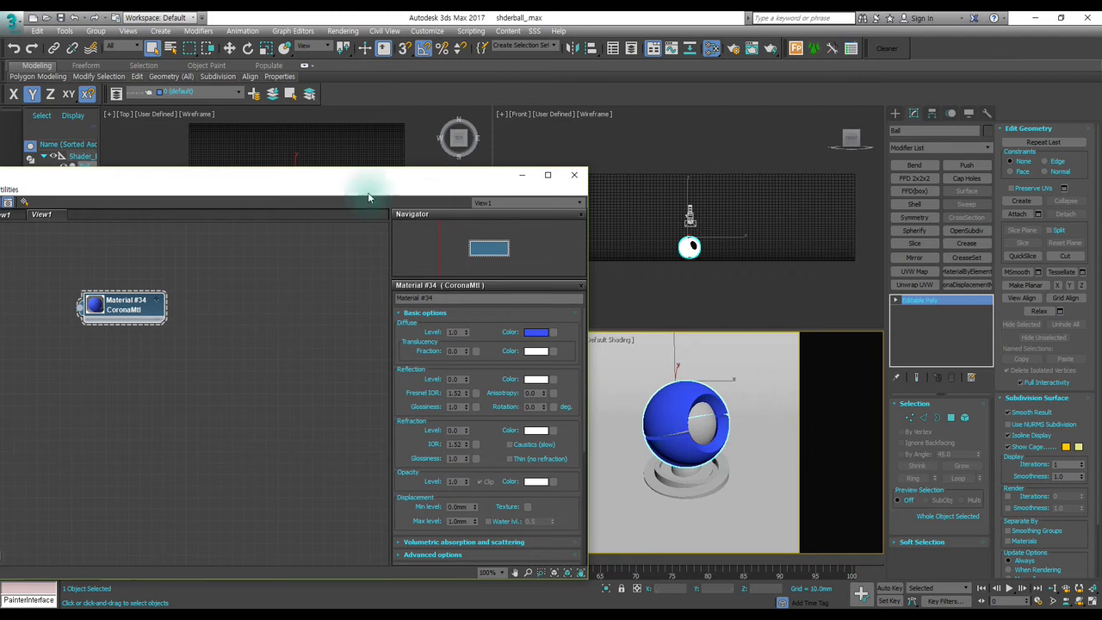
# Step: Inspect the blue diffuse color in the Color Selector, accept it unchanged, and reposition the material editor to examine the reflection settings
pyautogui.click(530, 333)
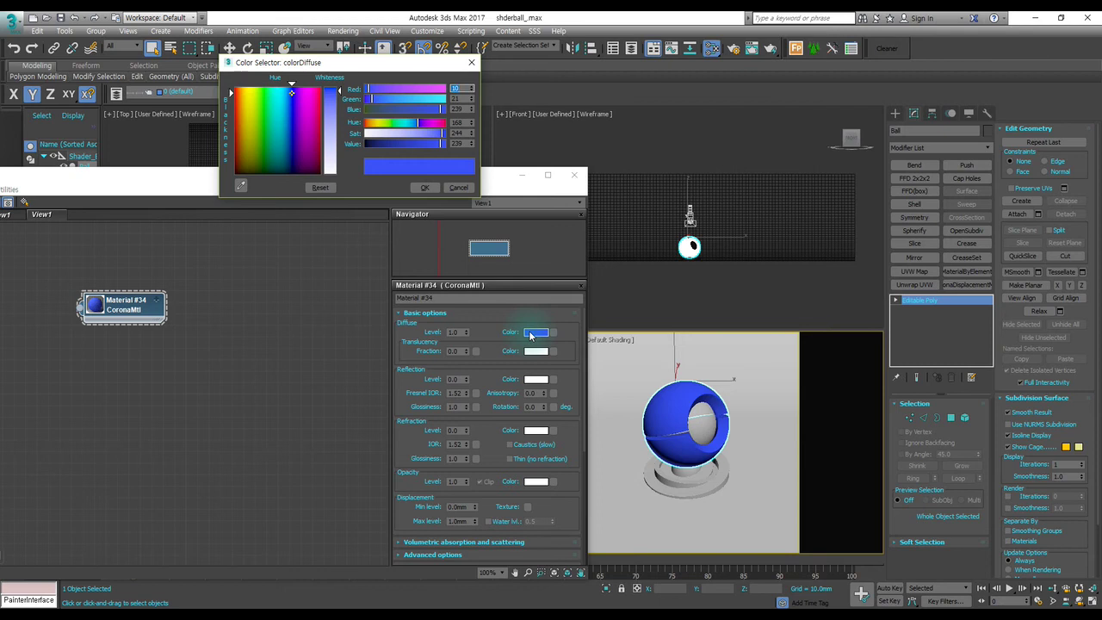
pyautogui.click(425, 188)
pyautogui.moveTo(426, 191); pyautogui.dragTo(450, 81)
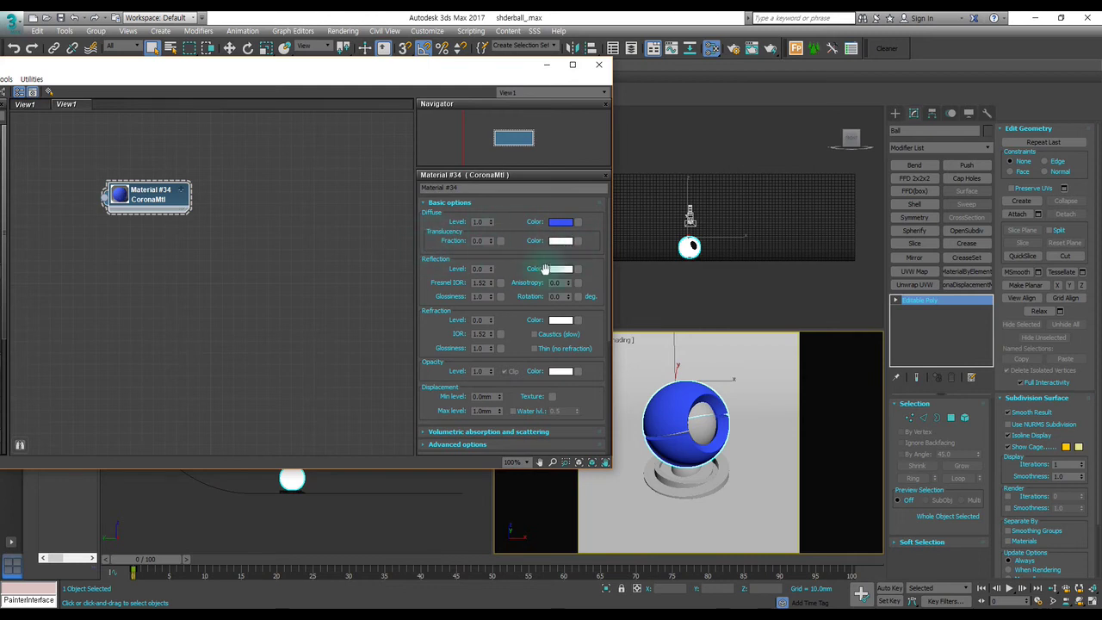
pyautogui.moveTo(437, 285); pyautogui.dragTo(444, 277)
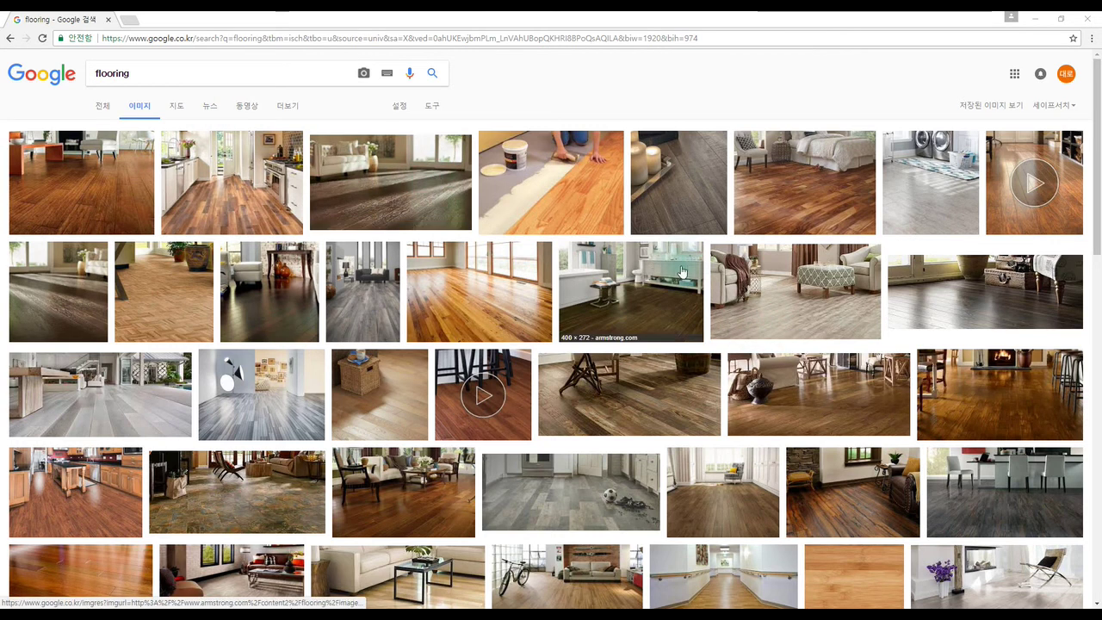
# Step: Switch to Chrome and examine the bamboo texture and the hardwood corridor photo among the flooring image results
pyautogui.scroll(-3, 716, 355)
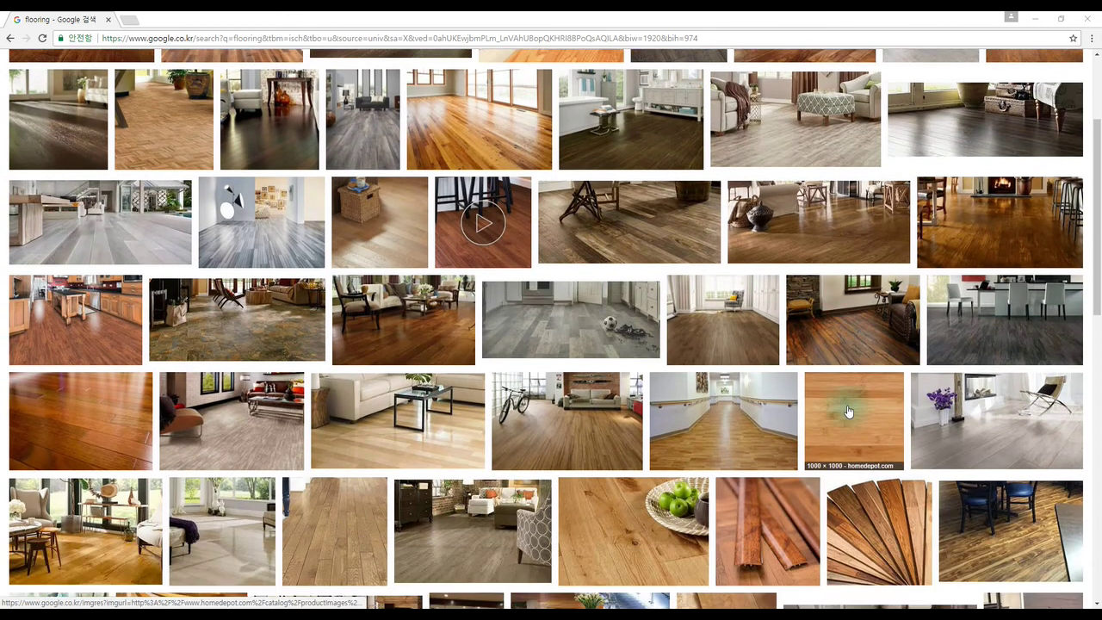
pyautogui.click(848, 404)
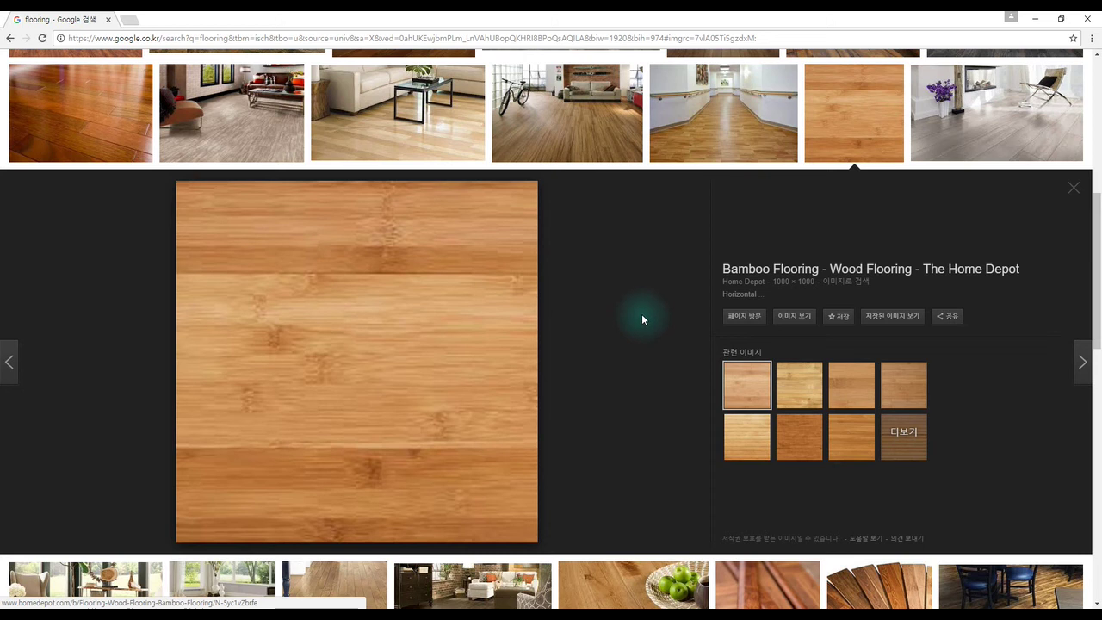
pyautogui.scroll(2, 435, 367)
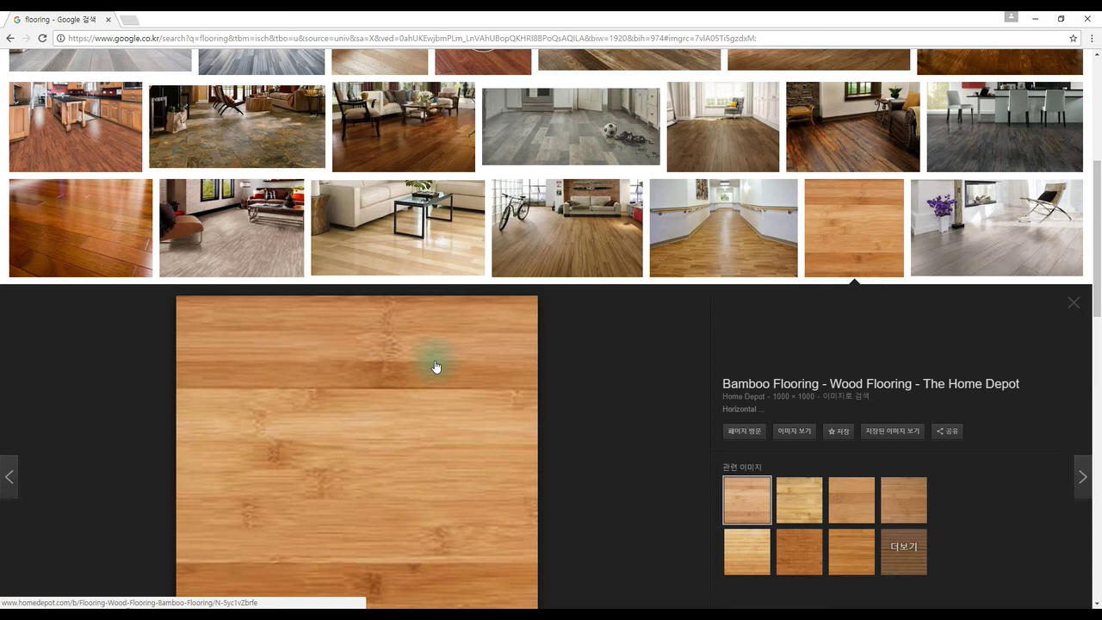
pyautogui.scroll(2, 435, 367)
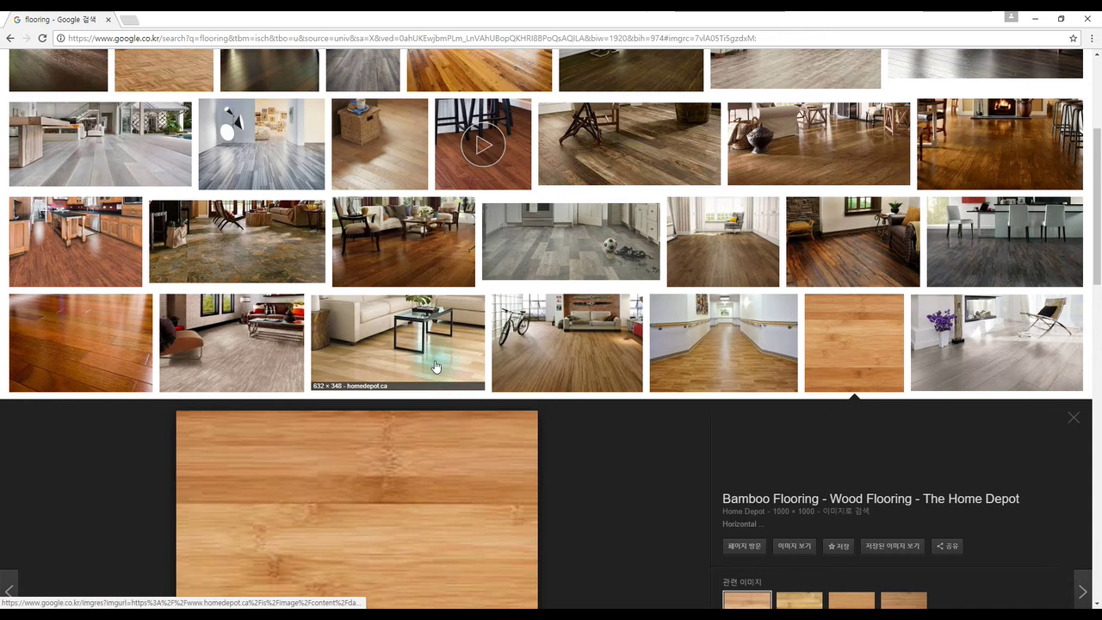
pyautogui.click(761, 351)
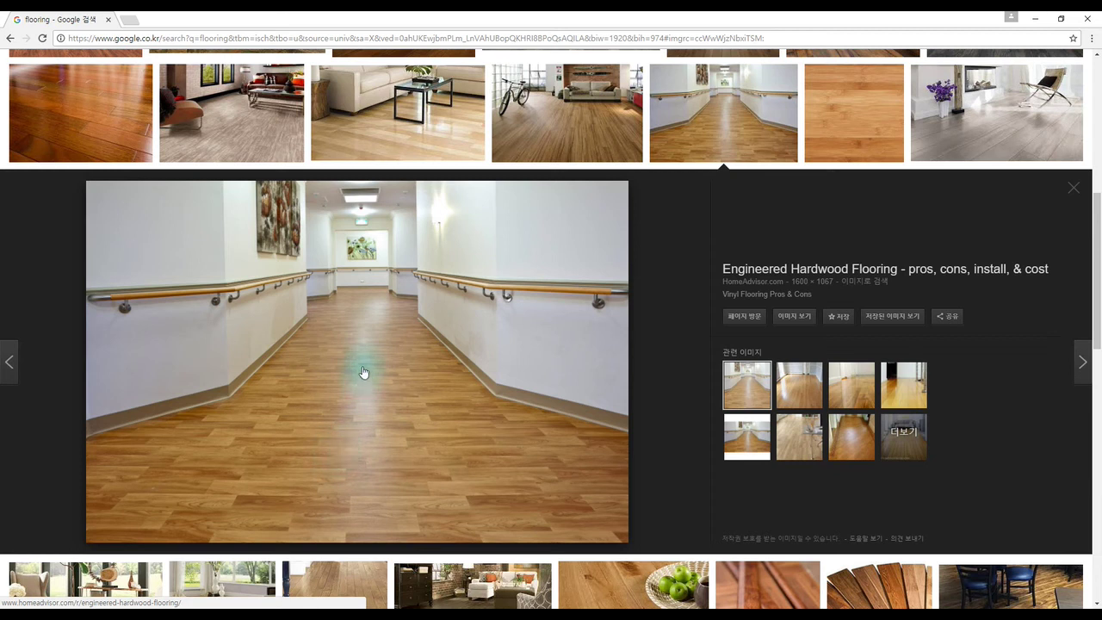
pyautogui.click(1039, 21)
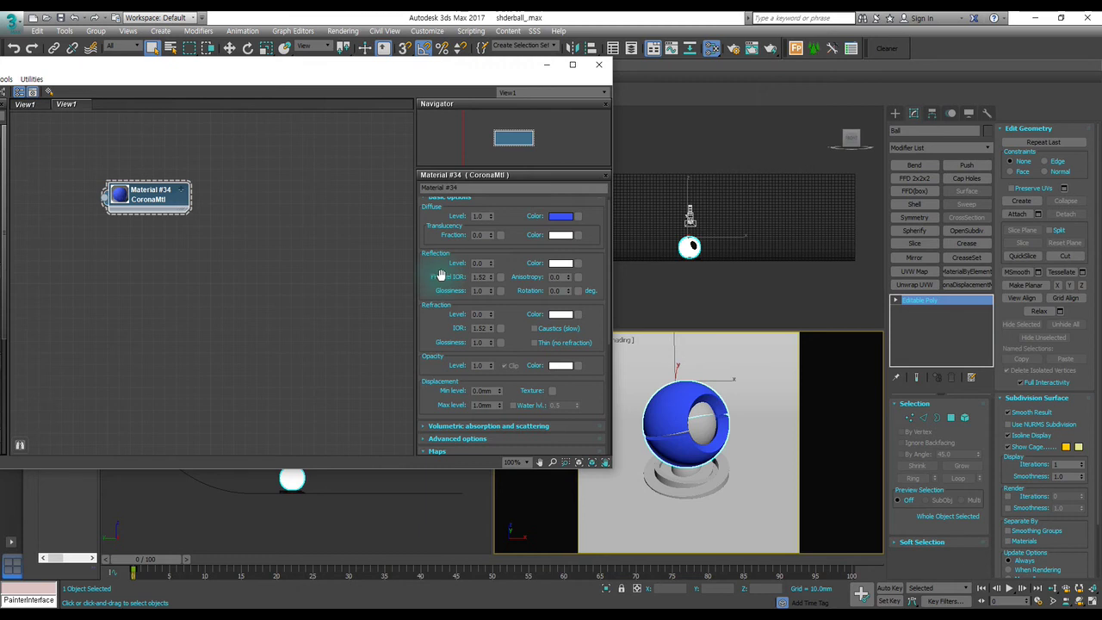
# Step: Set the CoronaMtl's reflection level to 1.0
pyautogui.doubleClick(479, 263)
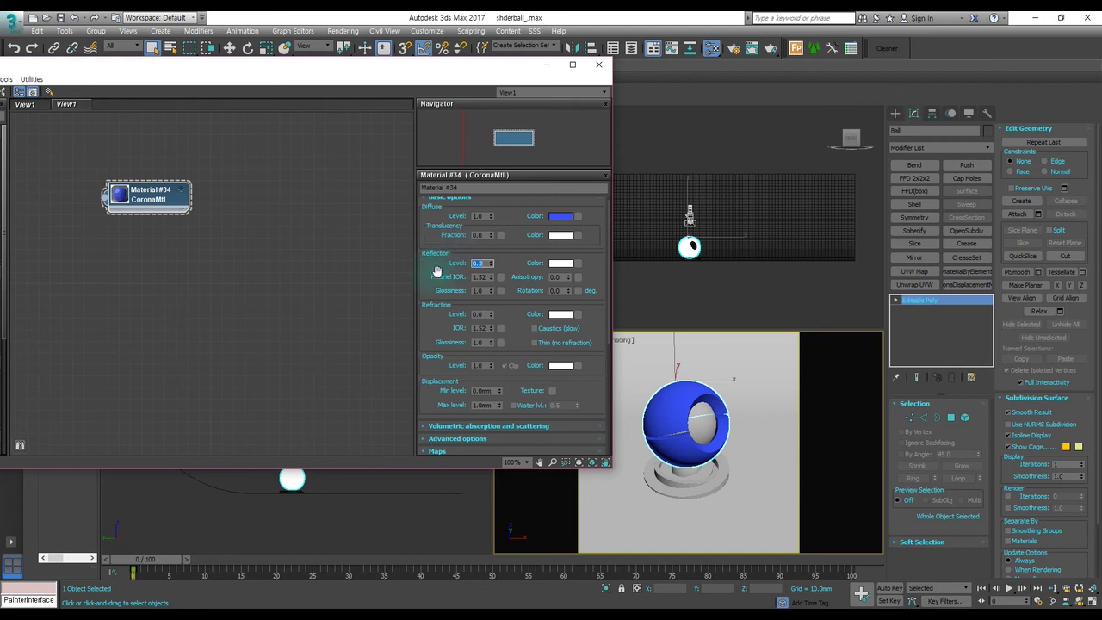
pyautogui.moveTo(478, 262)
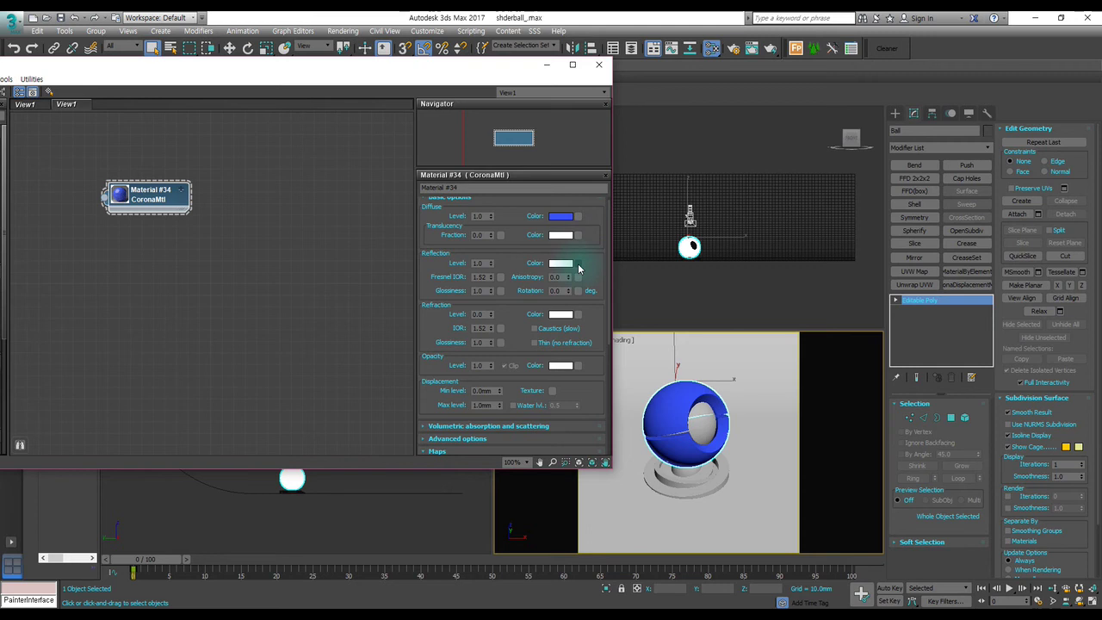
# Step: Open the map choices for the reflection and diffuse colors without picking a map, and review the material's basic options
pyautogui.click(580, 264)
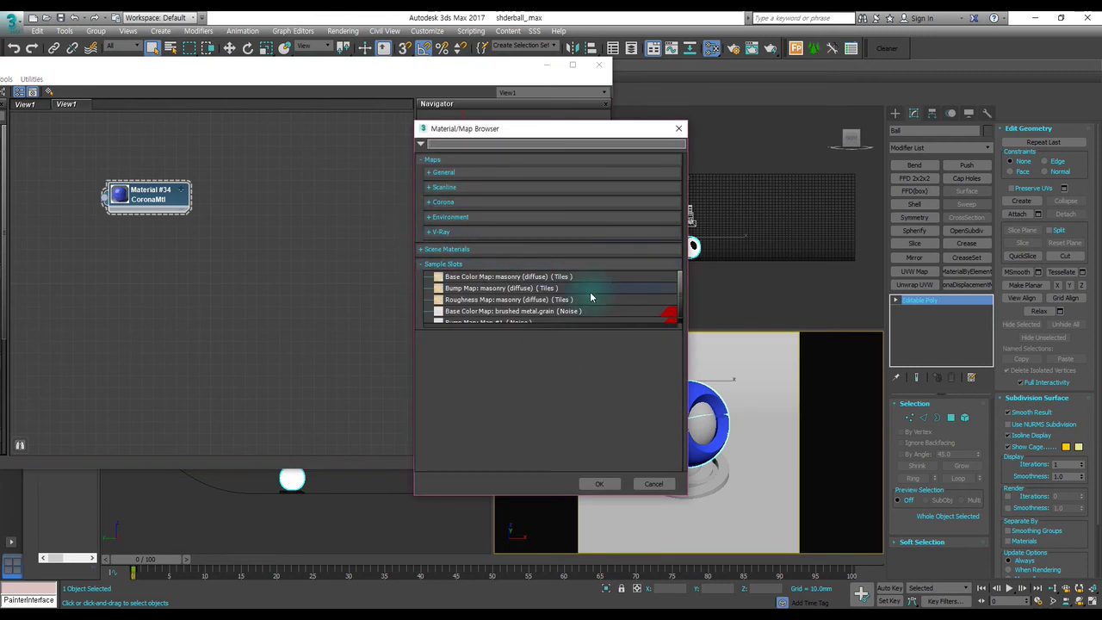
pyautogui.click(678, 128)
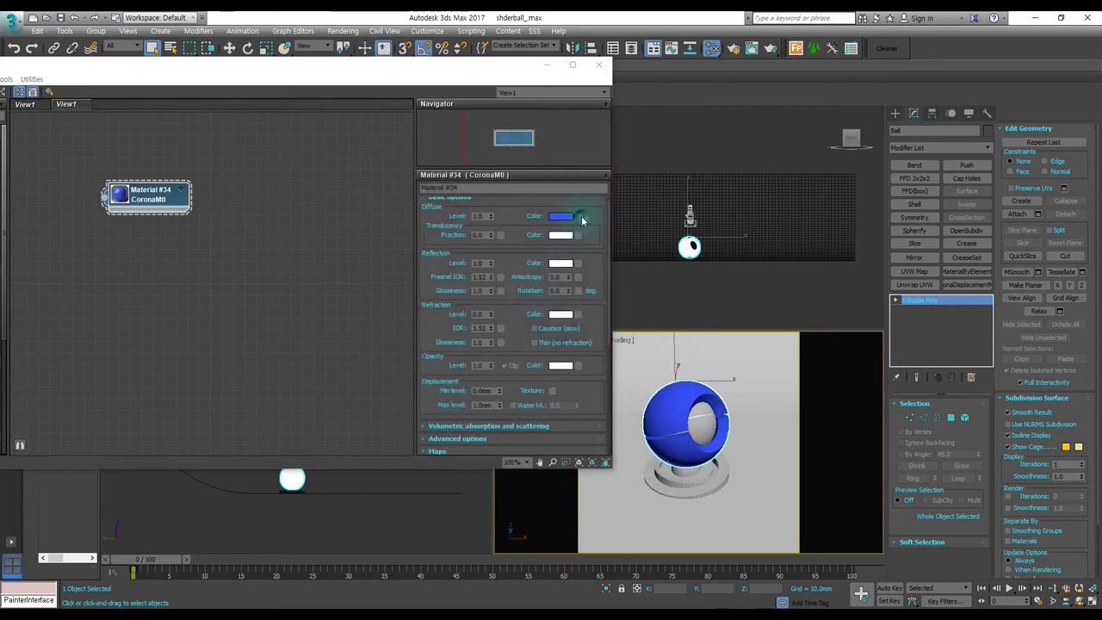
pyautogui.click(581, 217)
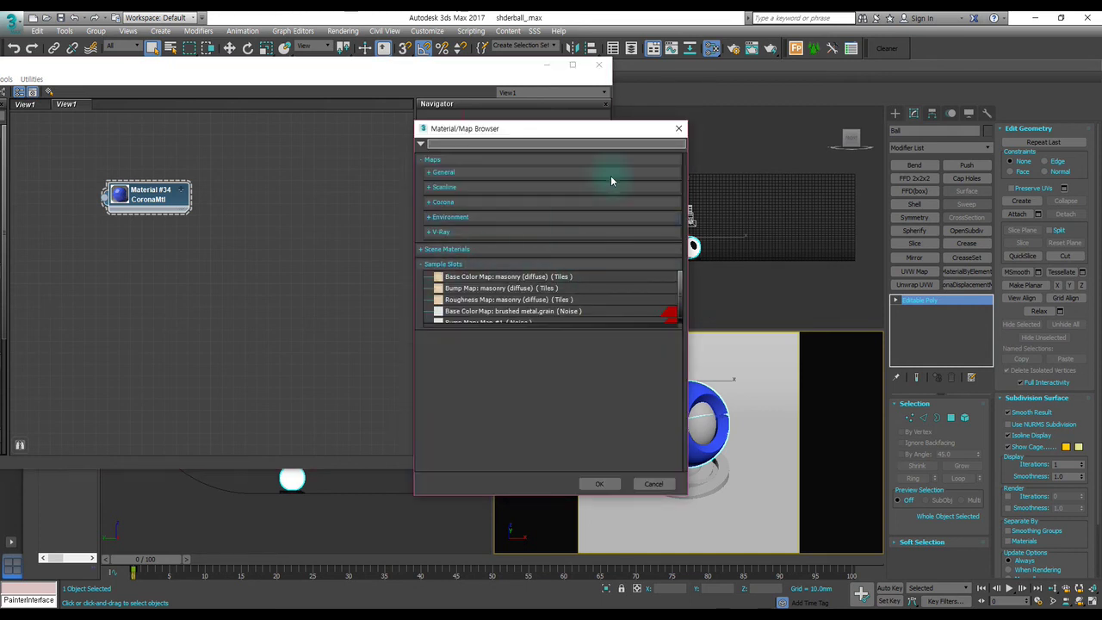
pyautogui.click(679, 128)
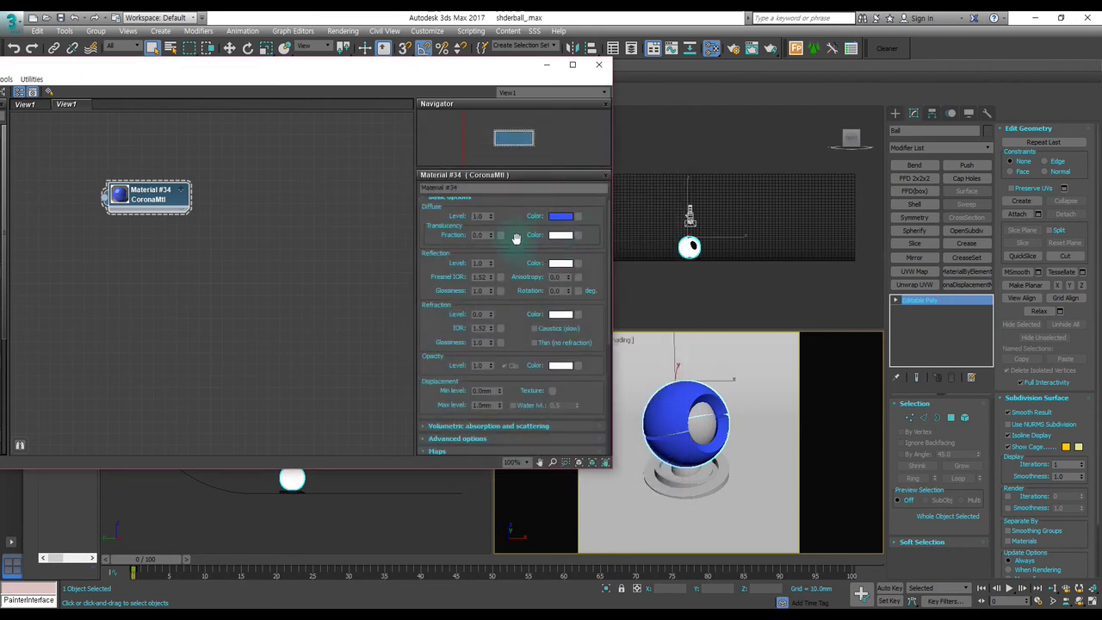
pyautogui.scroll(-2, 516, 239)
pyautogui.scroll(1, 515, 239)
pyautogui.scroll(2, 585, 249)
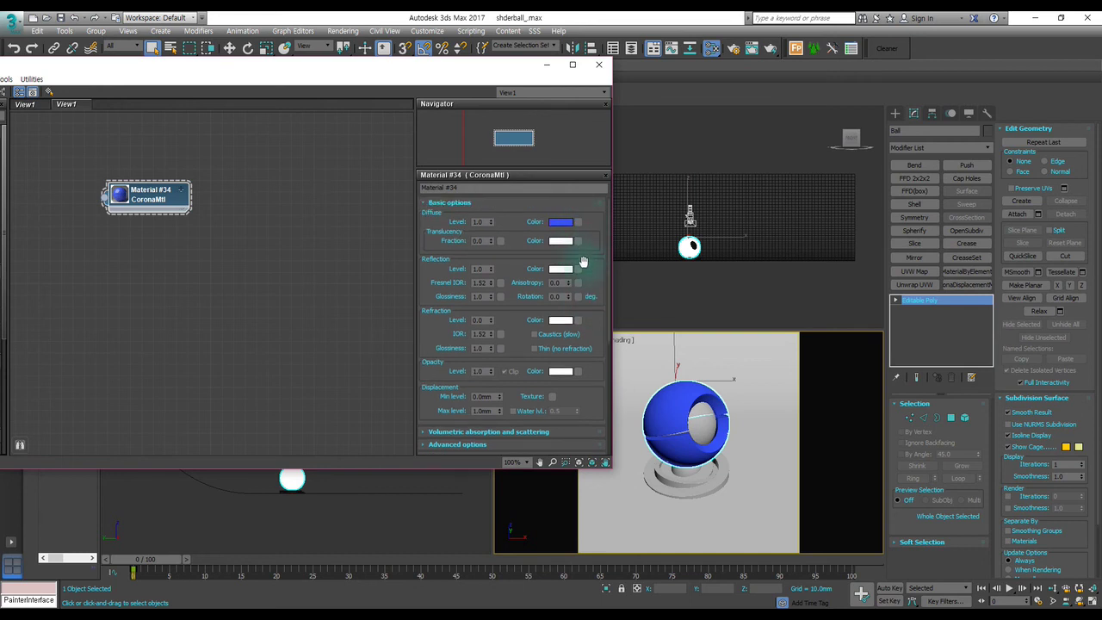
pyautogui.scroll(-2, 583, 263)
pyautogui.scroll(2, 583, 263)
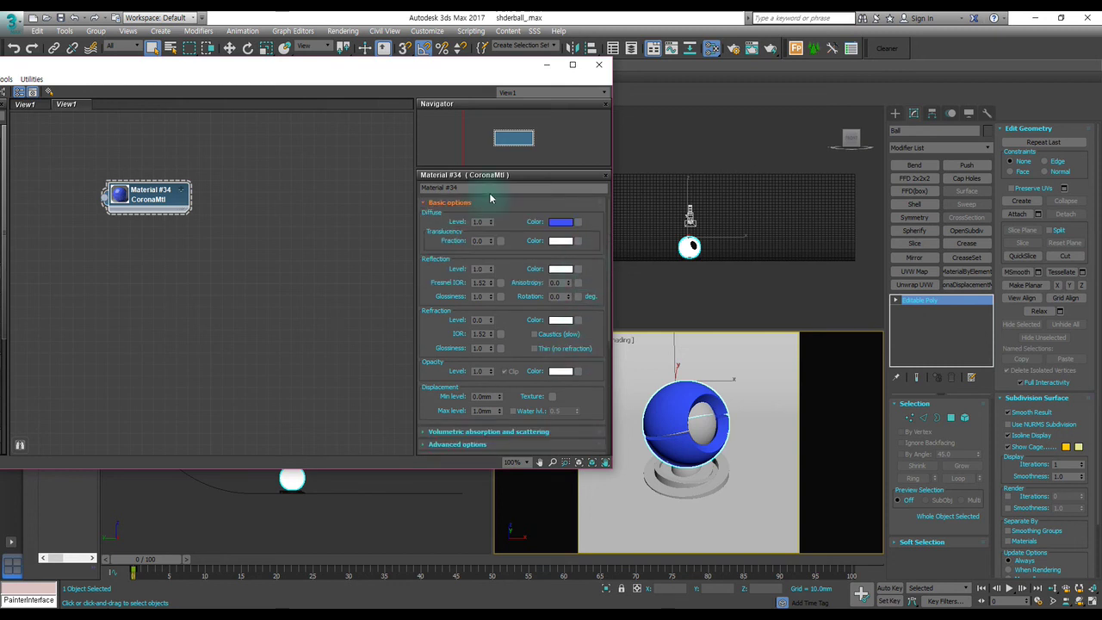
# Step: Set the CoronaMtl's refraction level to 1.0 with the material editor moved clear of the shader ball
pyautogui.moveTo(443, 69); pyautogui.dragTo(465, 53)
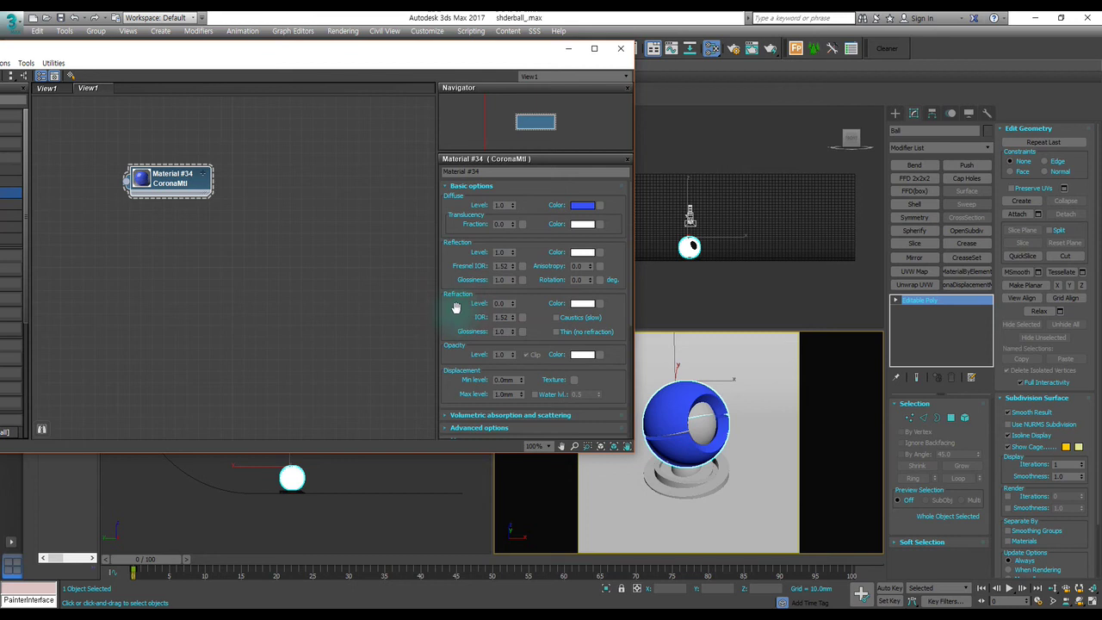
pyautogui.click(501, 303)
pyautogui.write('1')
pyautogui.press('Return')
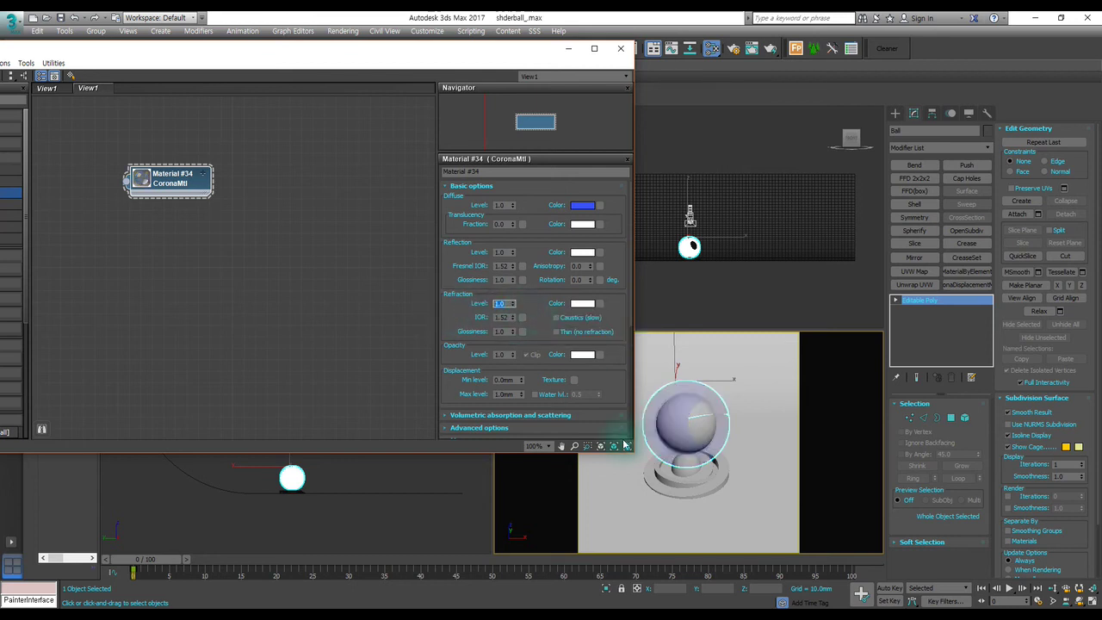
pyautogui.click(505, 317)
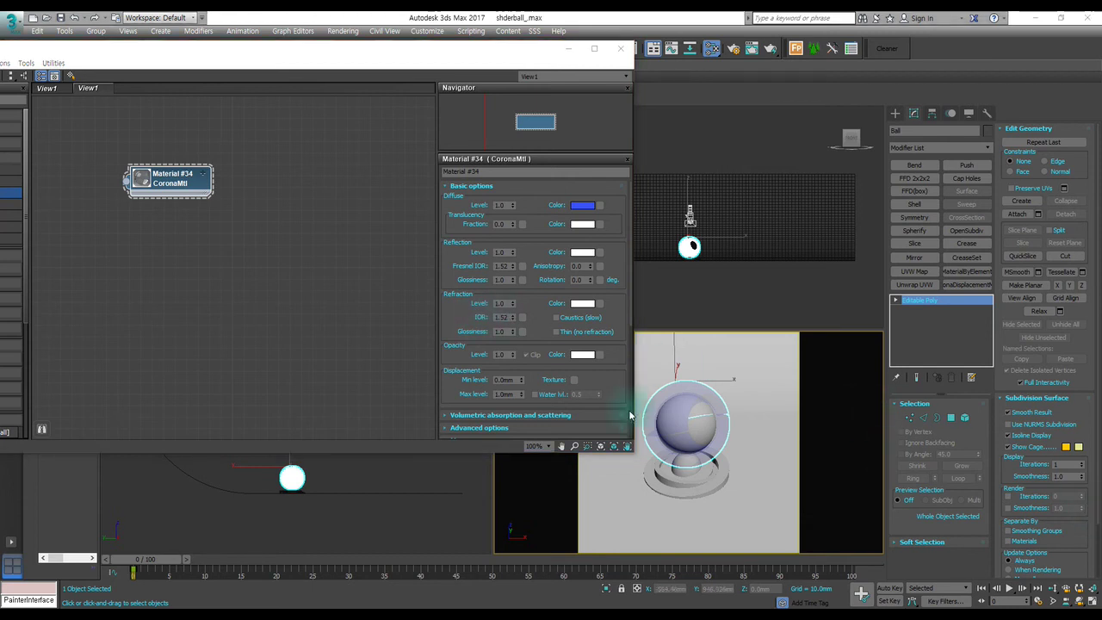
# Step: Switch to Chrome, search Google for "ior" and open the related image results
pyautogui.click(459, 321)
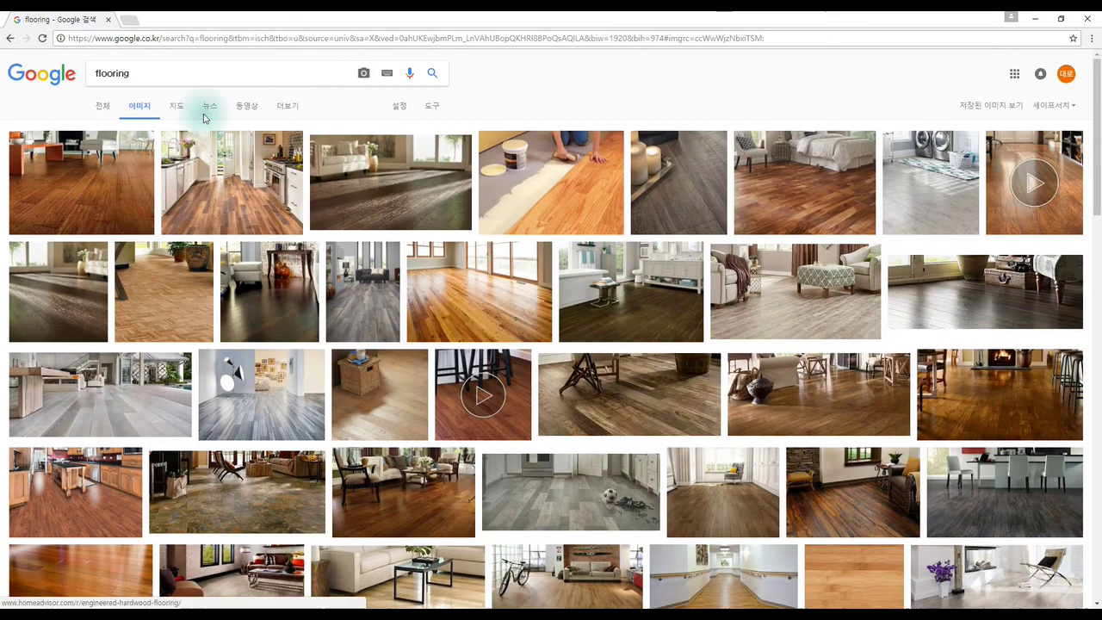
pyautogui.click(64, 73)
pyautogui.click(424, 240)
pyautogui.write('ior')
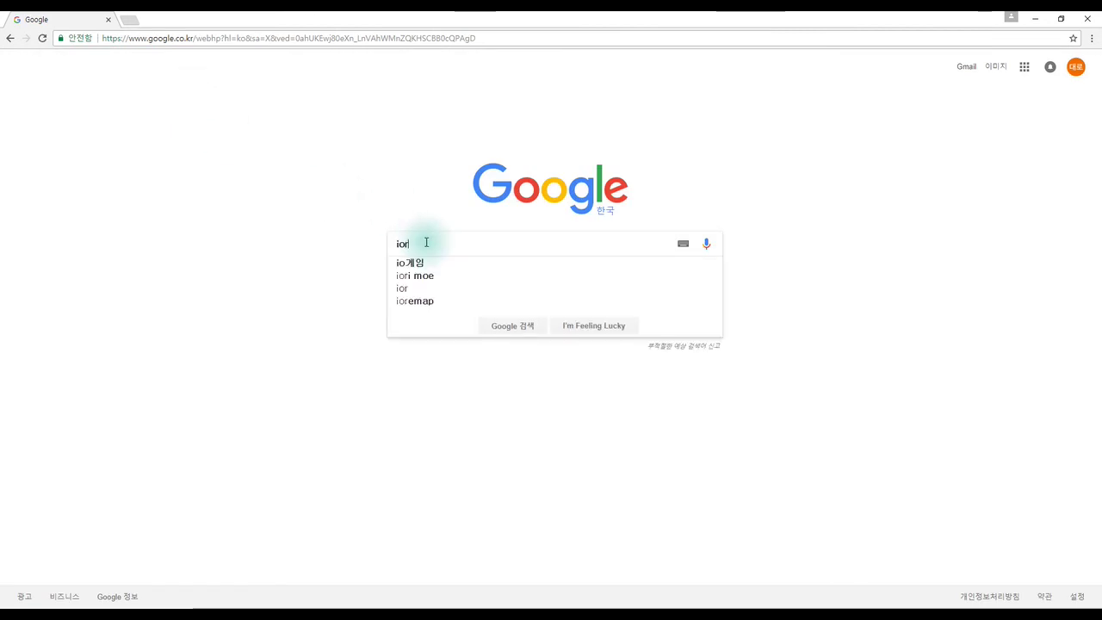
pyautogui.press('Return')
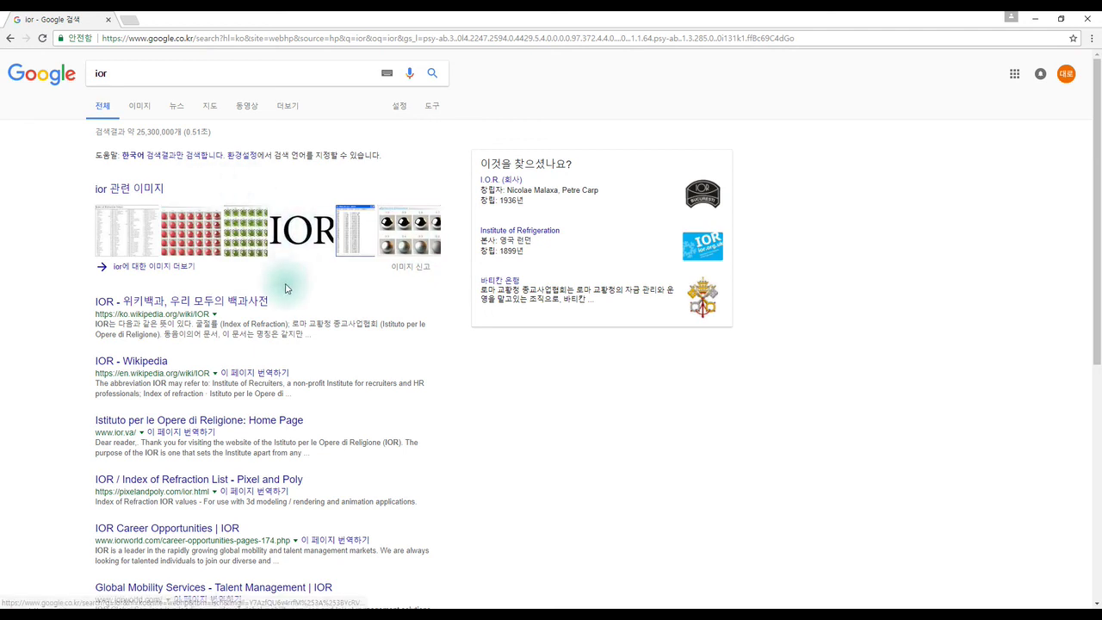
pyautogui.click(106, 191)
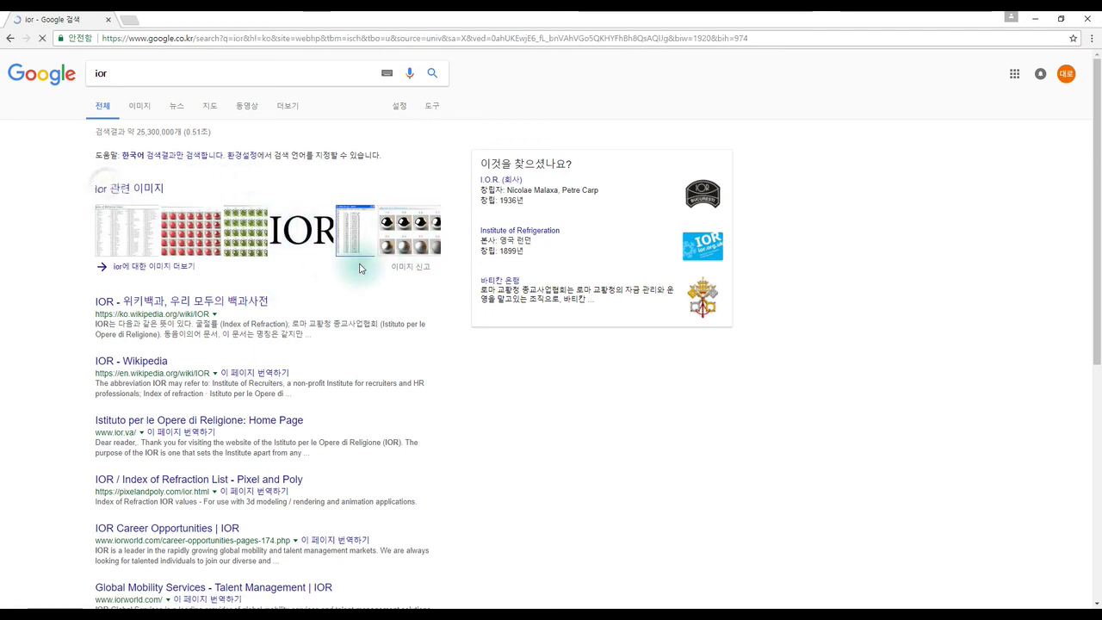
# Step: Browse the IOR image results, preview the green Refraction IOR sphere chart, and open the Index of Refraction Values table in full size
pyautogui.click(642, 219)
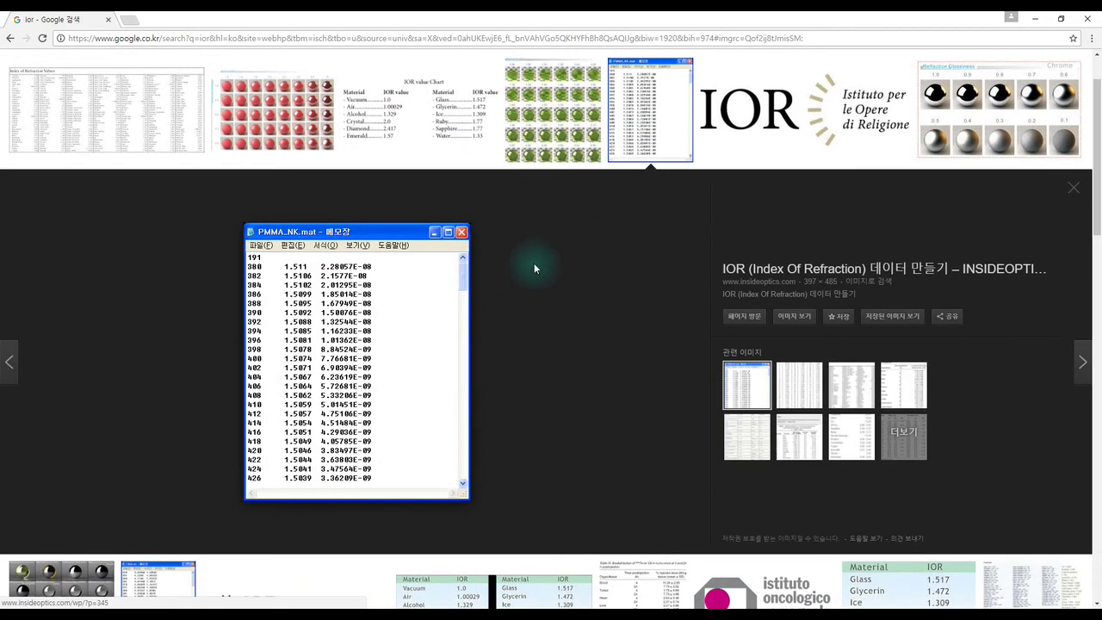
pyautogui.scroll(1, 527, 276)
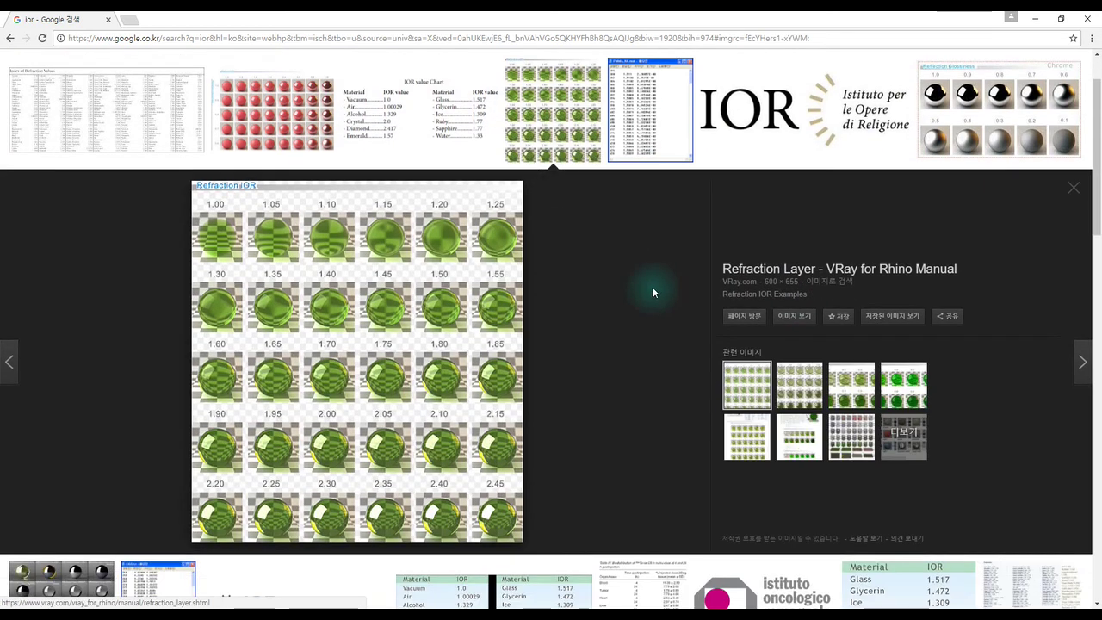
pyautogui.scroll(-4, 581, 310)
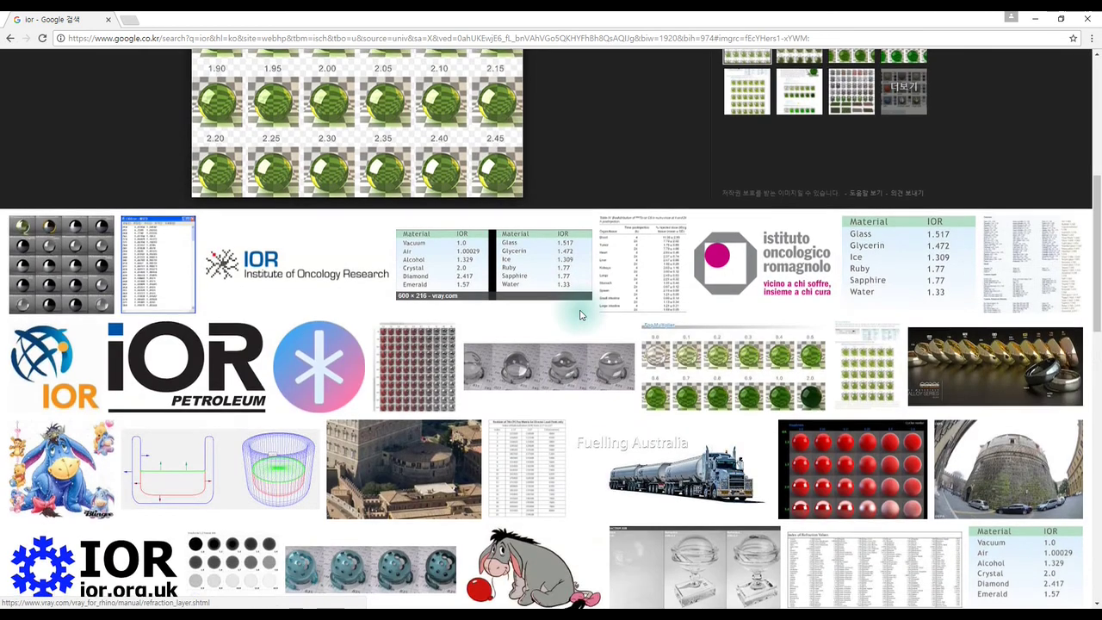
pyautogui.scroll(-1, 581, 315)
pyautogui.scroll(6, 581, 315)
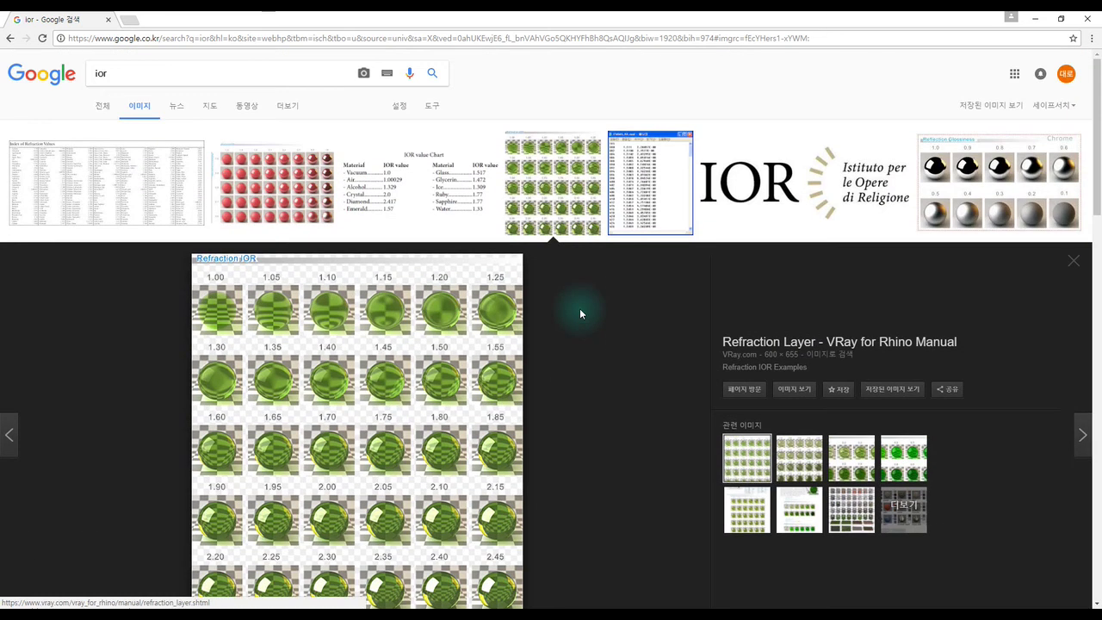
pyautogui.scroll(-6, 580, 308)
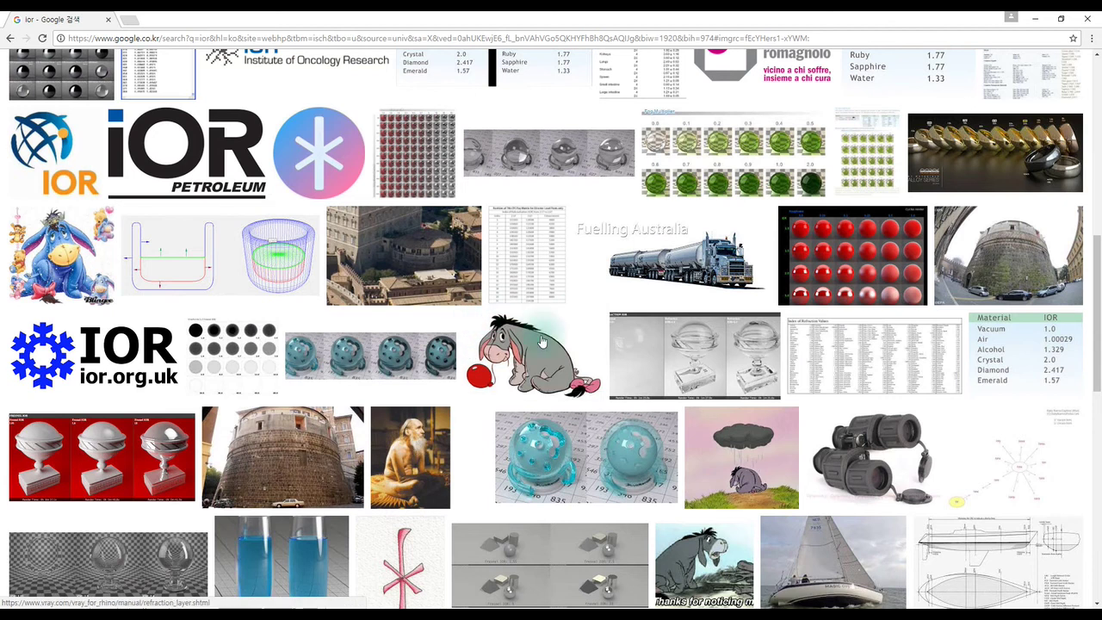
pyautogui.scroll(-1, 574, 353)
pyautogui.click(873, 250)
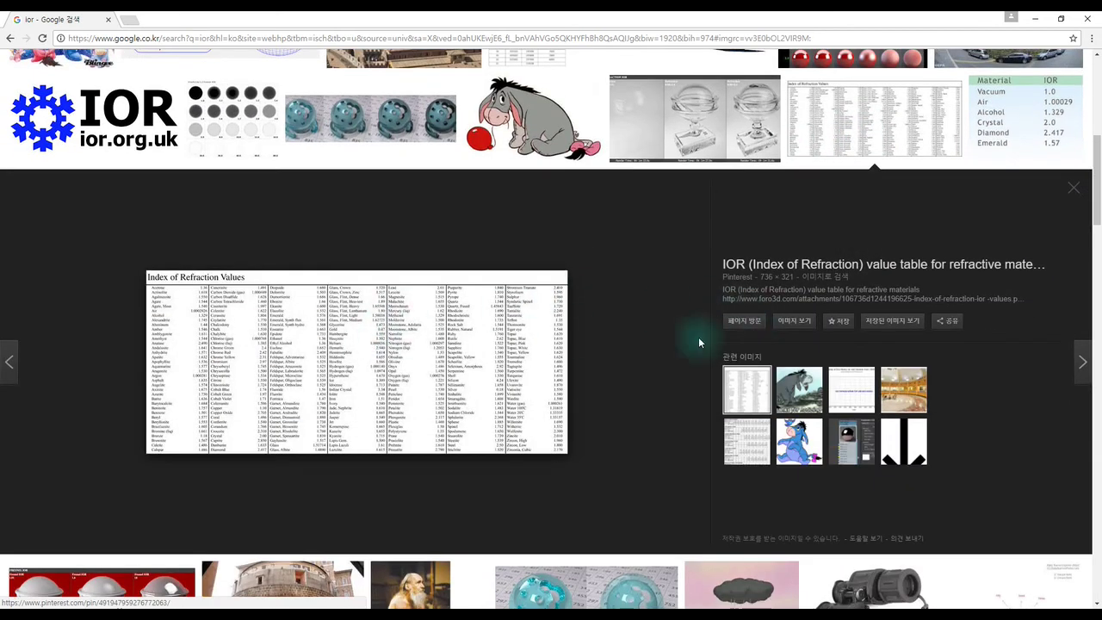
pyautogui.click(791, 321)
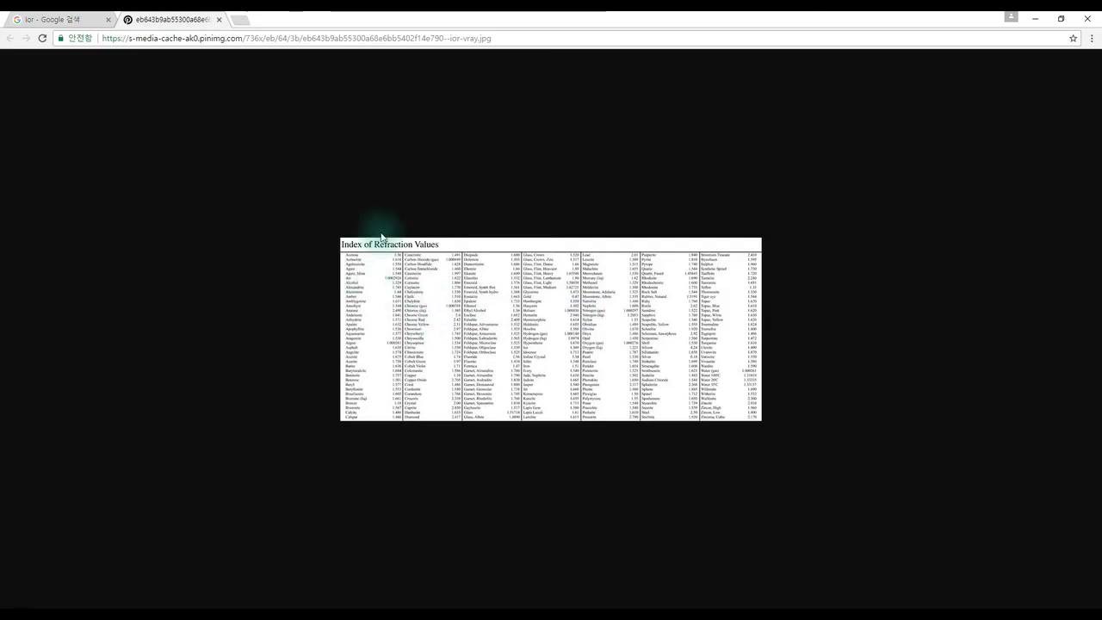
# Step: Check further table images among the IOR results, opening the one with SOA, Cue Type and Validity columns in full size
pyautogui.click(60, 19)
pyautogui.scroll(-3, 516, 258)
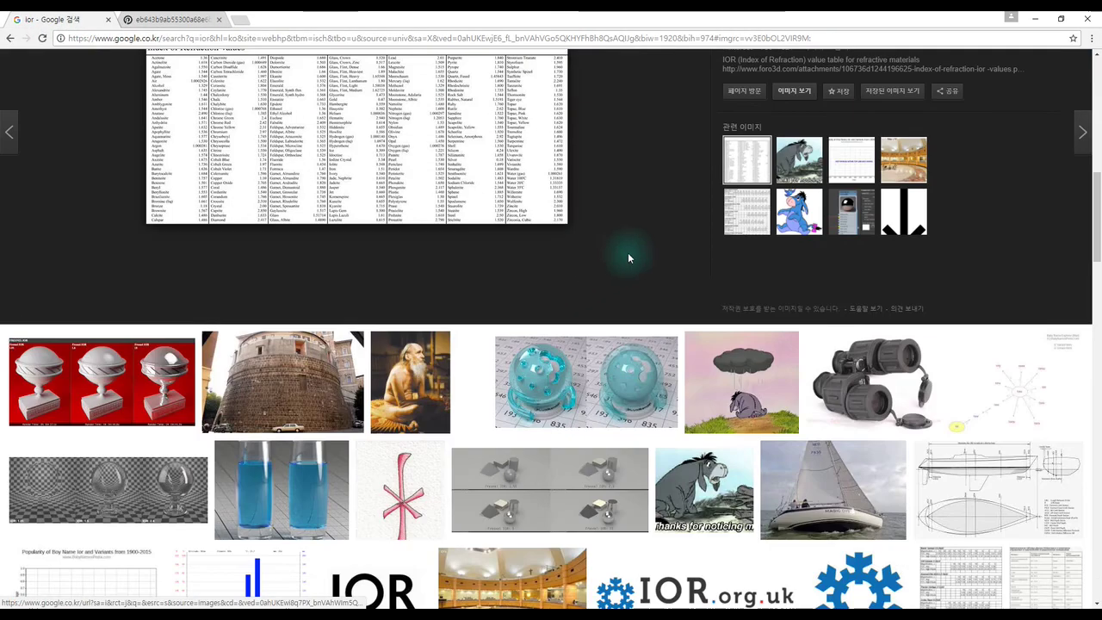
pyautogui.click(763, 220)
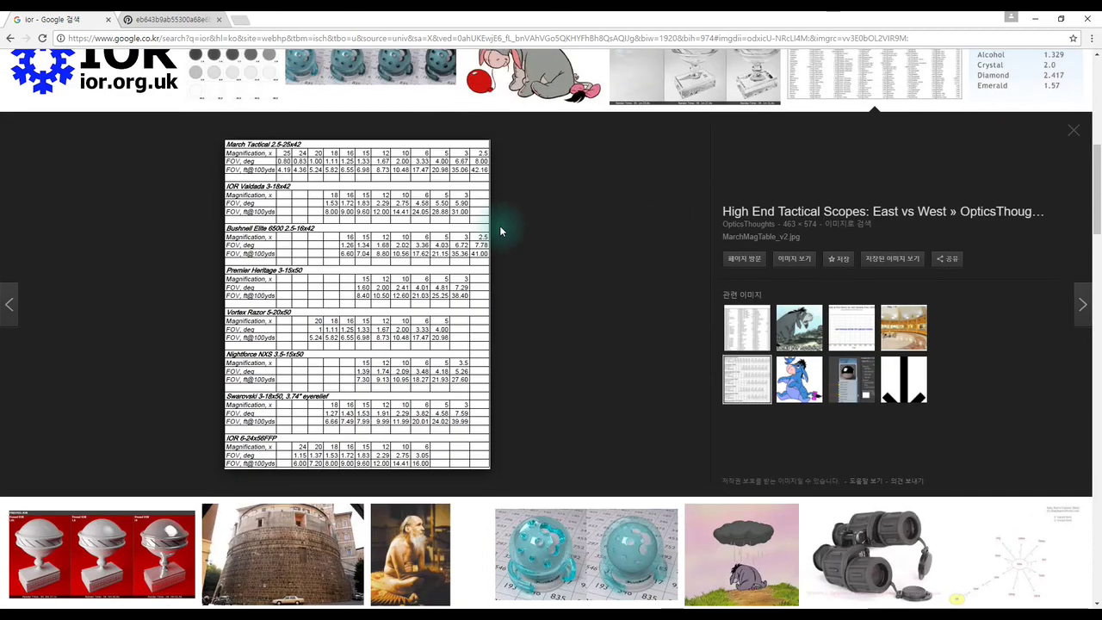
pyautogui.scroll(-6, 501, 227)
pyautogui.scroll(5, 500, 227)
pyautogui.scroll(-10, 500, 233)
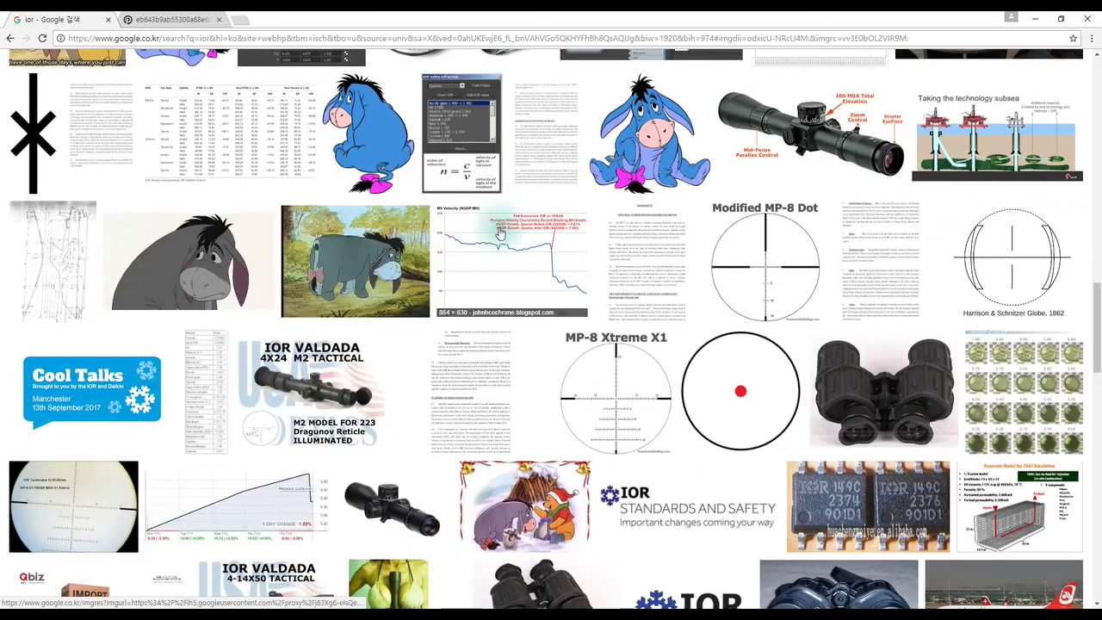
pyautogui.click(221, 134)
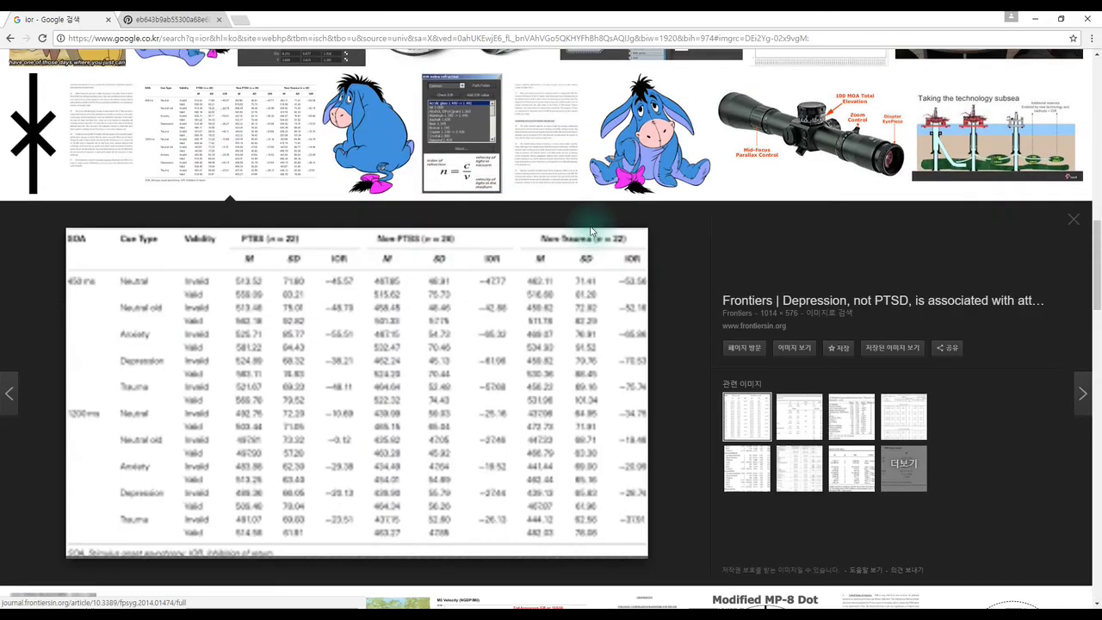
pyautogui.click(792, 347)
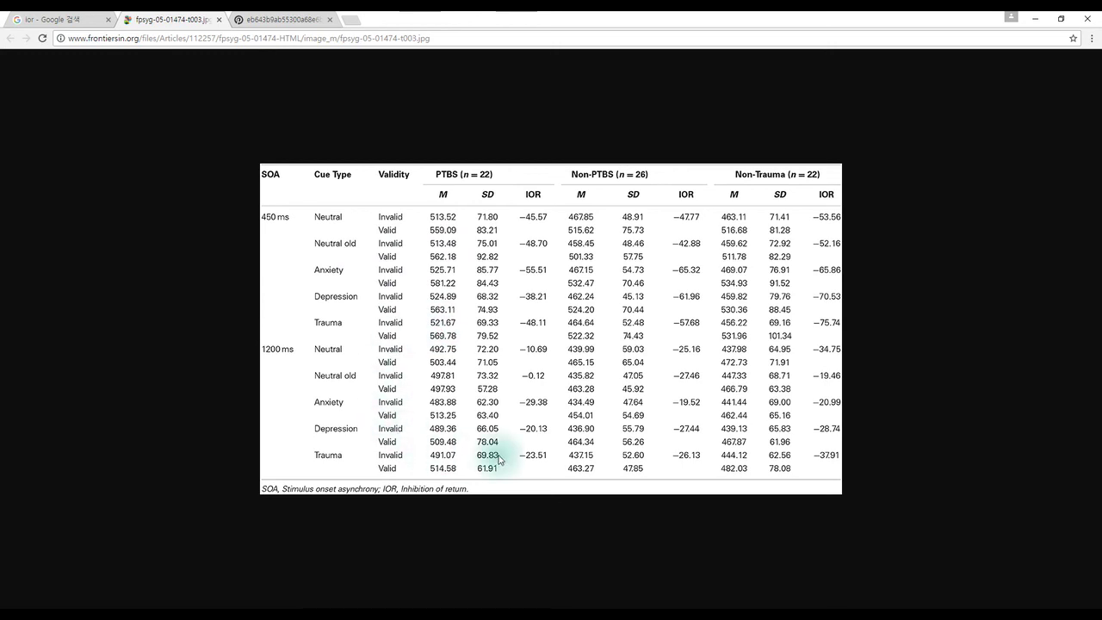
pyautogui.click(67, 19)
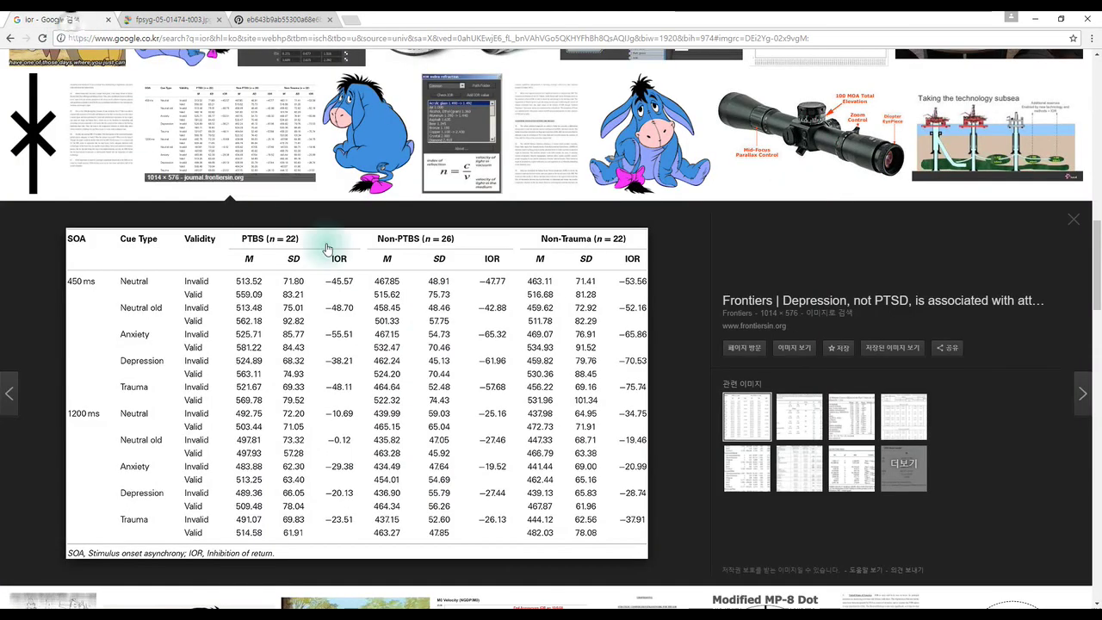
# Step: Find the Material and Index table running from Vacuum to Diamond in the image results and examine it in full size
pyautogui.scroll(-9, 434, 342)
pyautogui.scroll(1, 315, 277)
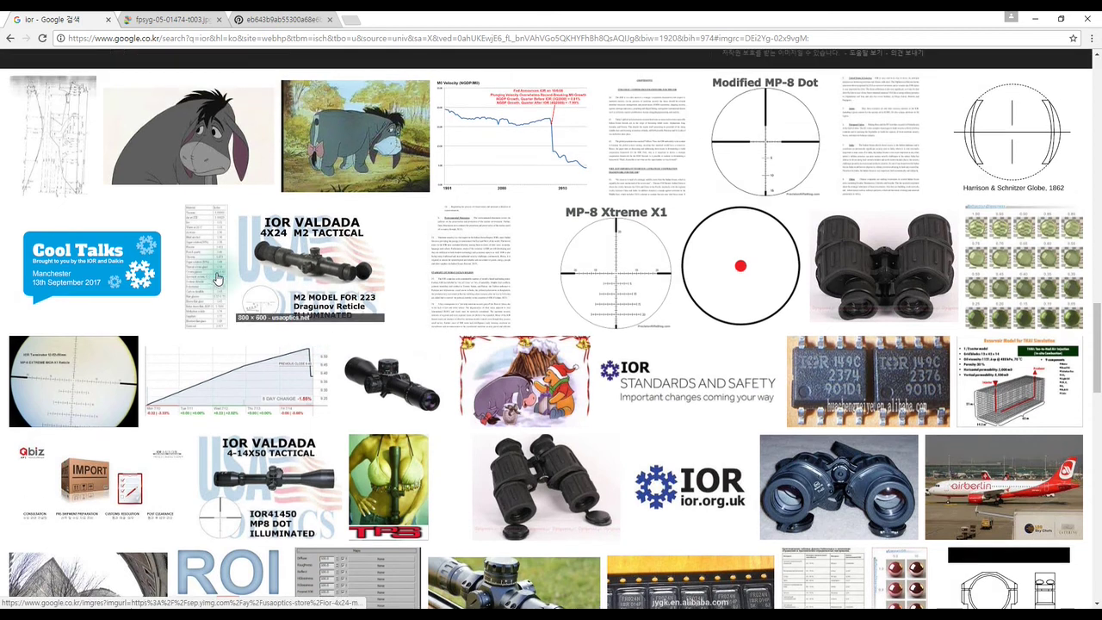
pyautogui.click(205, 273)
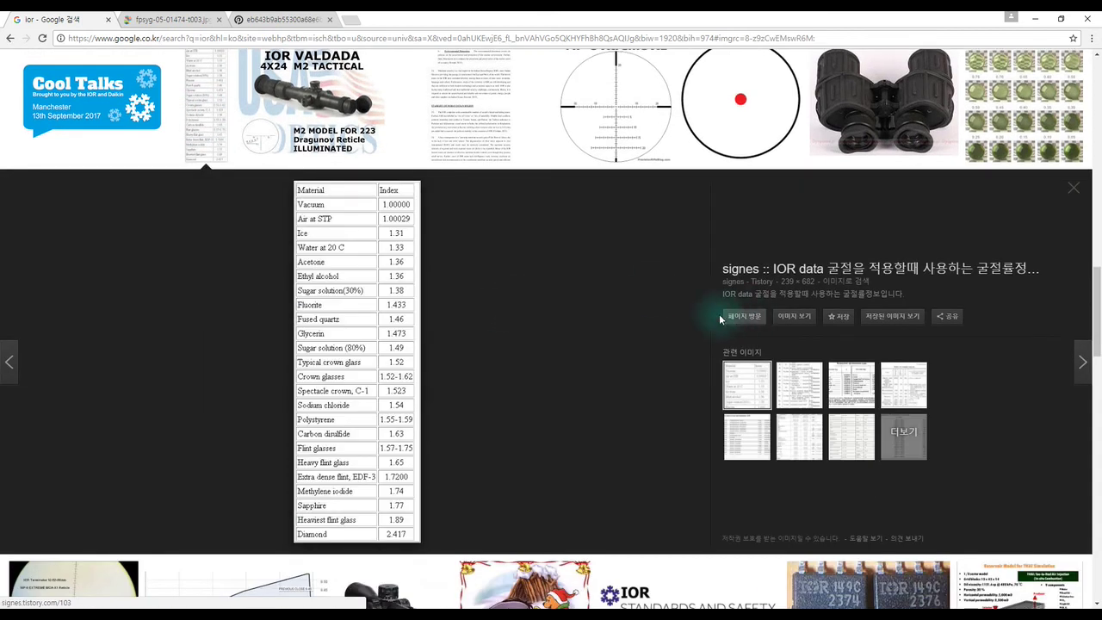
pyautogui.click(796, 317)
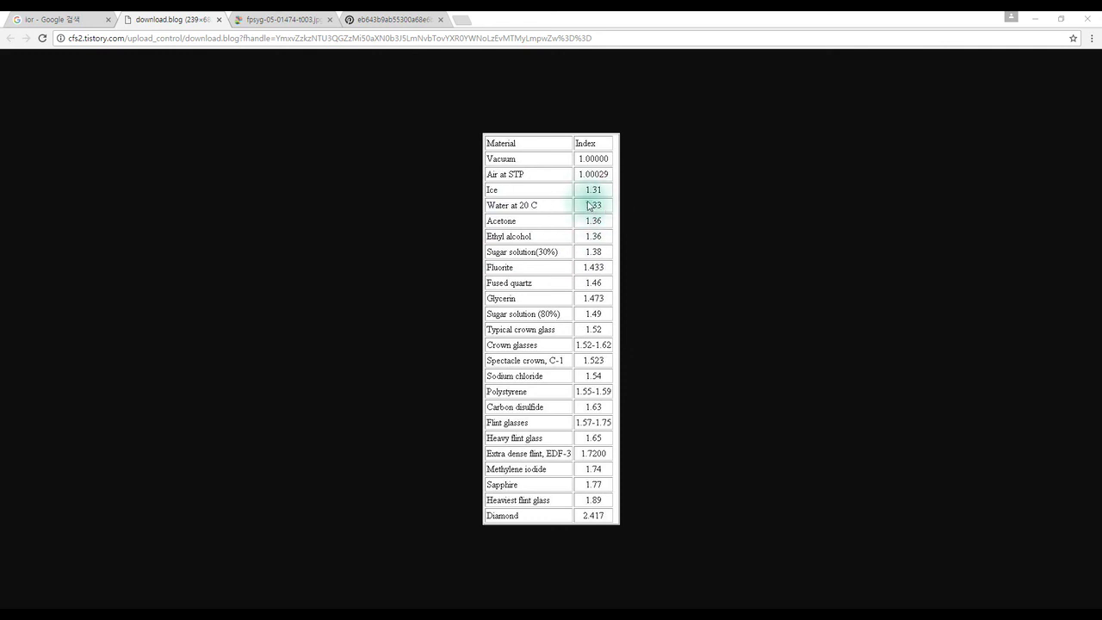
# Step: Return to 3ds Max and set the CoronaMtl's refraction IOR and reflection Fresnel IOR both to 1.33, the value for water
pyautogui.click(1035, 18)
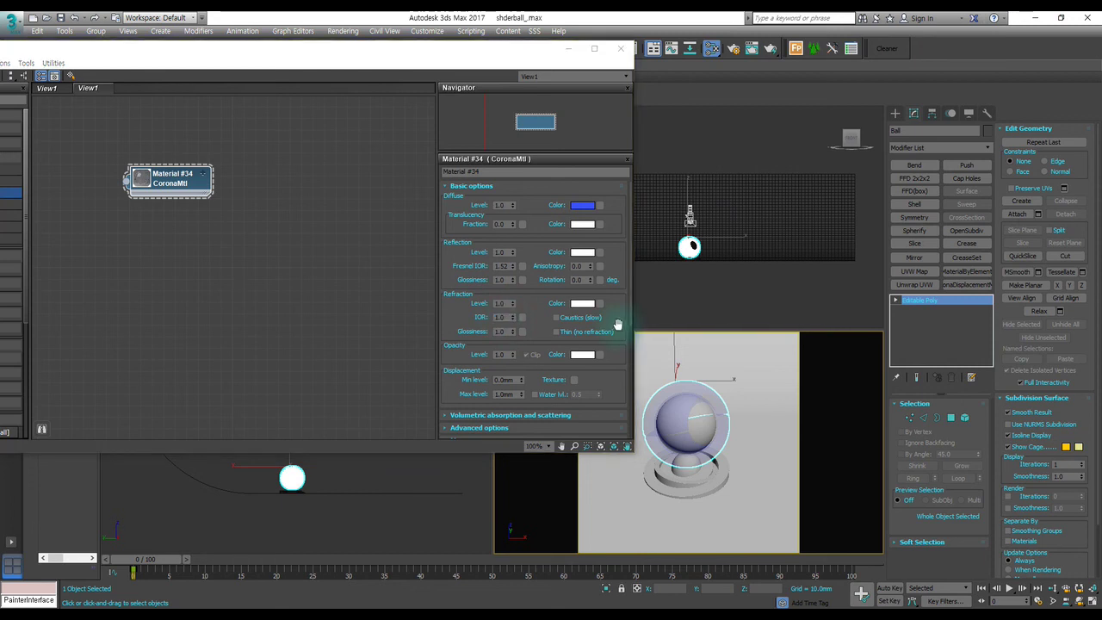
pyautogui.click(504, 317)
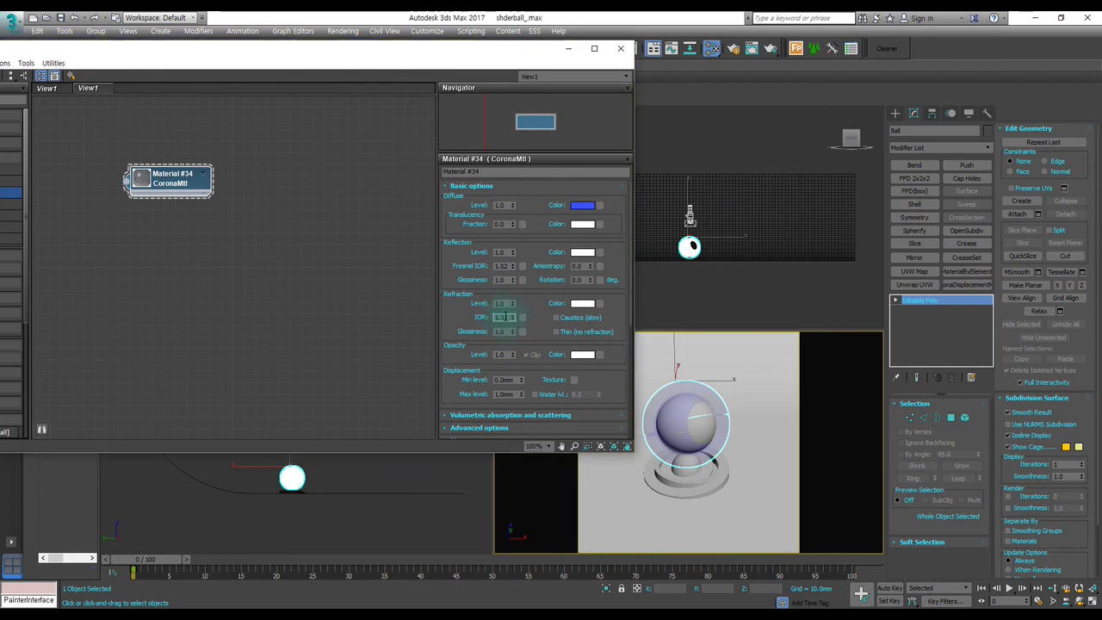
pyautogui.press('Return')
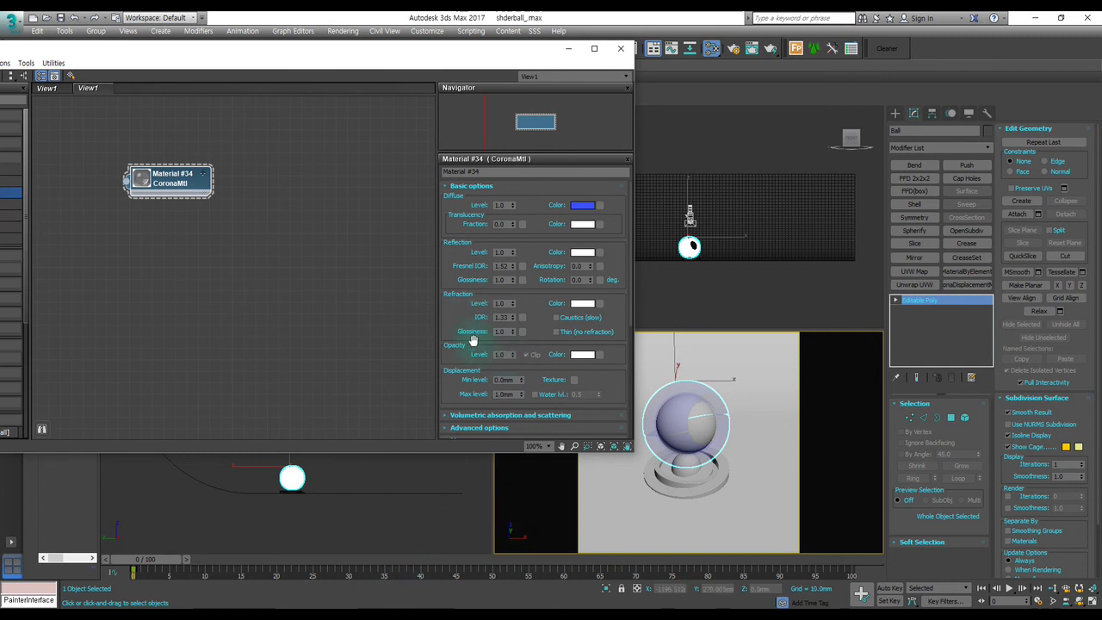
pyautogui.doubleClick(502, 266)
pyautogui.click(424, 319)
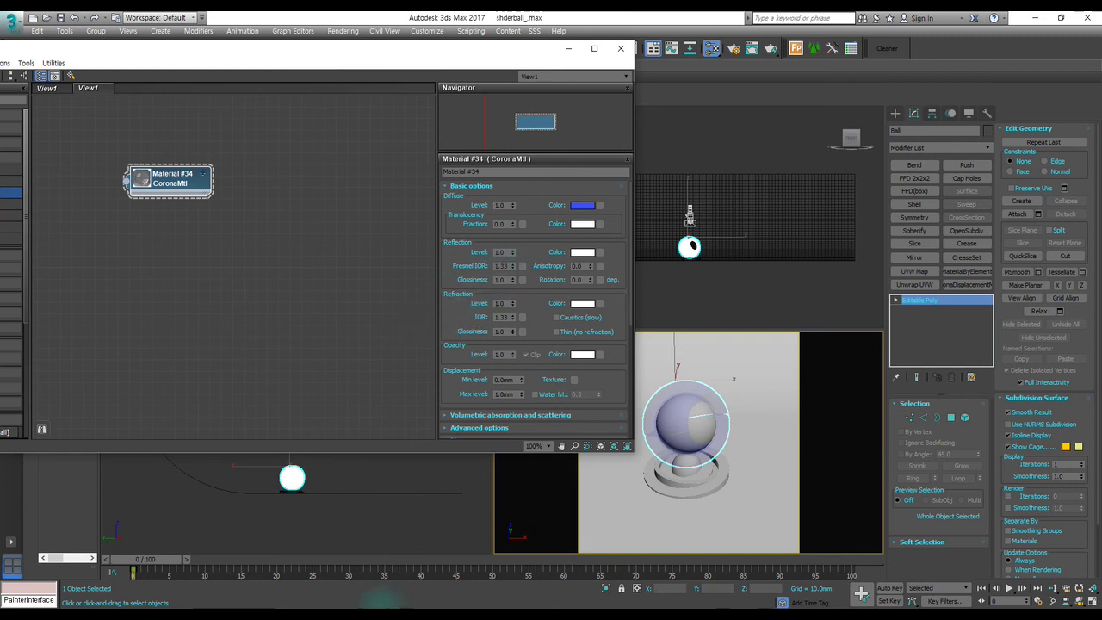
# Step: Switch to Chrome and save the Material and Index table image to the desktop as 132.jpg
pyautogui.click(381, 603)
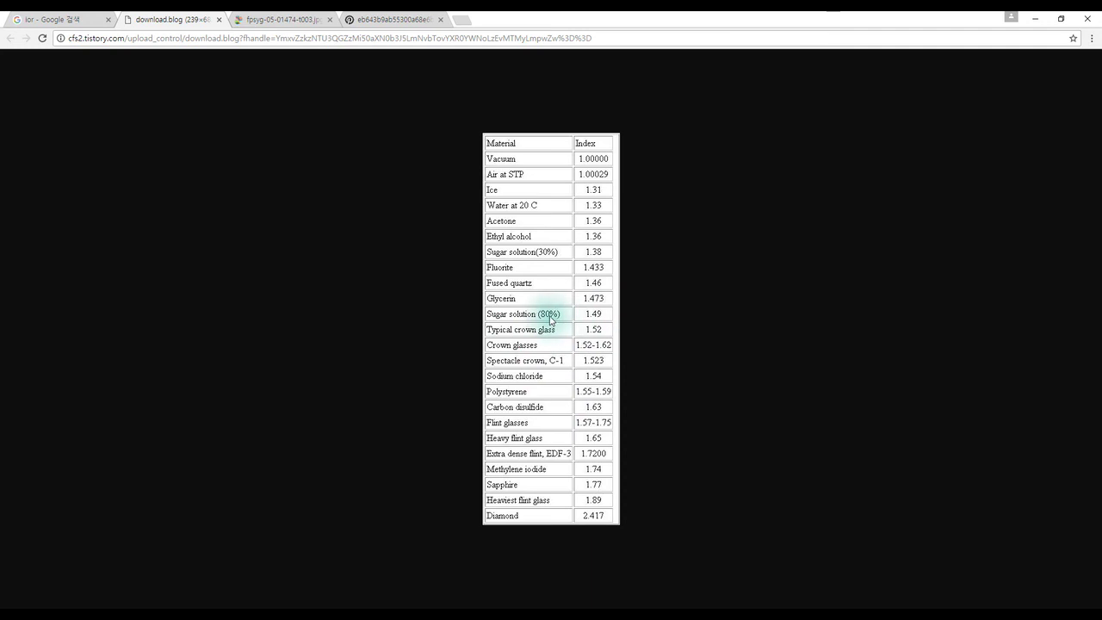
pyautogui.rightClick(564, 292)
pyautogui.click(792, 211)
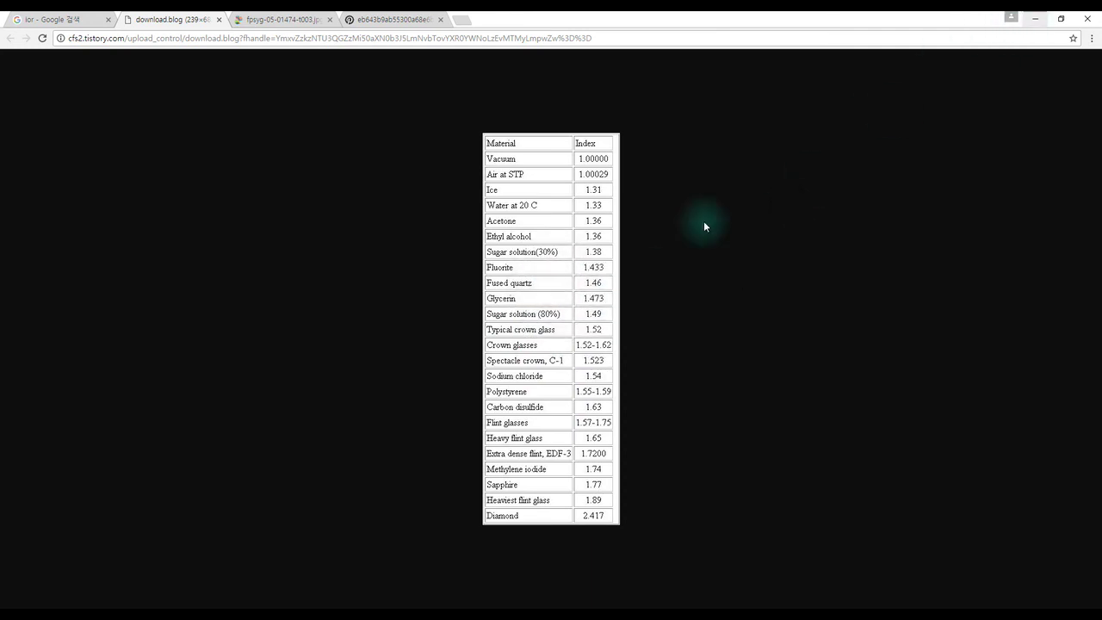
pyautogui.rightClick(599, 253)
pyautogui.click(676, 278)
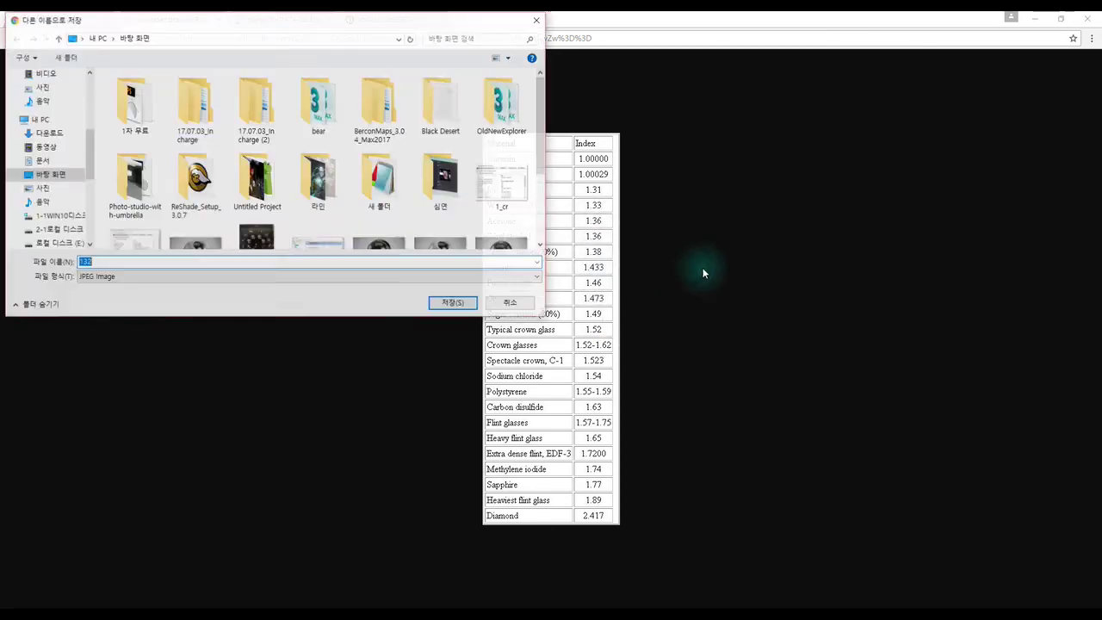
pyautogui.click(453, 304)
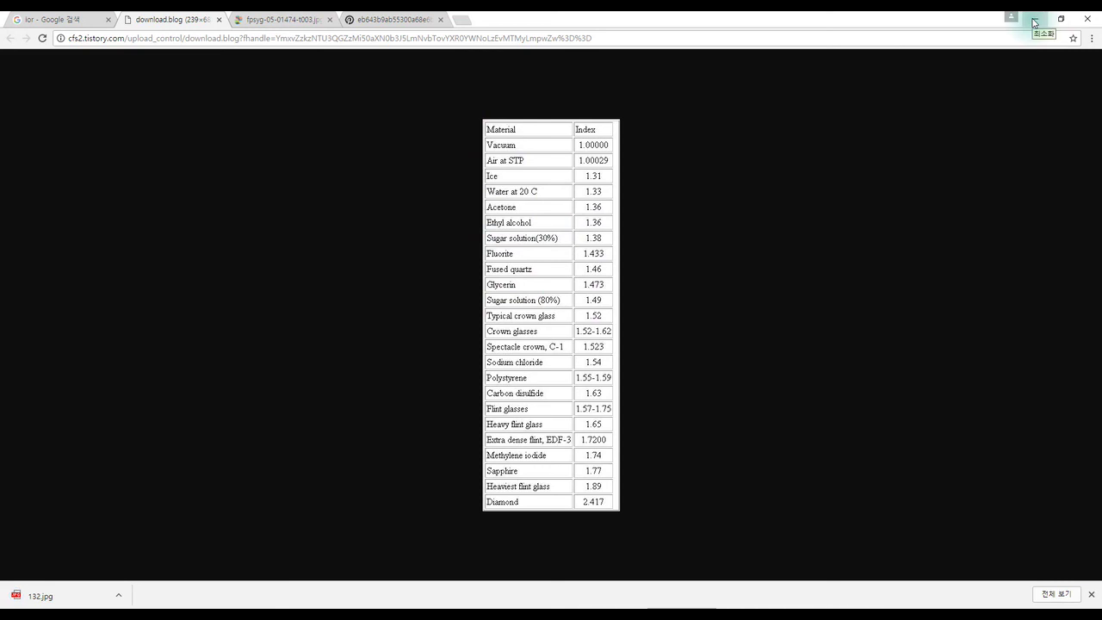
# Step: Return to 3ds Max and set the CoronaMtl's reflection Fresnel IOR and refraction IOR both to 1.52
pyautogui.click(1033, 23)
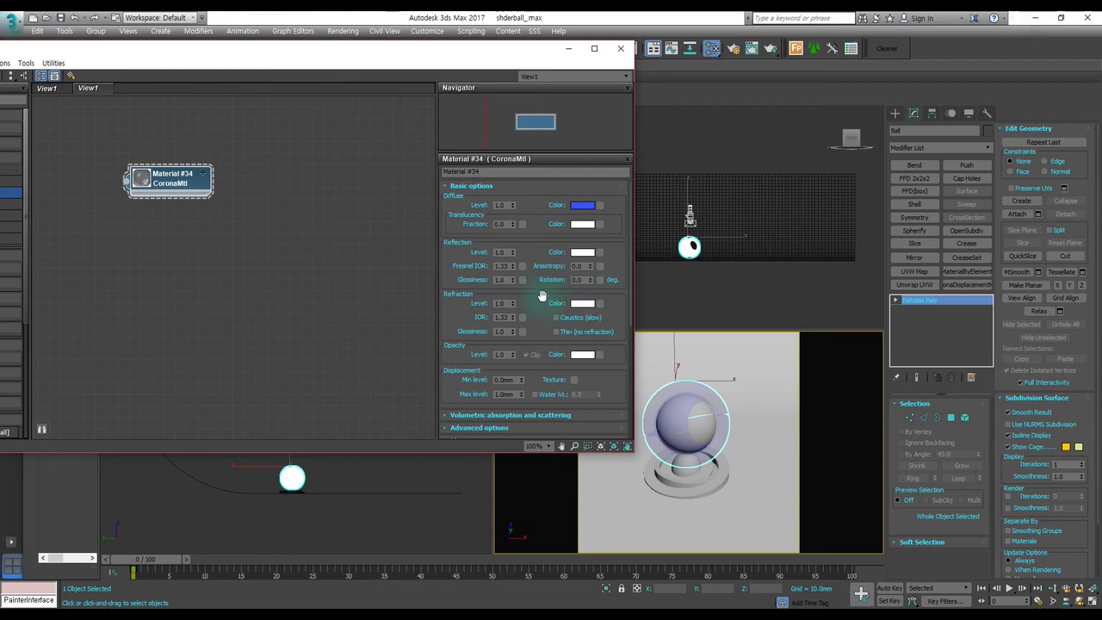
pyautogui.click(503, 266)
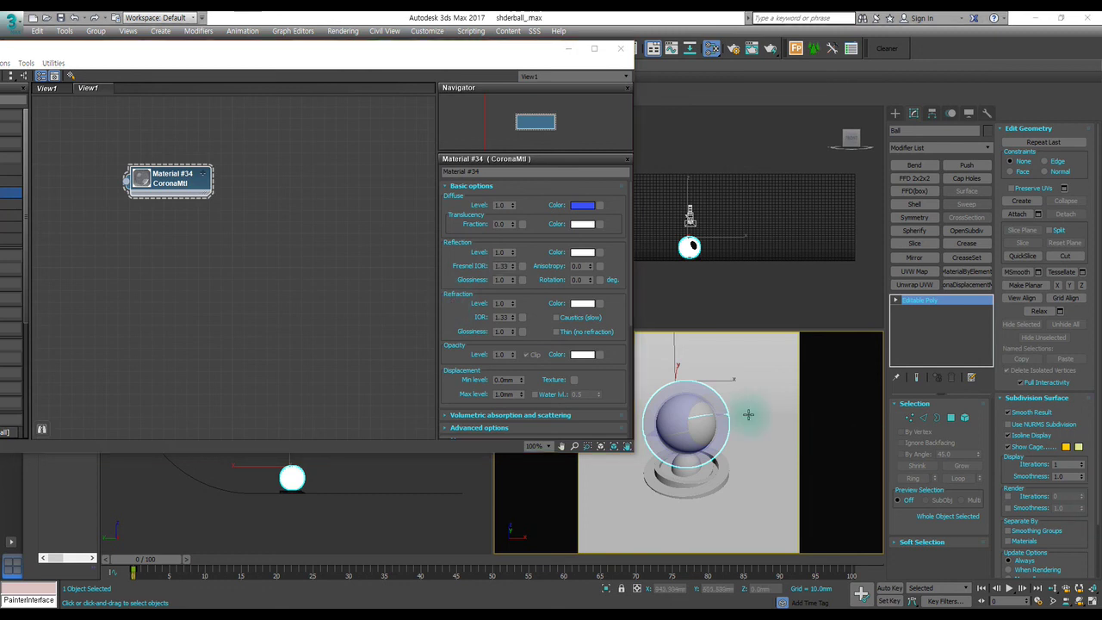
pyautogui.click(505, 266)
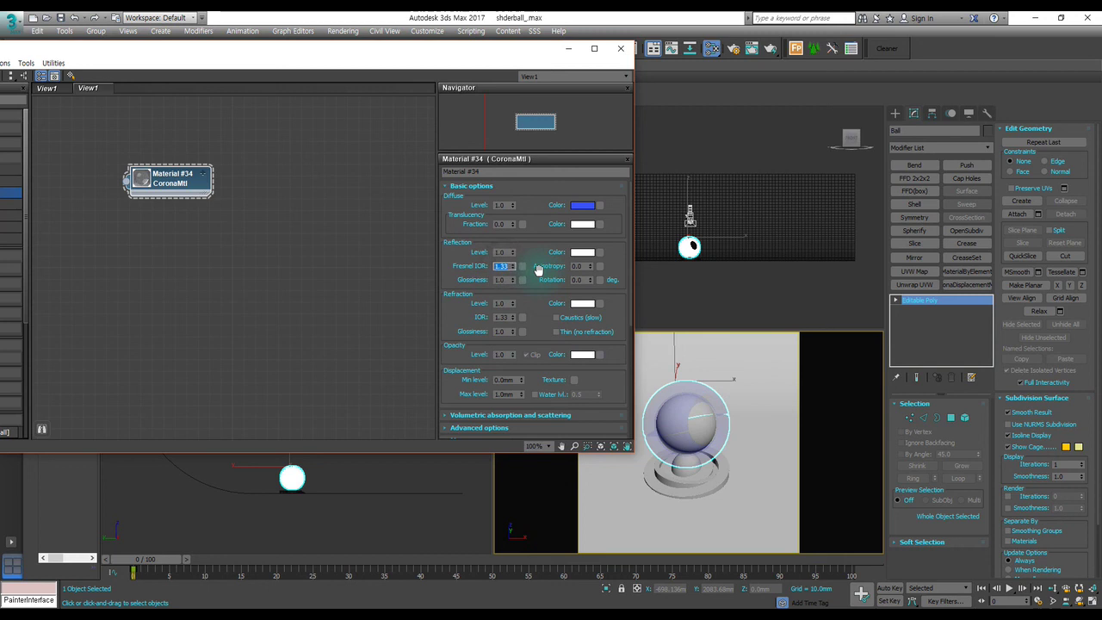
pyautogui.press('Return')
pyautogui.doubleClick(503, 318)
pyautogui.write('1.552')
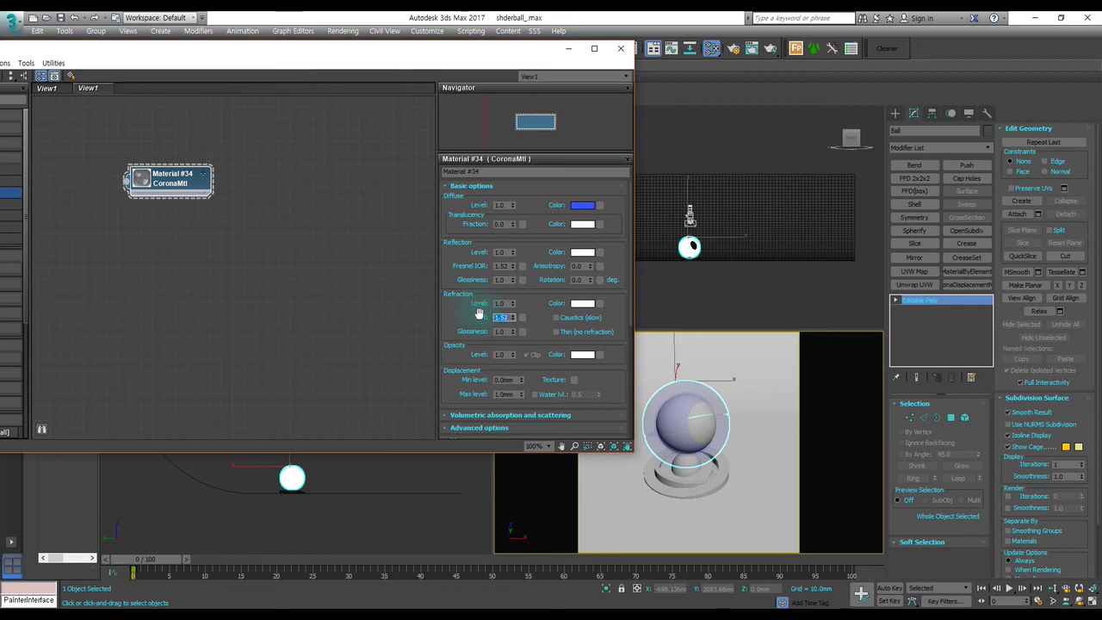
pyautogui.click(450, 303)
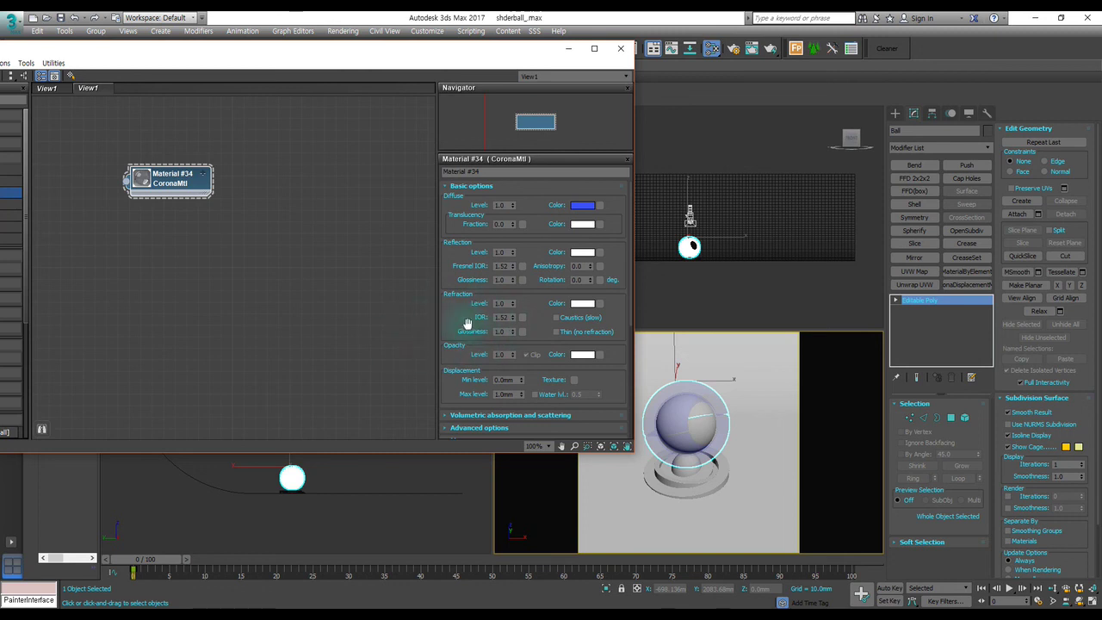
pyautogui.scroll(-2, 468, 323)
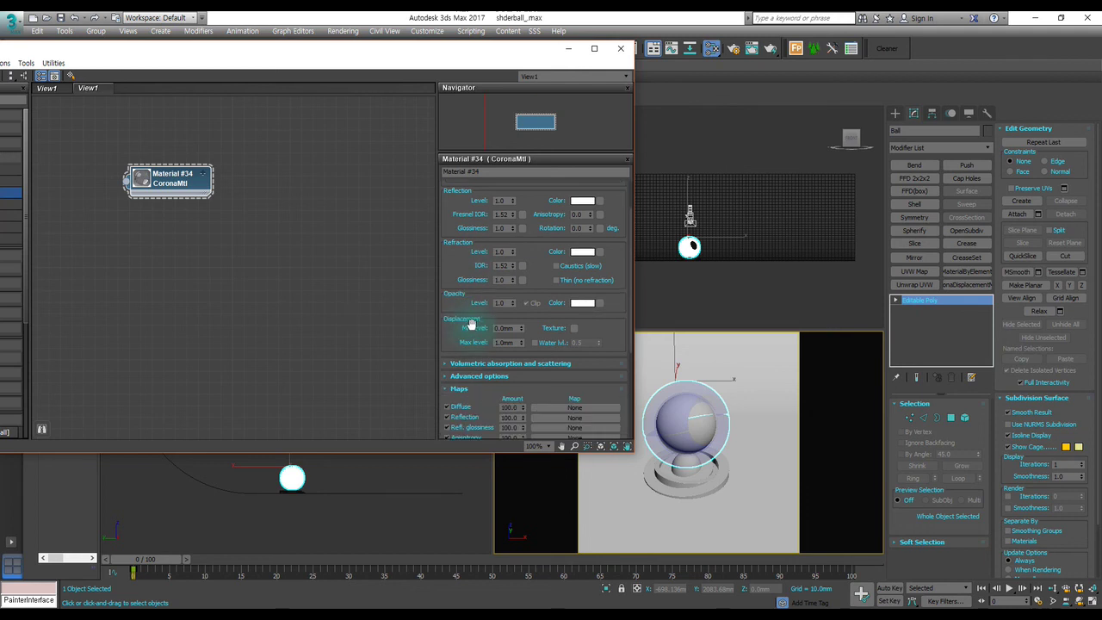
pyautogui.scroll(1, 470, 322)
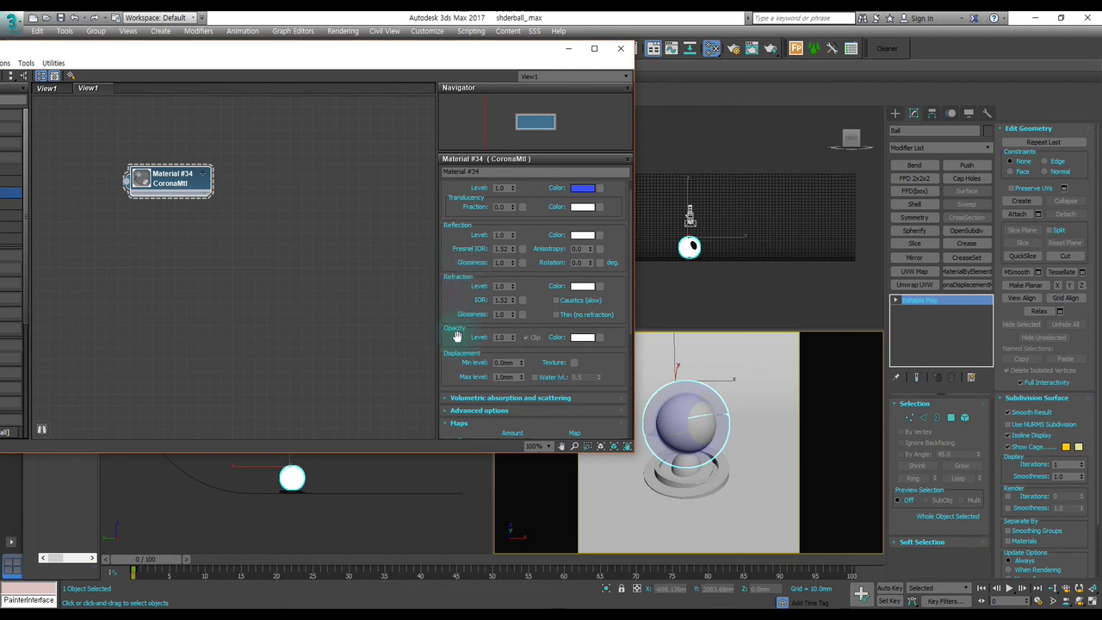
# Step: Enlarge the preview on the CoronaMtl node and reposition the node nearer the middle of the material view
pyautogui.click(142, 185)
pyautogui.moveTo(180, 171); pyautogui.dragTo(250, 187)
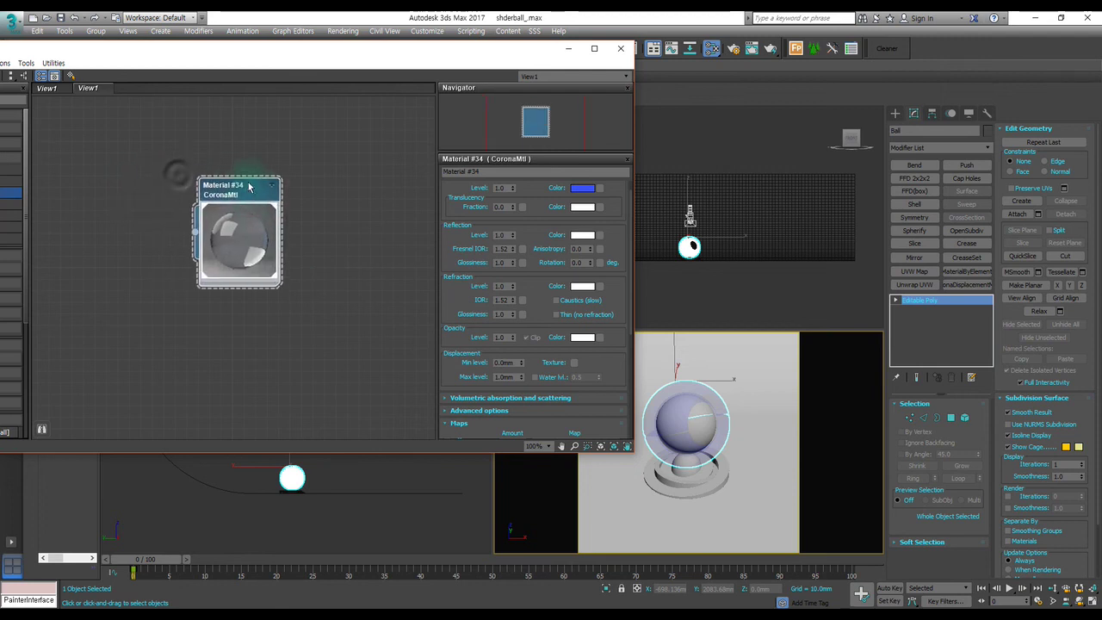
# Step: Try the CoronaMtl's opacity level at 0.27 and at its minimum, restoring it to 1.0 after each trial
pyautogui.doubleClick(504, 339)
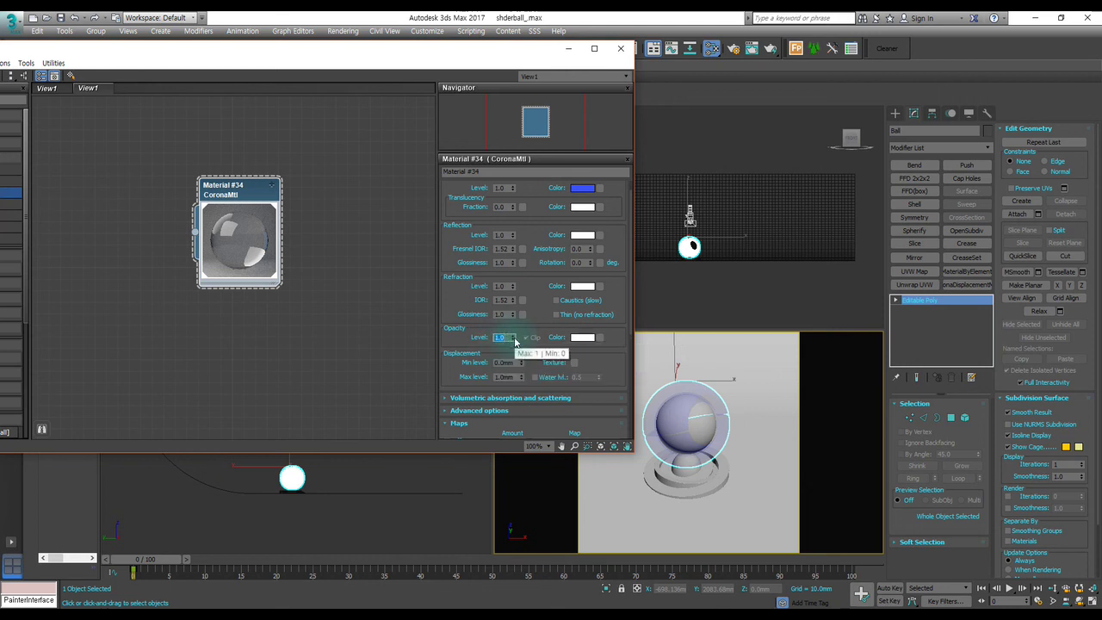
pyautogui.write('0.27')
pyautogui.press('Return')
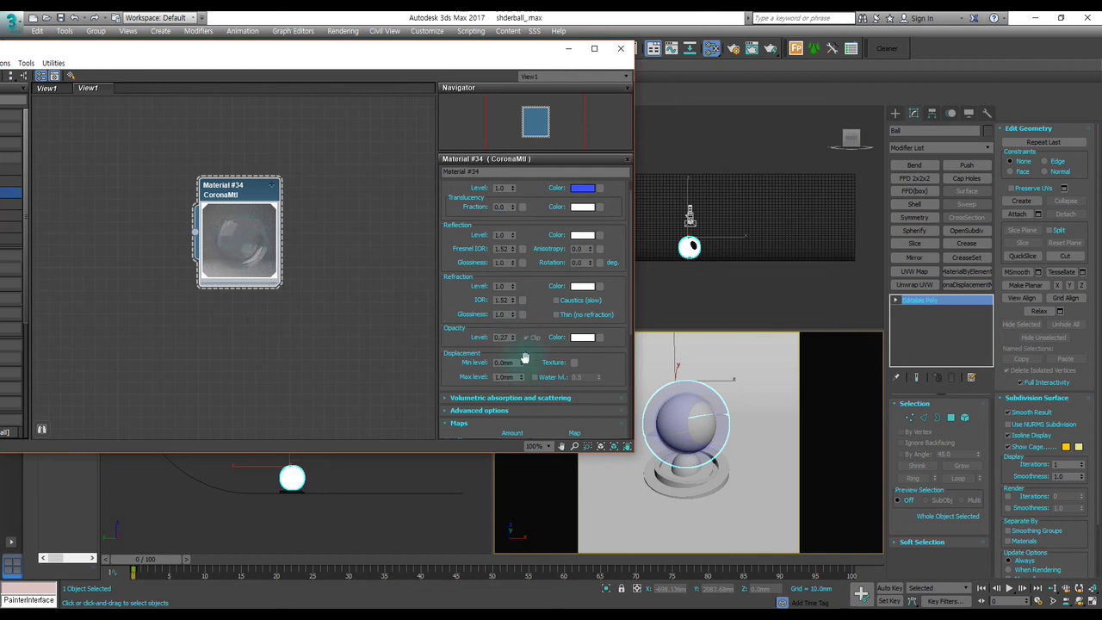
pyautogui.rightClick(512, 336)
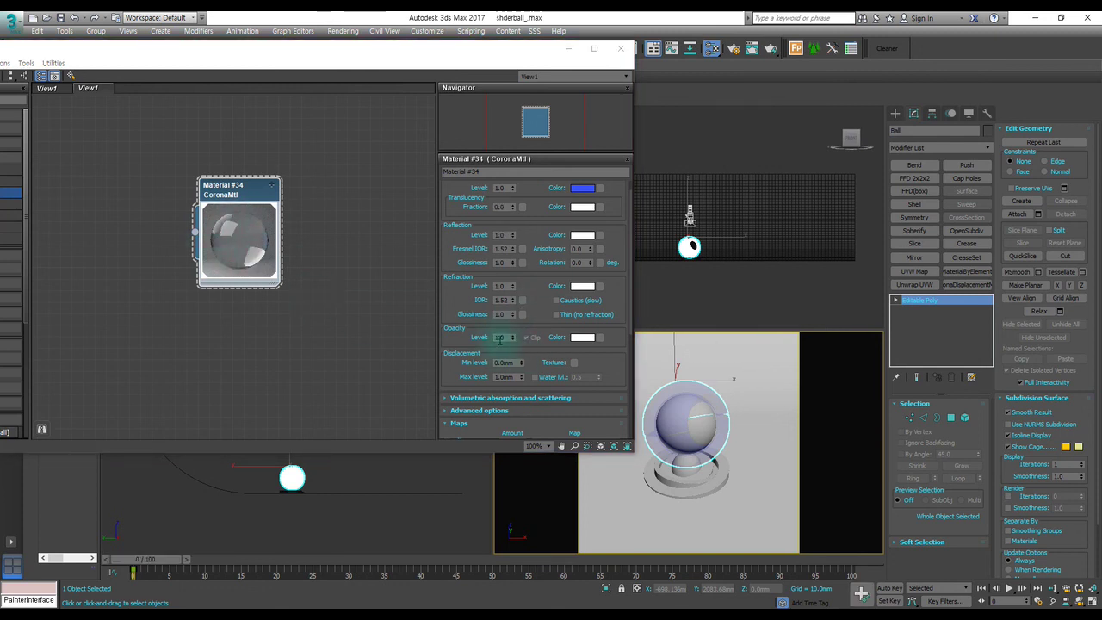
pyautogui.moveTo(512, 337); pyautogui.dragTo(517, 359)
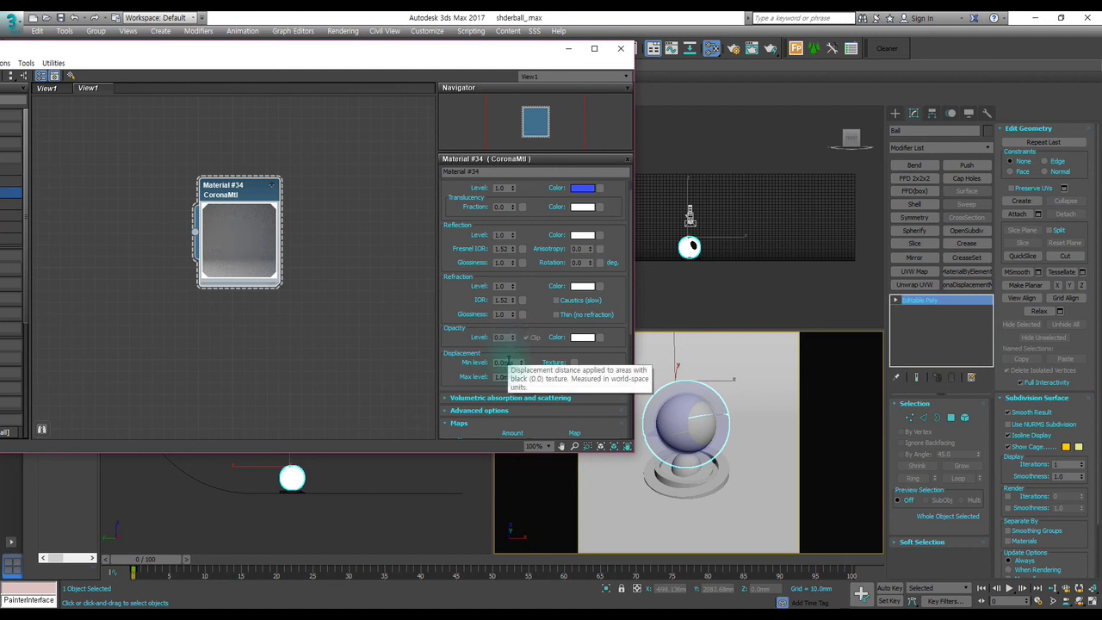
pyautogui.moveTo(517, 336); pyautogui.dragTo(525, 340)
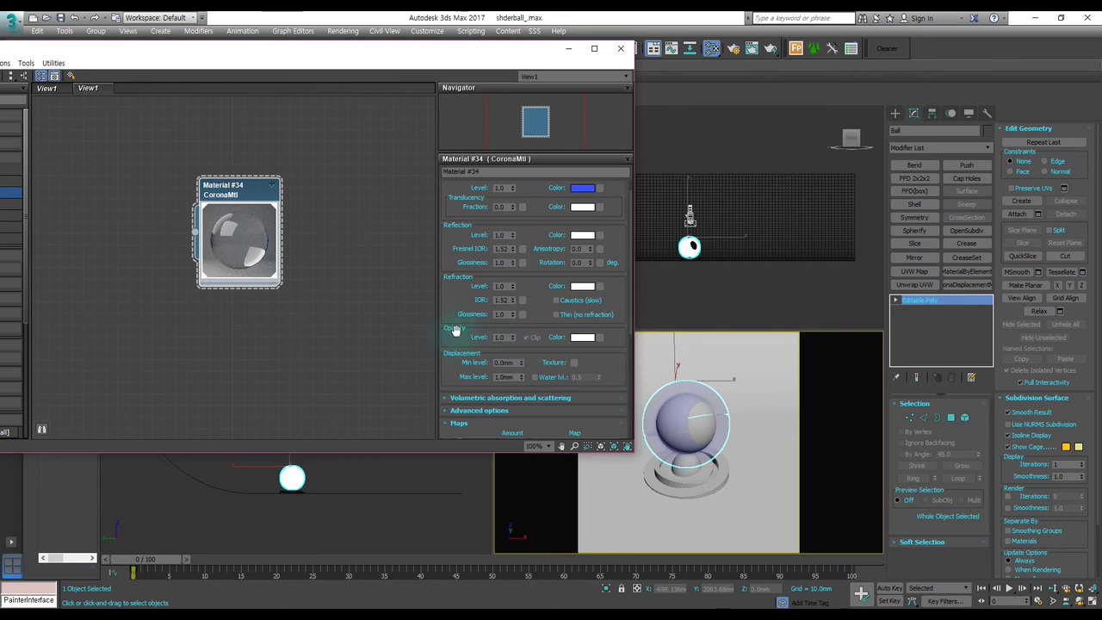
# Step: Examine the CoronaMtl's opacity and displacement settings along with its list of map slots
pyautogui.scroll(-2, 456, 322)
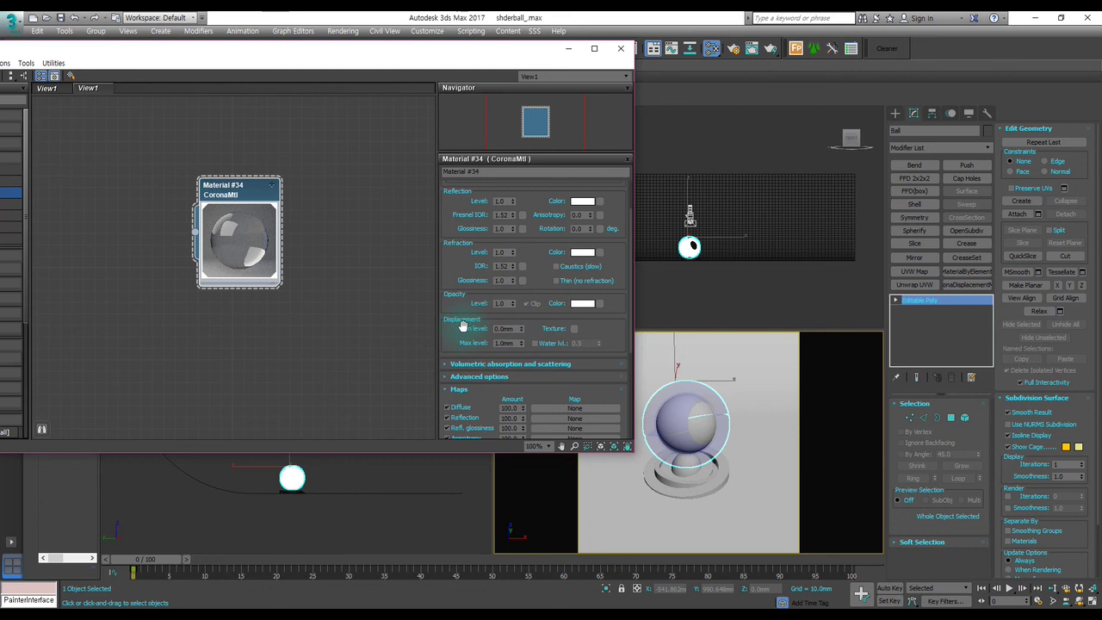
pyautogui.scroll(-5, 465, 336)
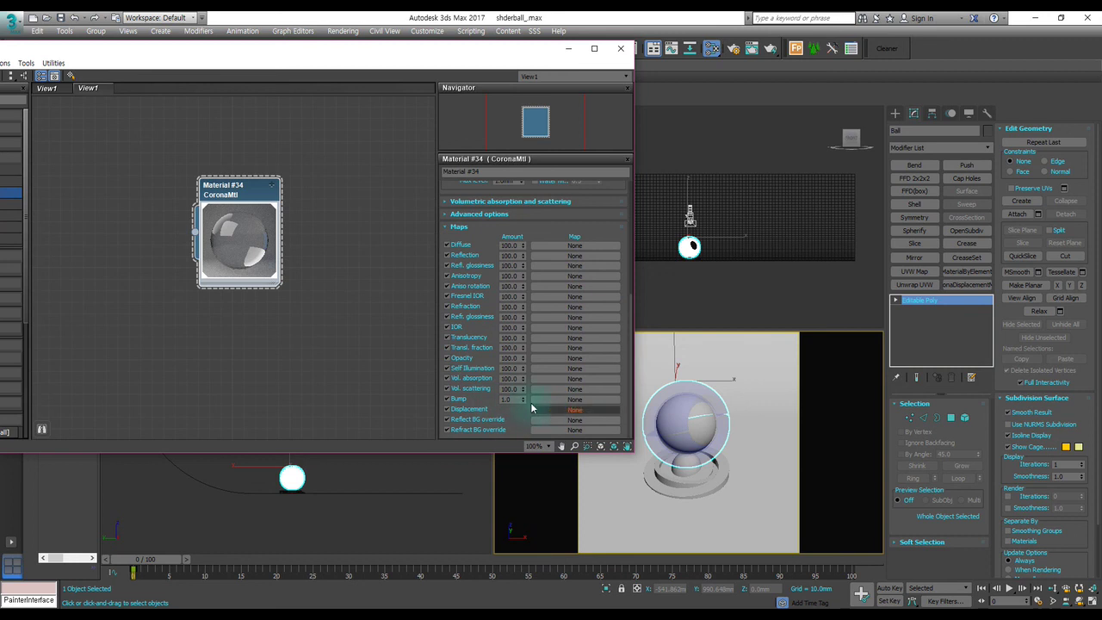
pyautogui.scroll(3, 469, 404)
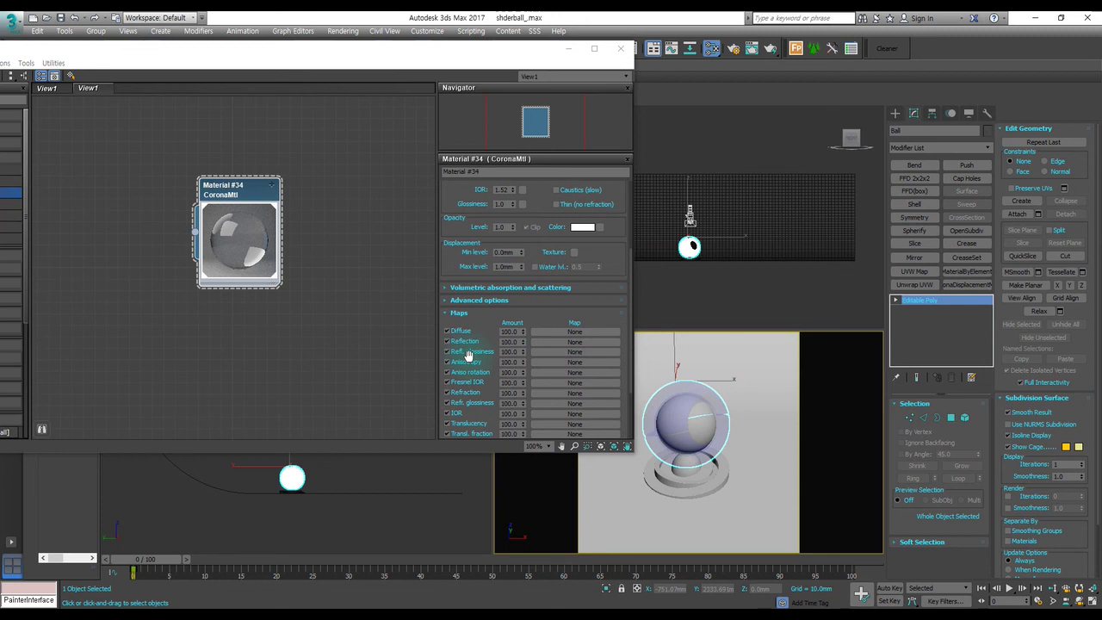
pyautogui.scroll(1, 469, 354)
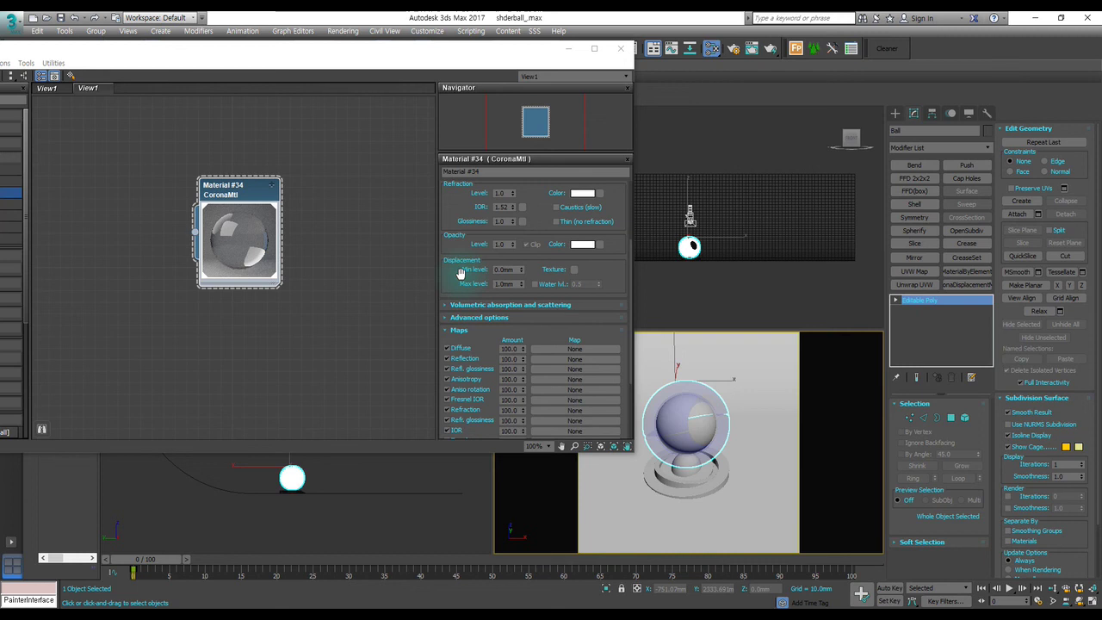
pyautogui.scroll(5, 462, 273)
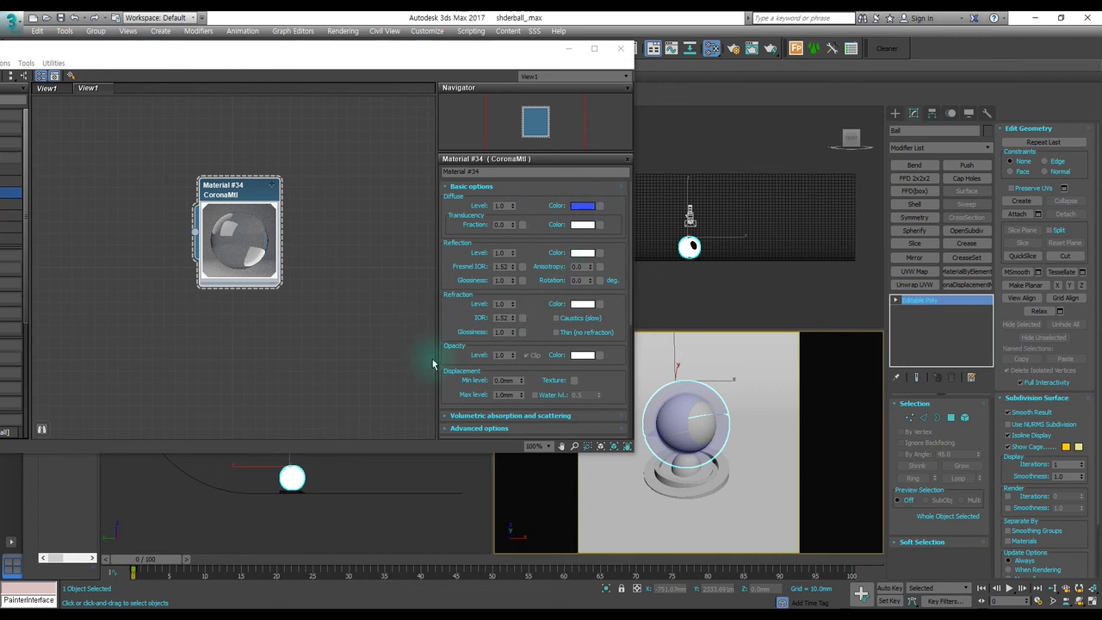
pyautogui.scroll(-1, 469, 305)
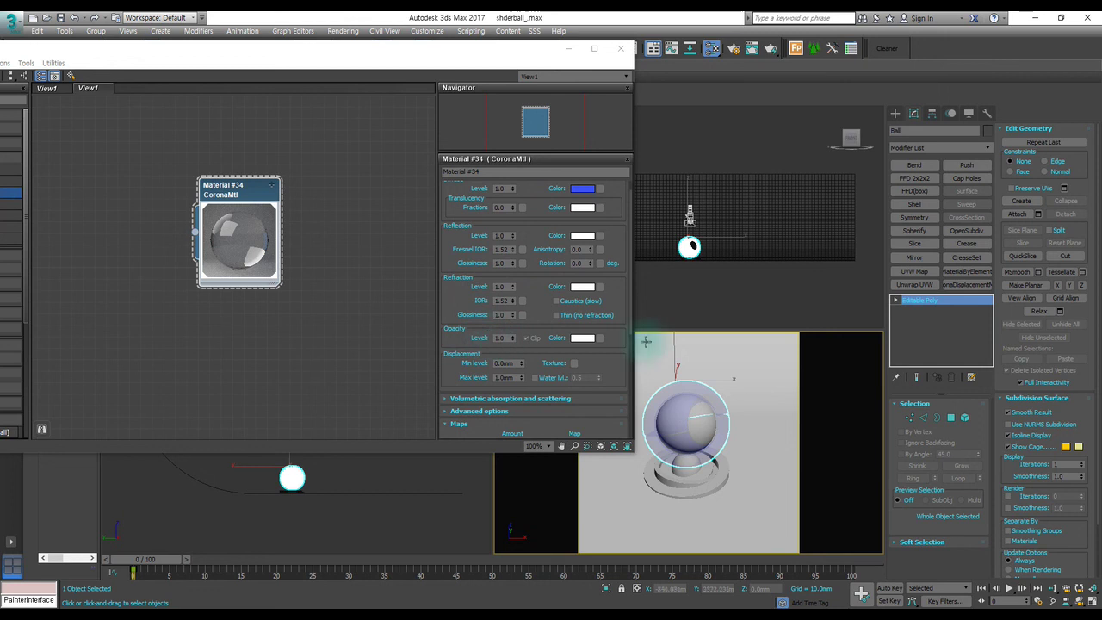
pyautogui.scroll(-1, 469, 307)
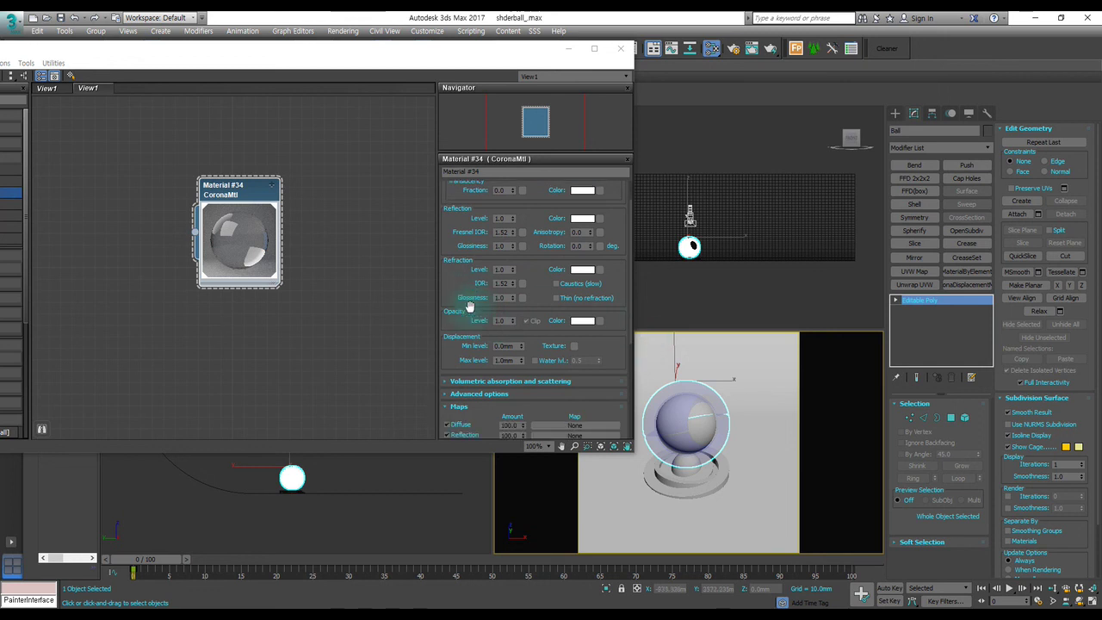
pyautogui.scroll(-1, 469, 306)
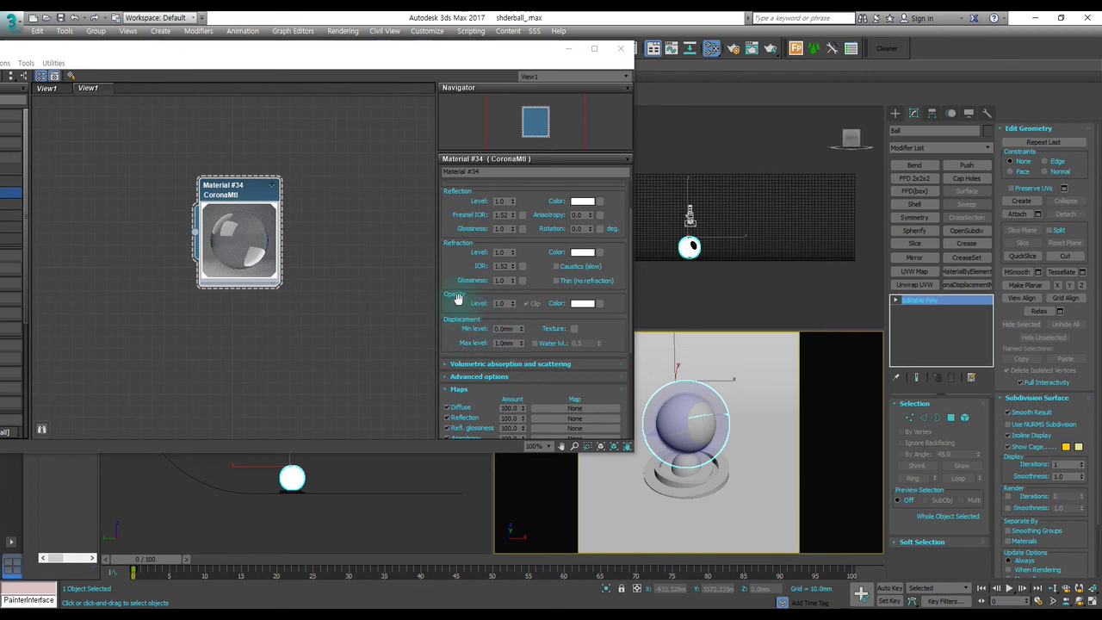
pyautogui.scroll(3, 458, 298)
pyautogui.scroll(-4, 457, 298)
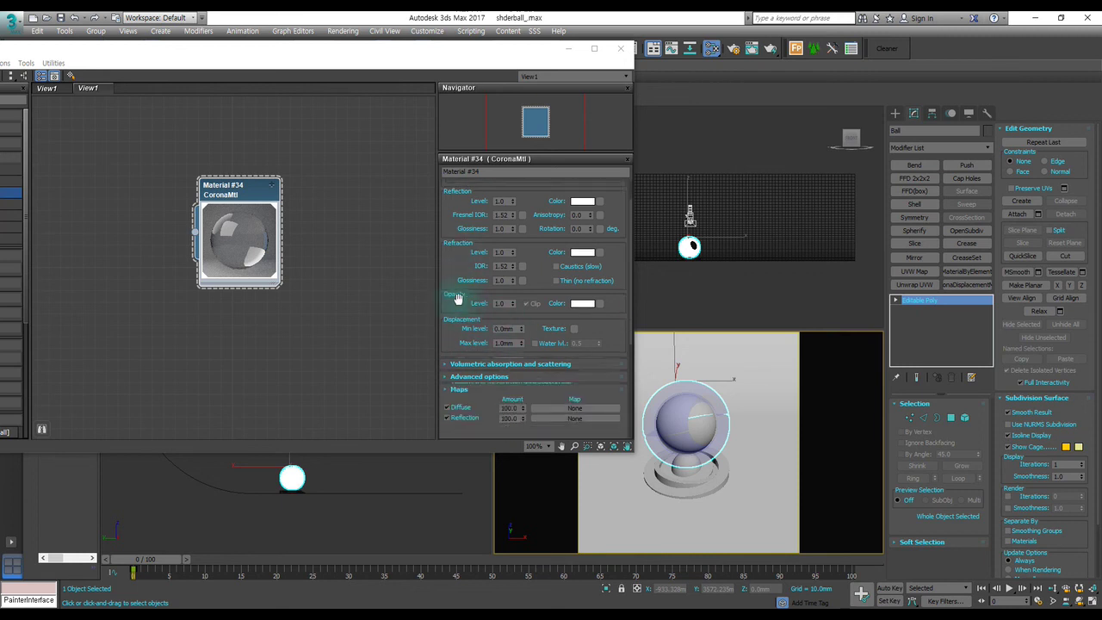
# Step: Switch to the material terms PDF in Adobe Reader, fit whole pages, review both pages, and return to 3ds Max
pyautogui.click(549, 603)
pyautogui.click(539, 22)
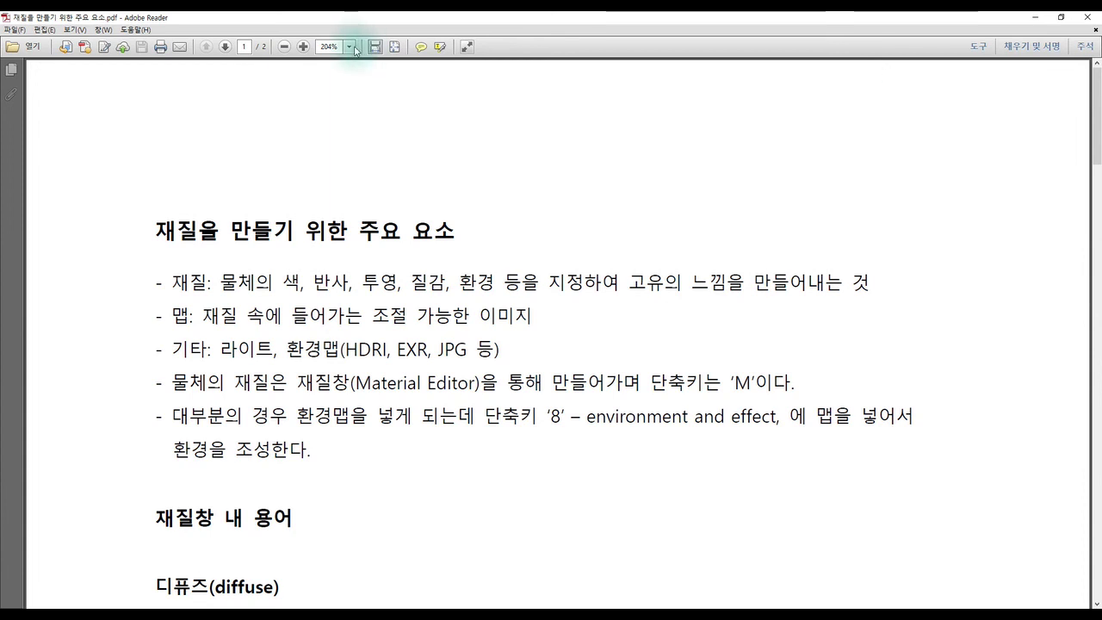
pyautogui.click(395, 46)
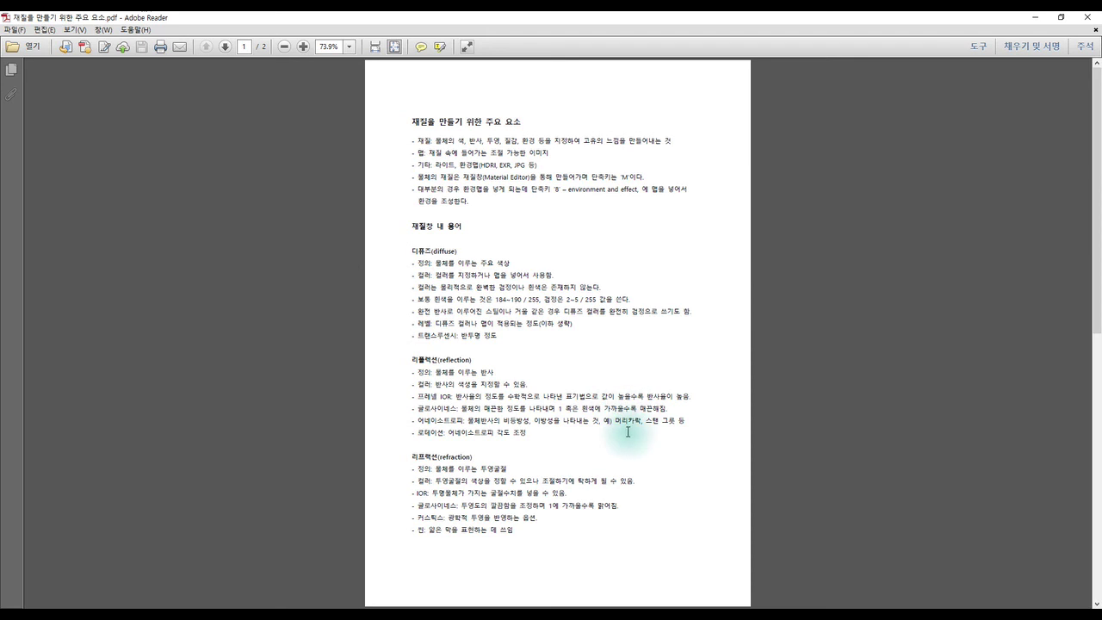
pyautogui.scroll(-5, 628, 431)
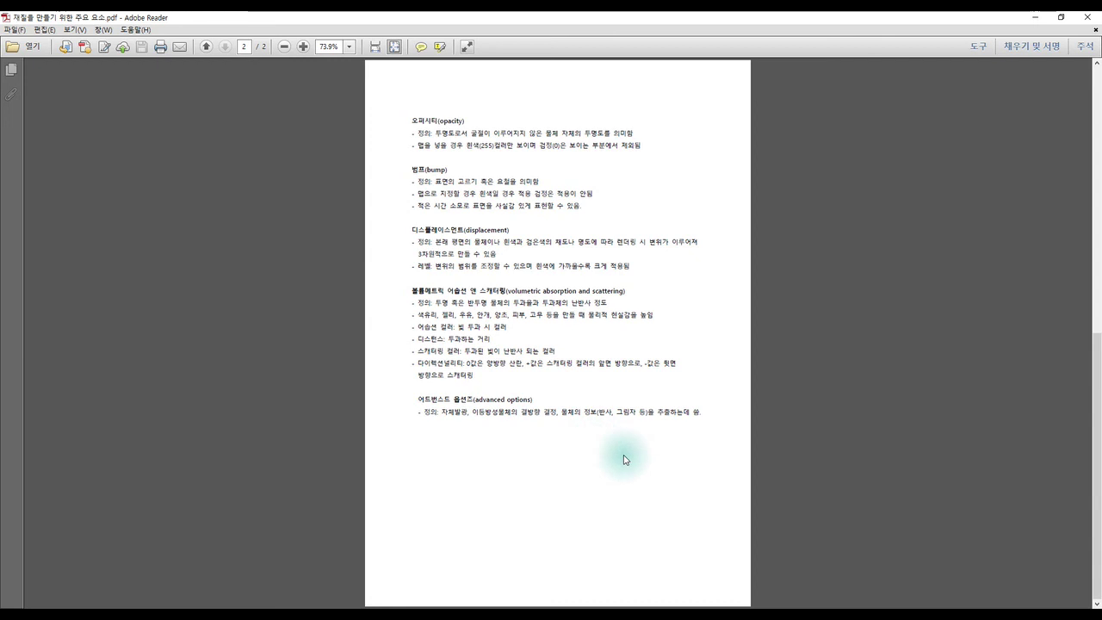
pyautogui.scroll(5, 591, 471)
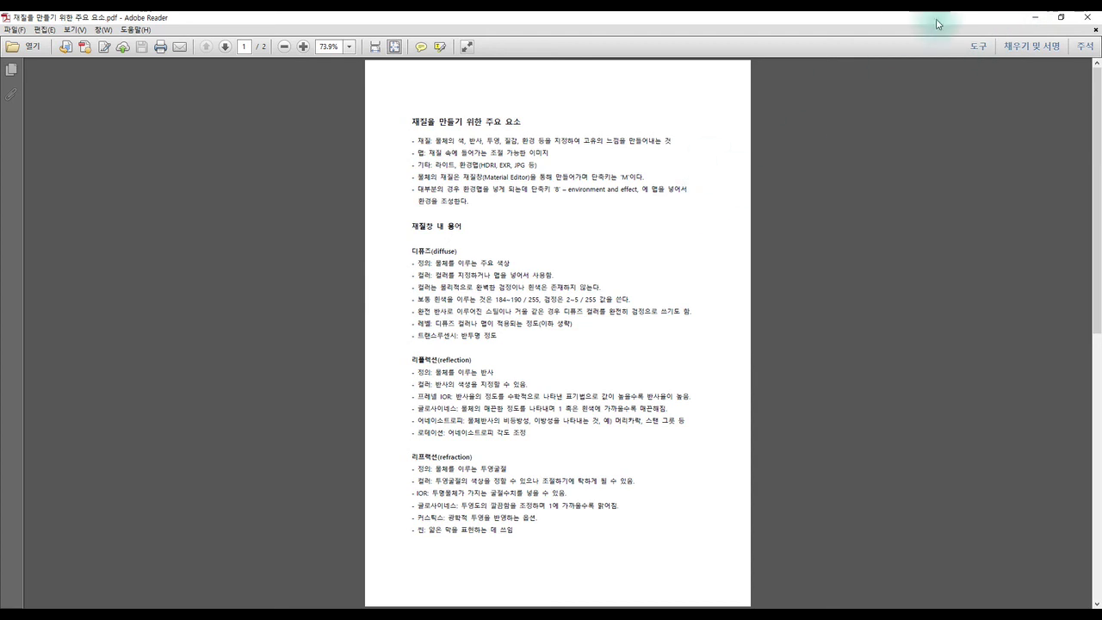
pyautogui.click(1034, 18)
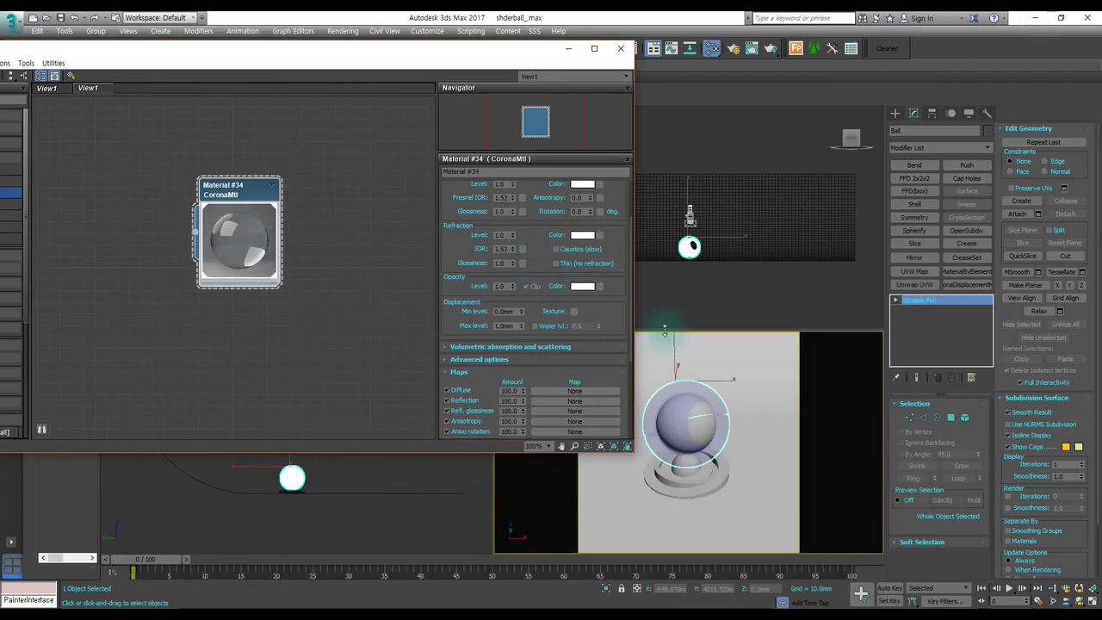